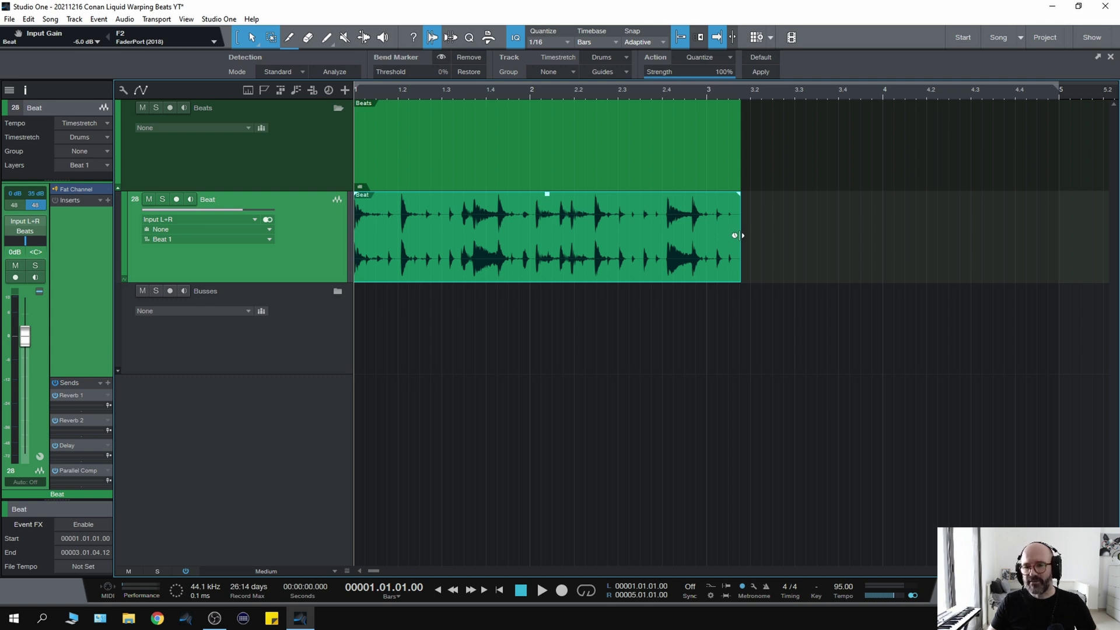
- Time-stretch the drum event to end at bar 3 and audition the sped-up loop
{"action": "left_click_drag", "start_coordinate": [735, 234], "coordinate": [701, 235]}
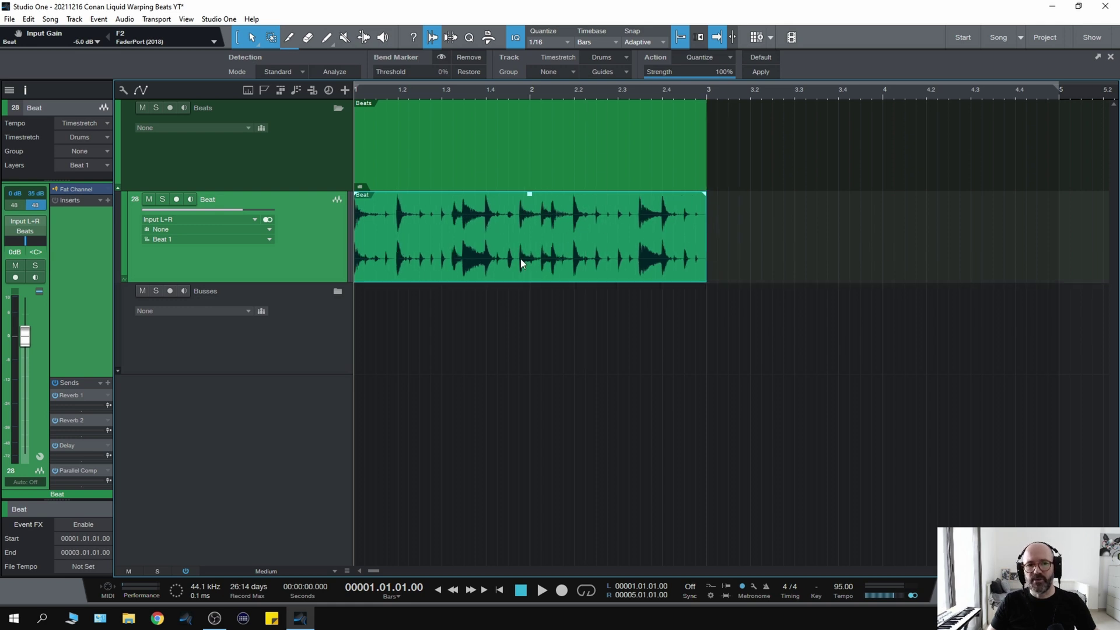
{"action": "key", "text": "space"}
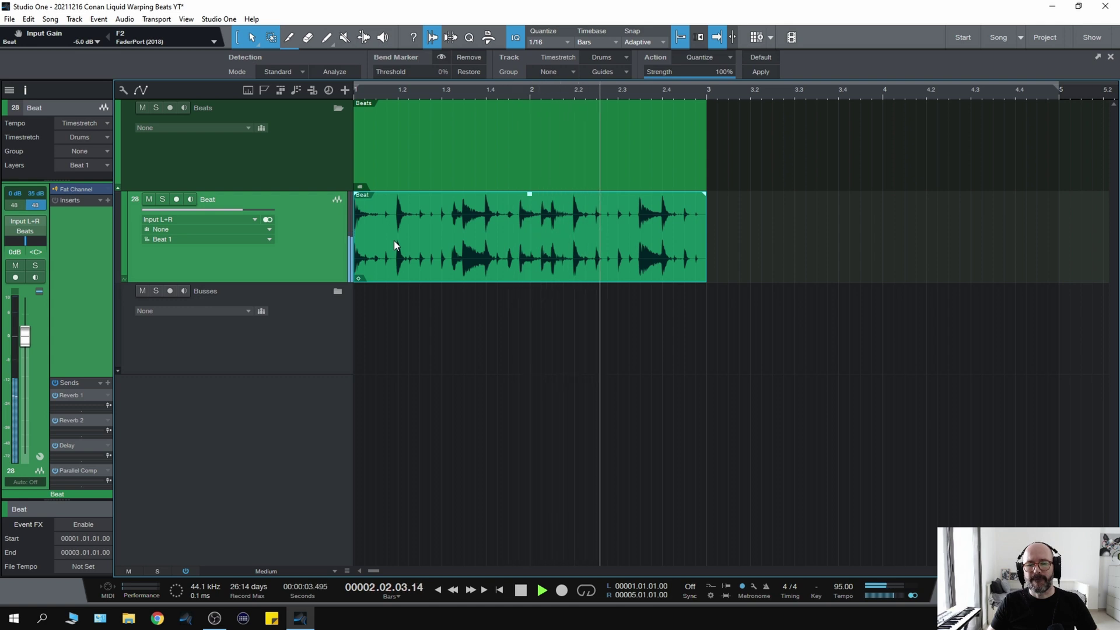
{"action": "key", "text": "space"}
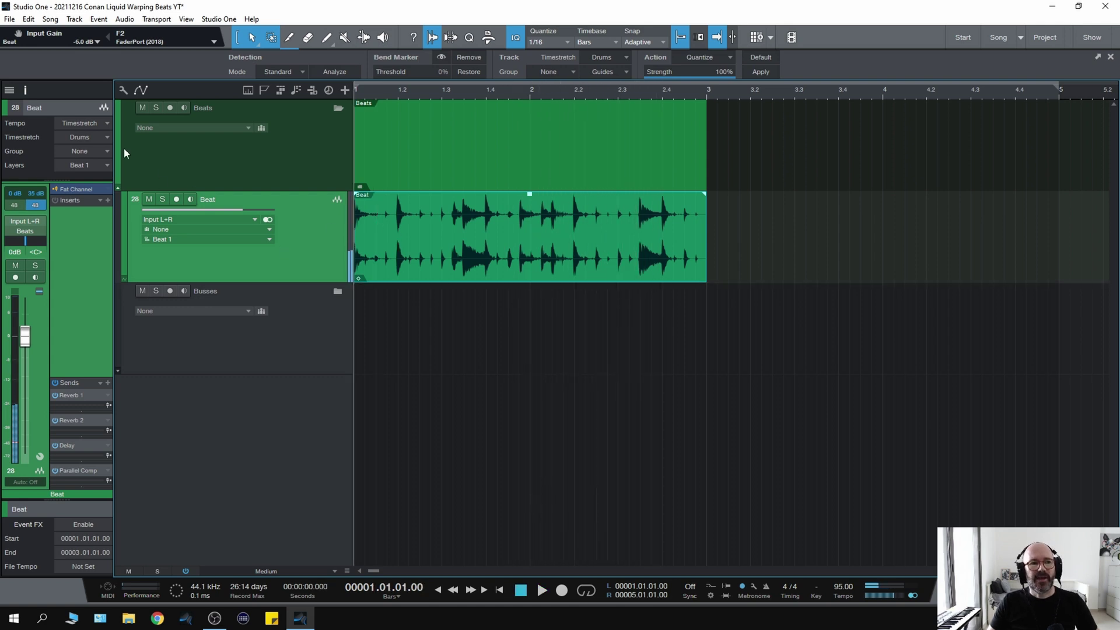
- Cycle the track's timestretch mode through Sound, Solo and Tape, then settle back on Drums
{"action": "left_click", "coordinate": [106, 137]}
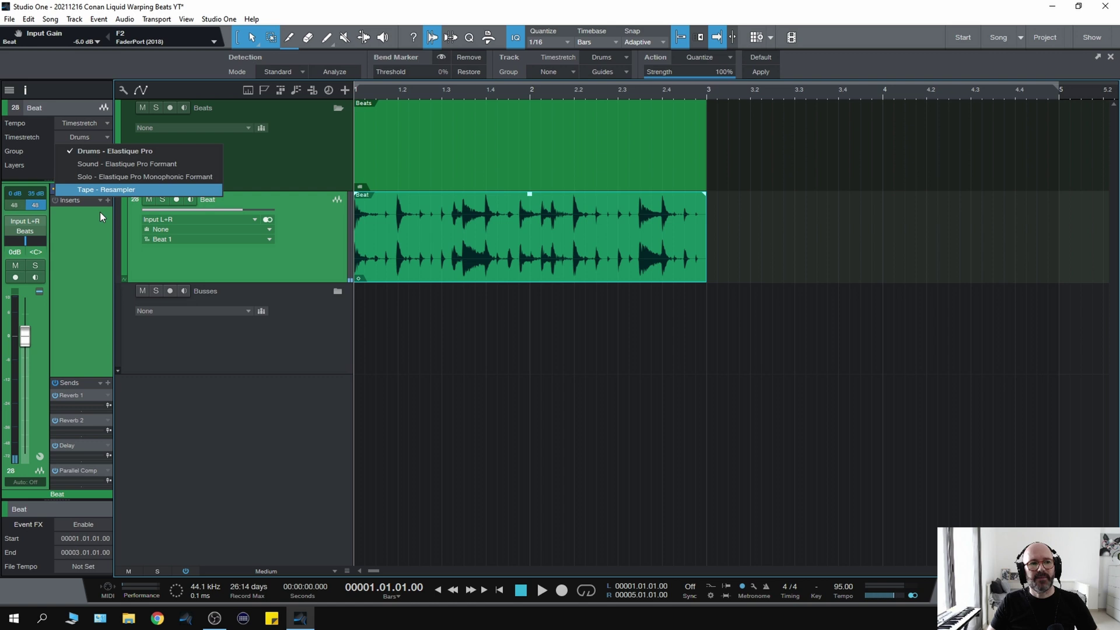
{"action": "left_click", "coordinate": [85, 320]}
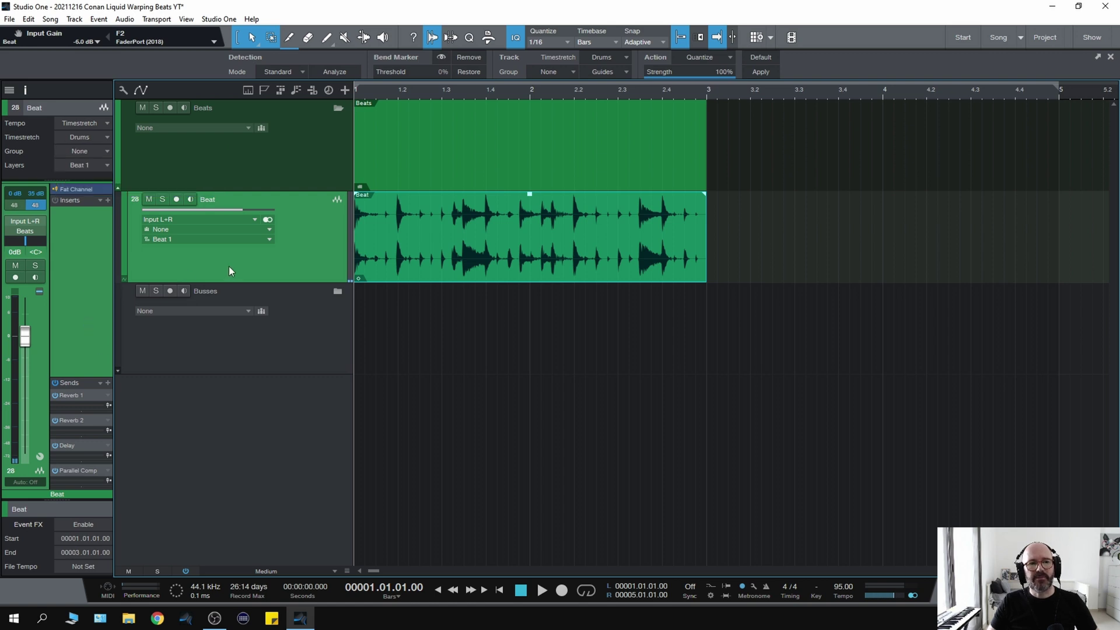
{"action": "left_click", "coordinate": [104, 138]}
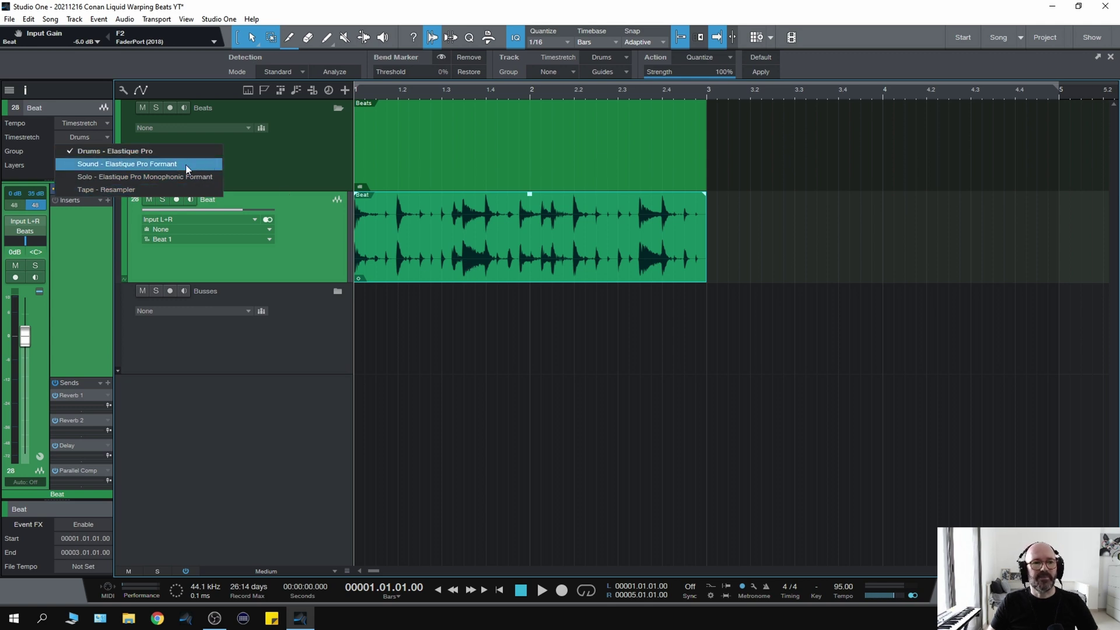
{"action": "left_click", "coordinate": [144, 164]}
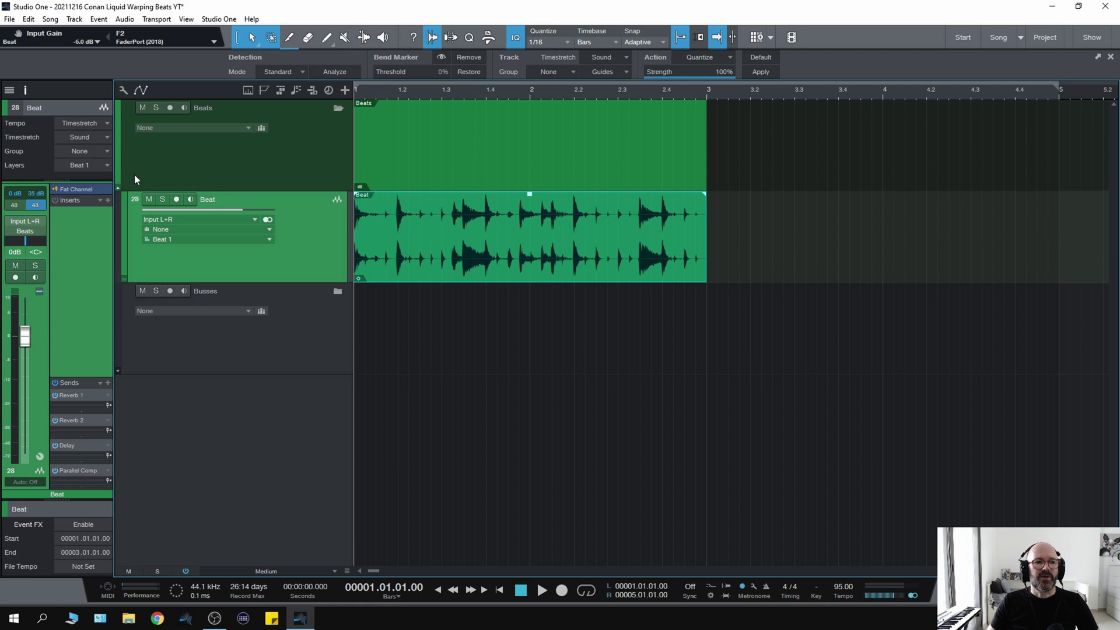
{"action": "left_click", "coordinate": [106, 137]}
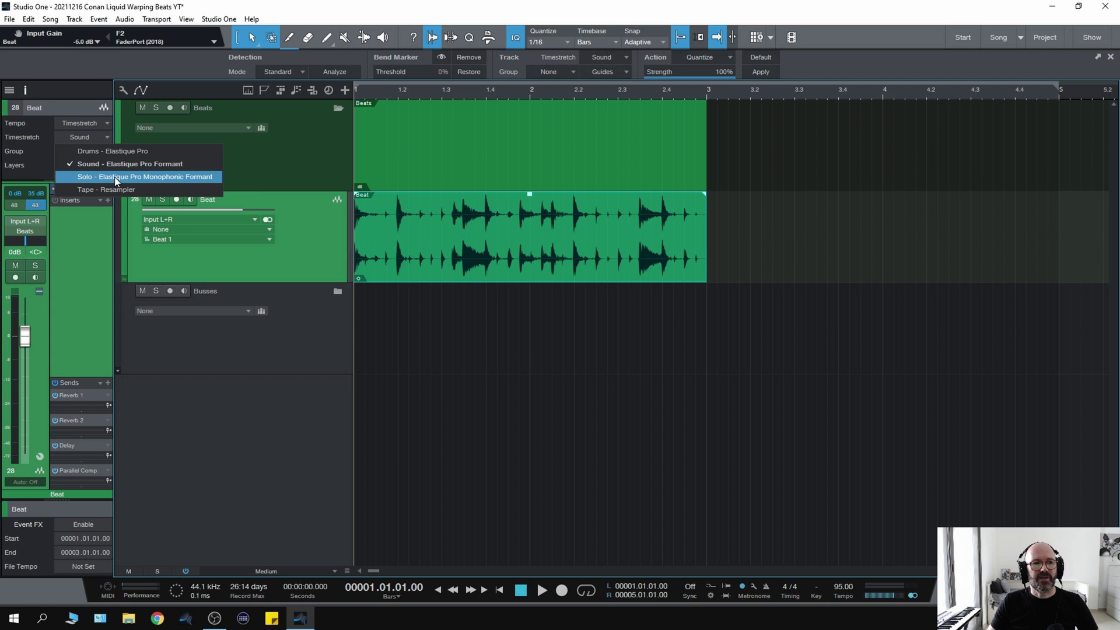
{"action": "left_click", "coordinate": [115, 176]}
{"action": "left_click", "coordinate": [107, 136]}
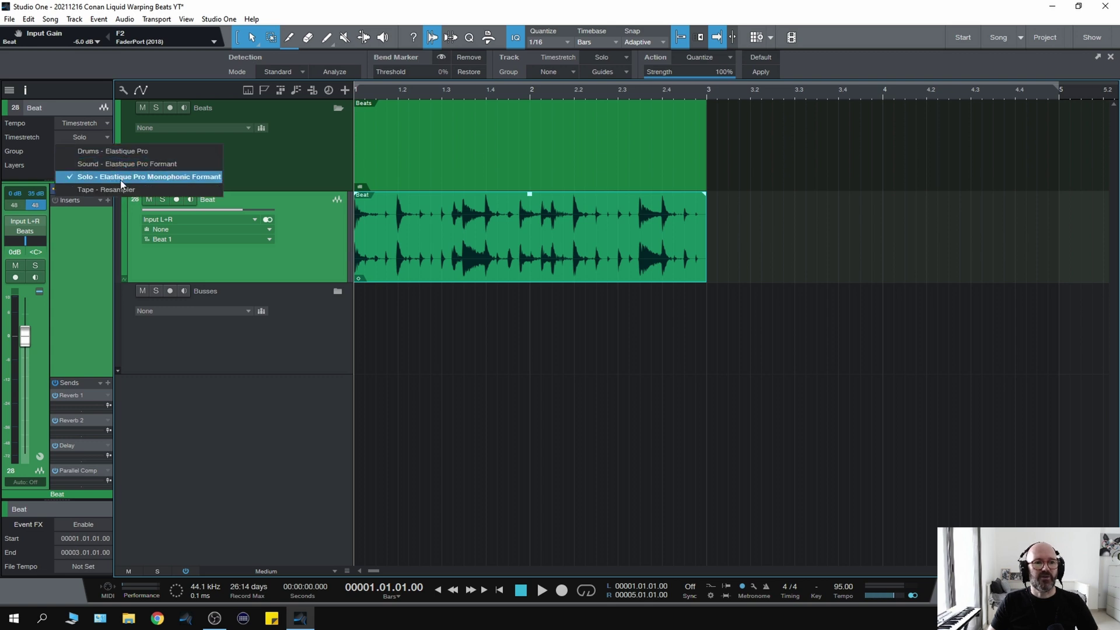
{"action": "left_click", "coordinate": [109, 189]}
{"action": "left_click", "coordinate": [108, 139]}
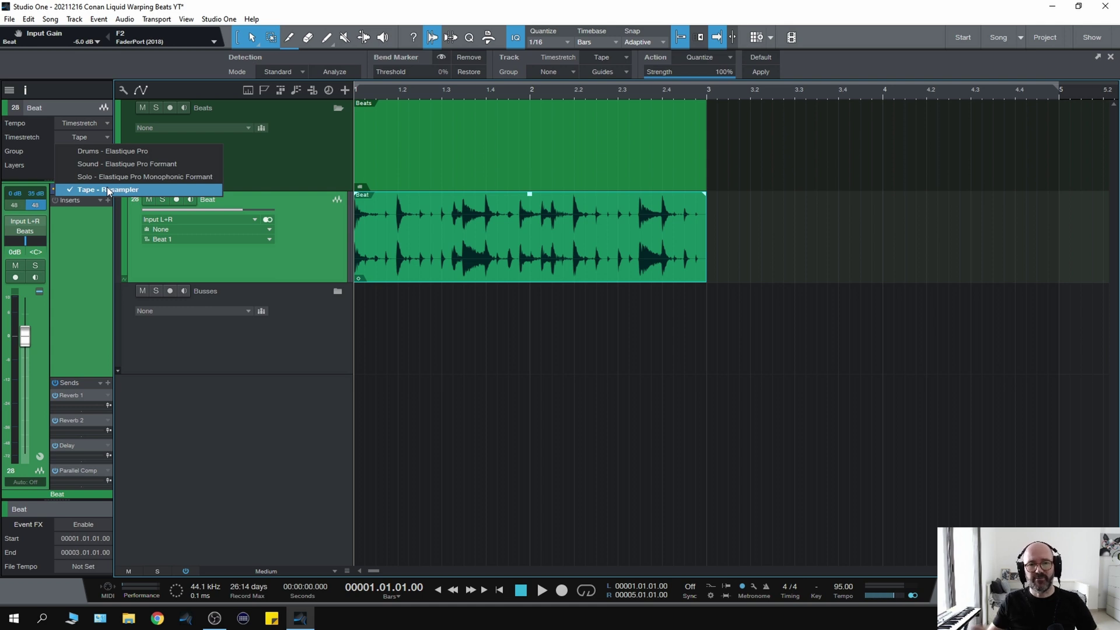
{"action": "left_click", "coordinate": [113, 151]}
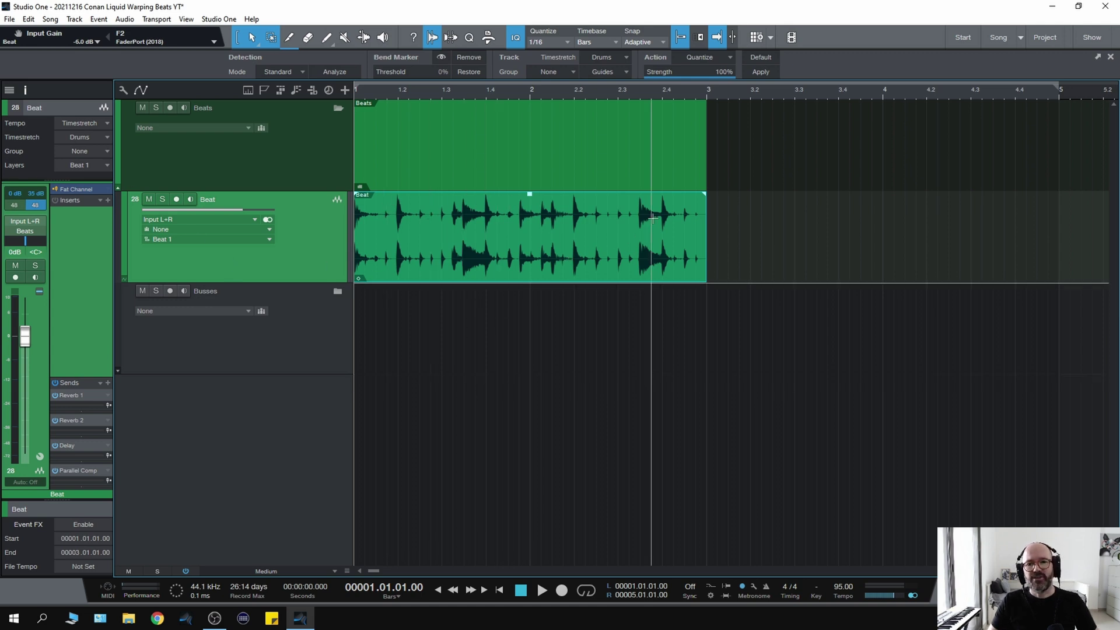
- Play the Drums-mode loop from the start and stop back at bar 1
{"action": "key", "text": "space"}
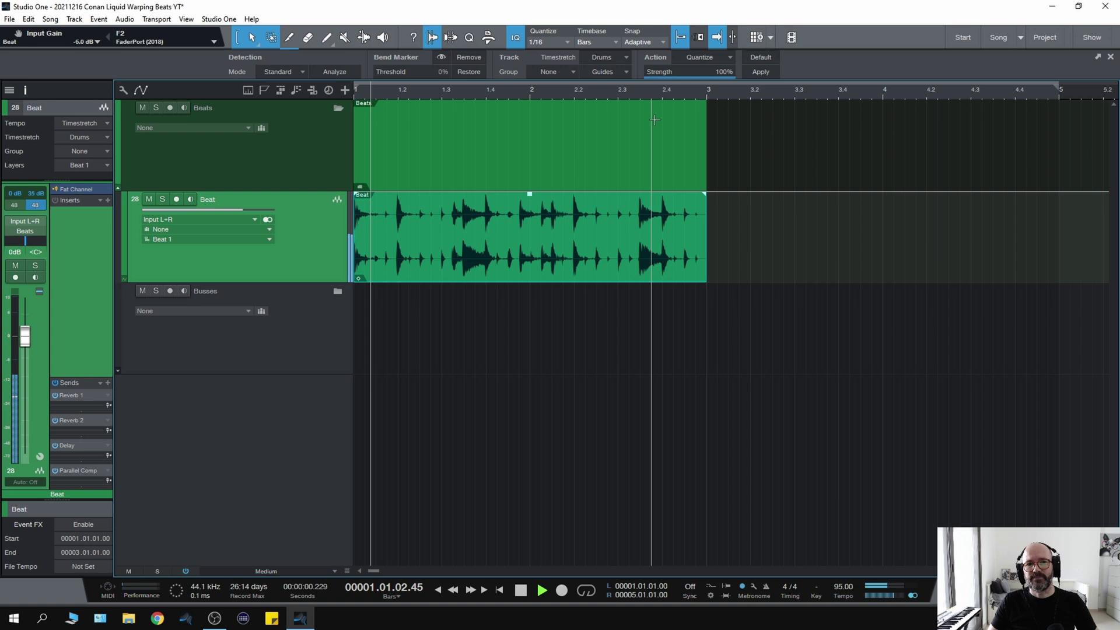
{"action": "key", "text": "space"}
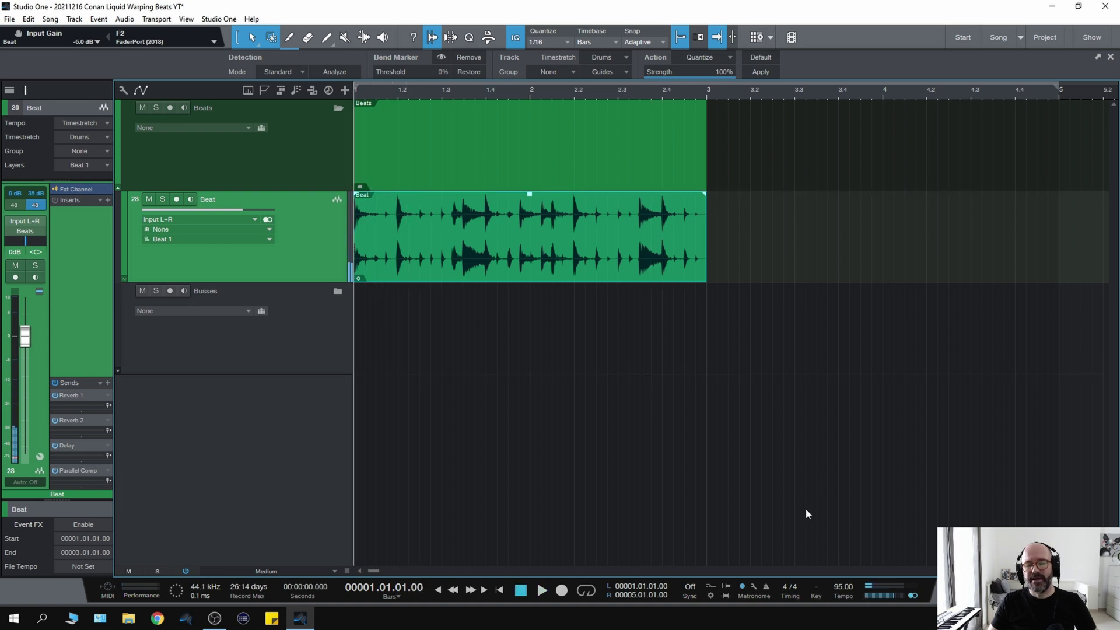
{"action": "key", "text": "space"}
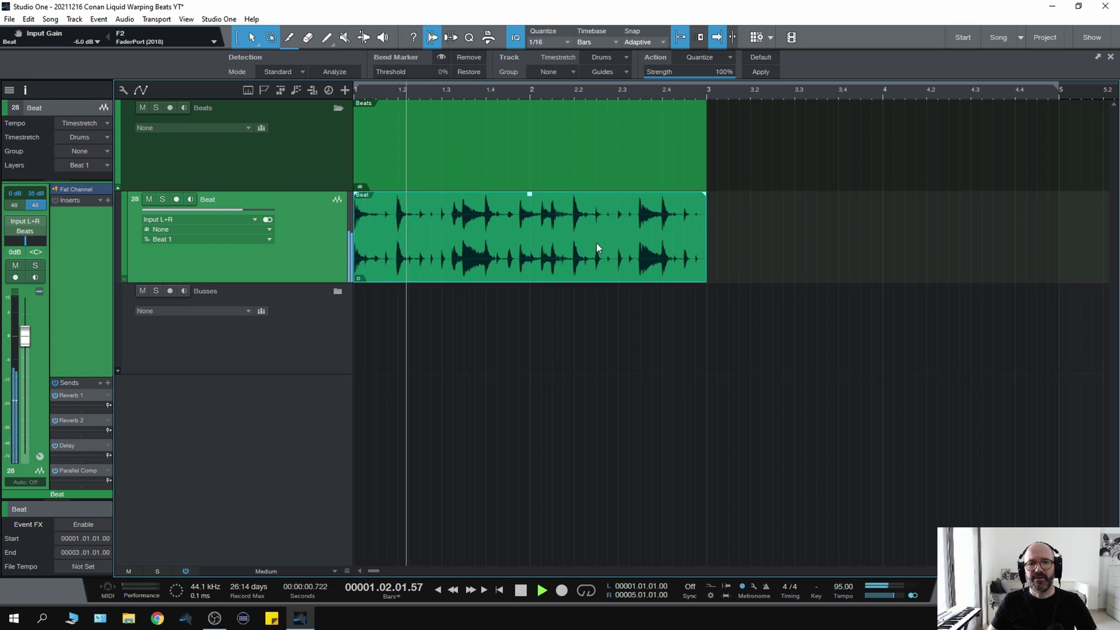
{"action": "key", "text": "space"}
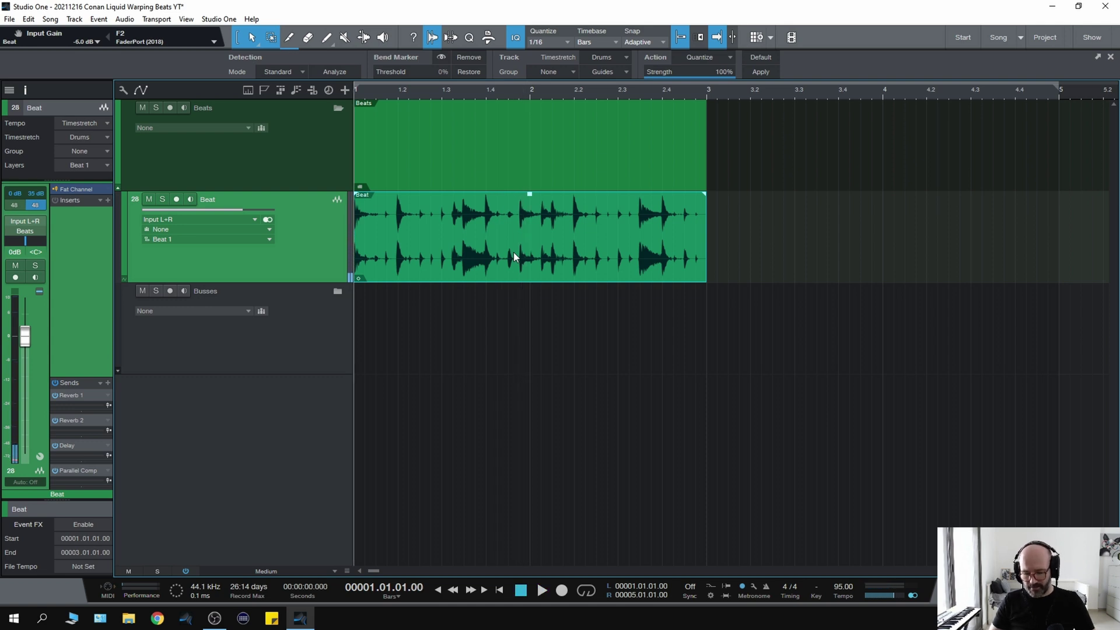
- Shrink the loop range to the two-bar event with P and audition it
{"action": "key", "text": "p"}
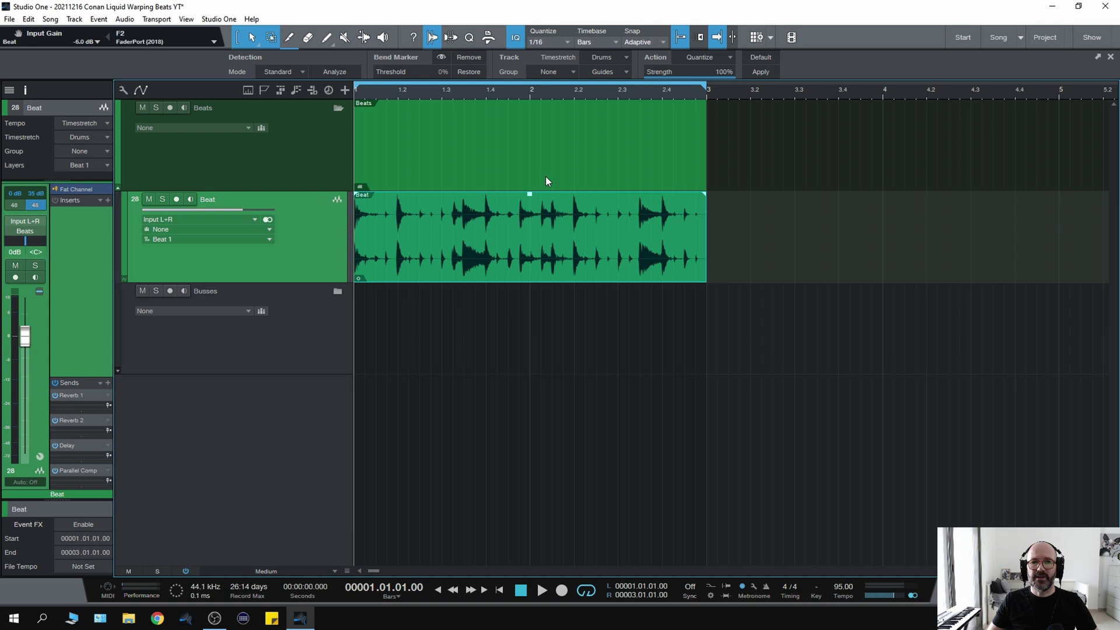
{"action": "key", "text": "space"}
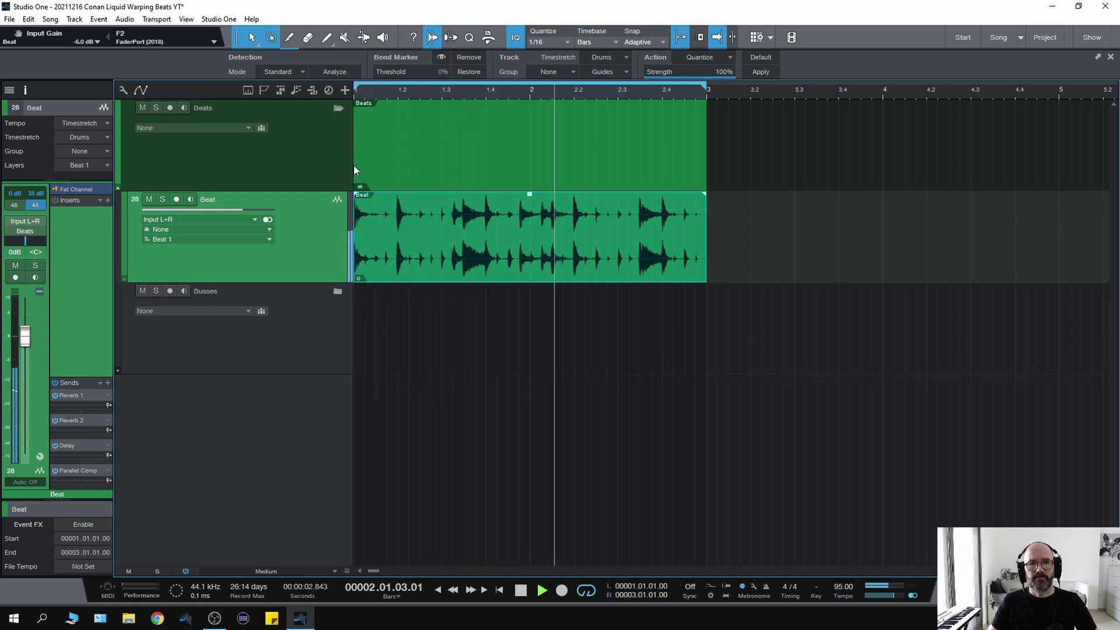
{"action": "key", "text": "space"}
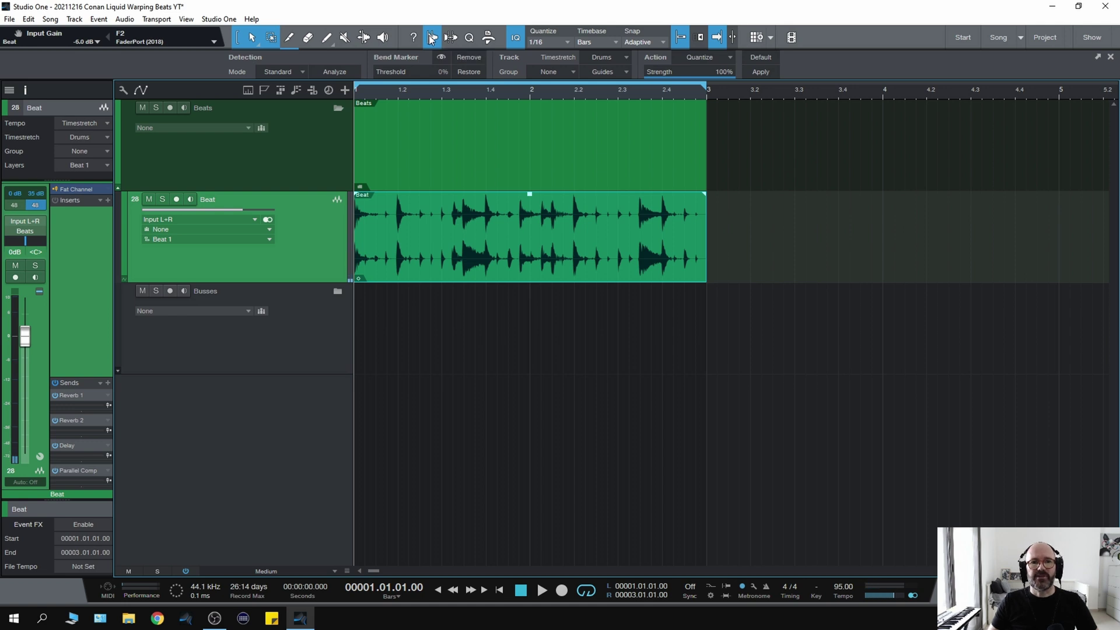
- Toggle the Audio Bend options panel off and bring it back
{"action": "left_click", "coordinate": [432, 38]}
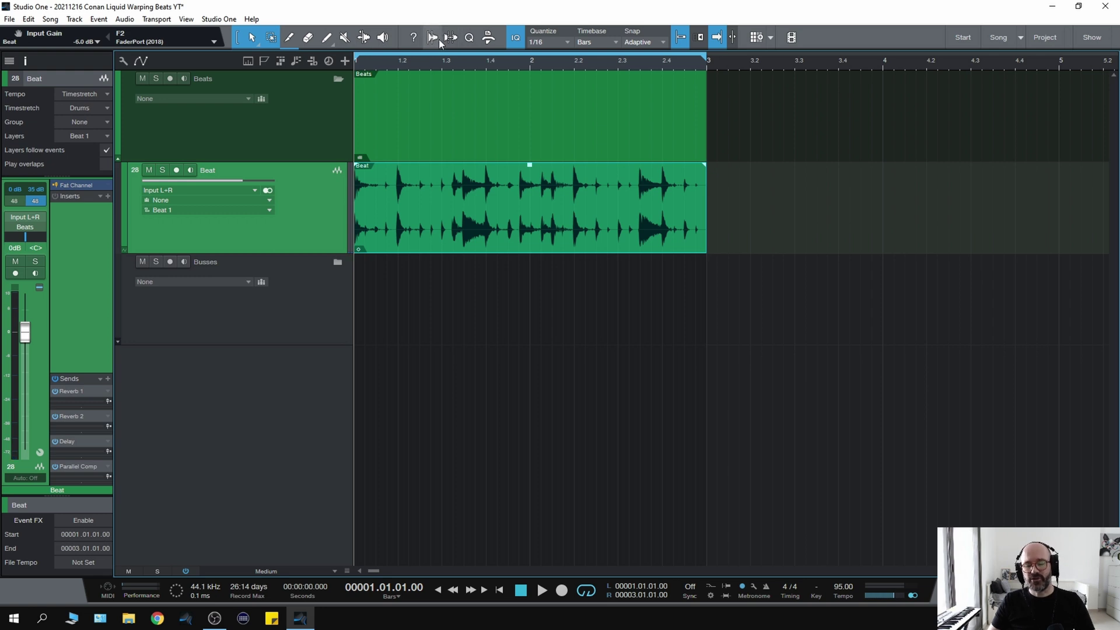
{"action": "left_click", "coordinate": [432, 37]}
{"action": "left_click", "coordinate": [432, 36]}
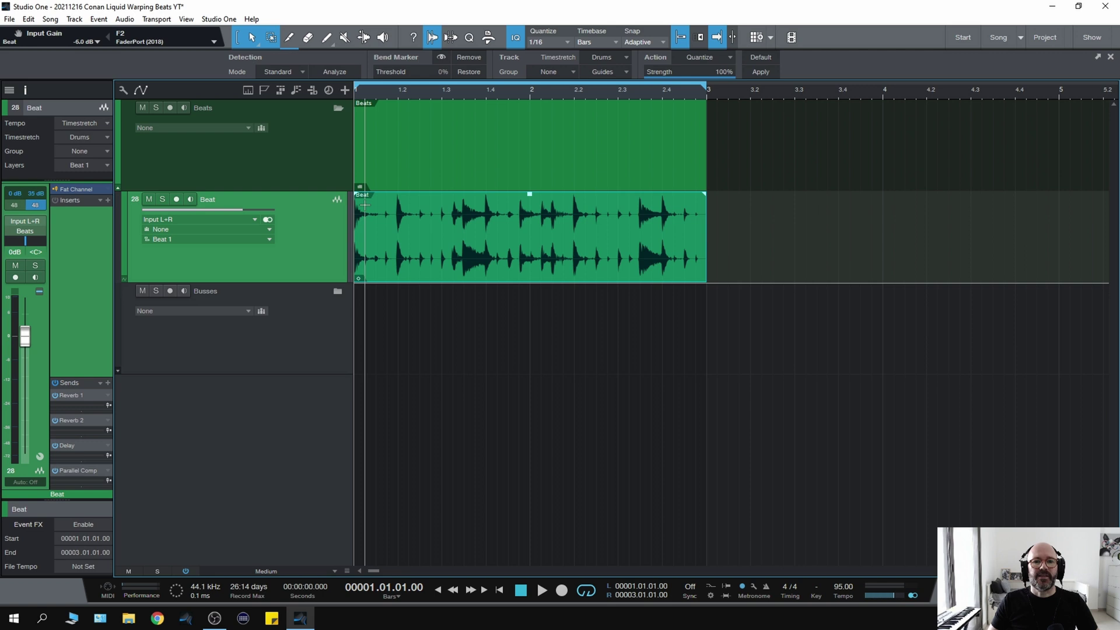
- Try Sensitive transient detection, settle on Standard and analyze the event to place bend markers
{"action": "left_click", "coordinate": [302, 71]}
{"action": "left_click", "coordinate": [296, 101]}
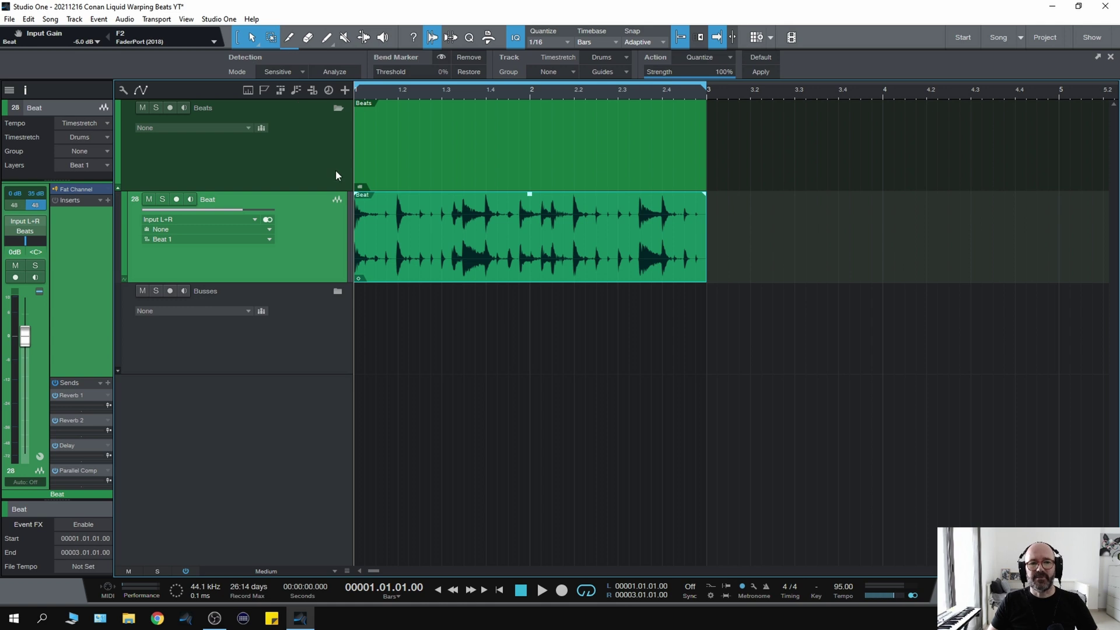
{"action": "left_click", "coordinate": [301, 73]}
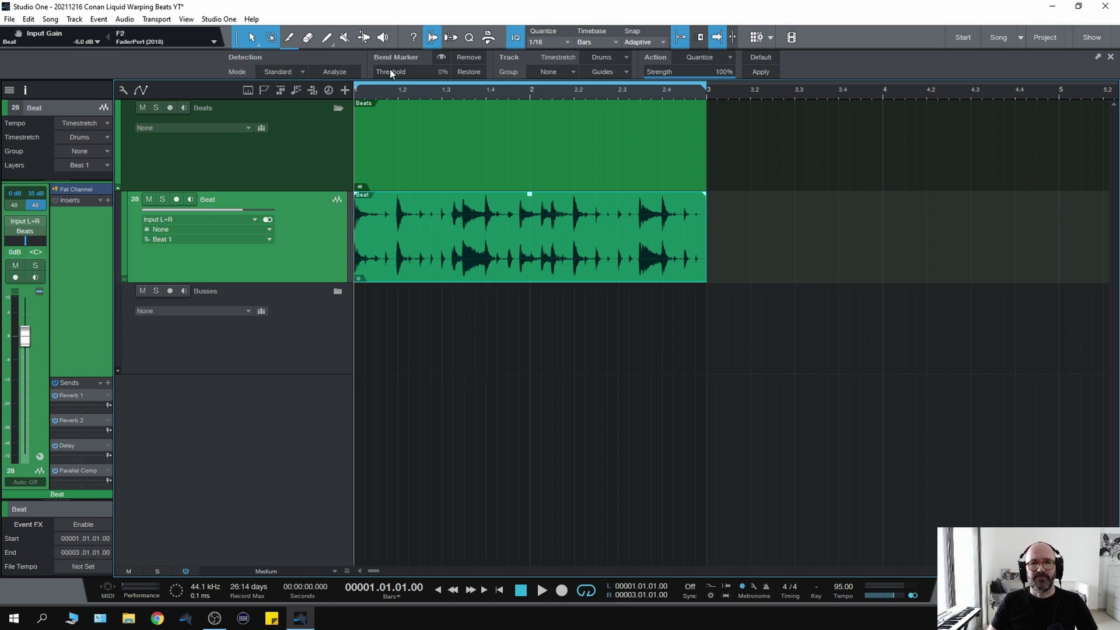
{"action": "left_click", "coordinate": [337, 73]}
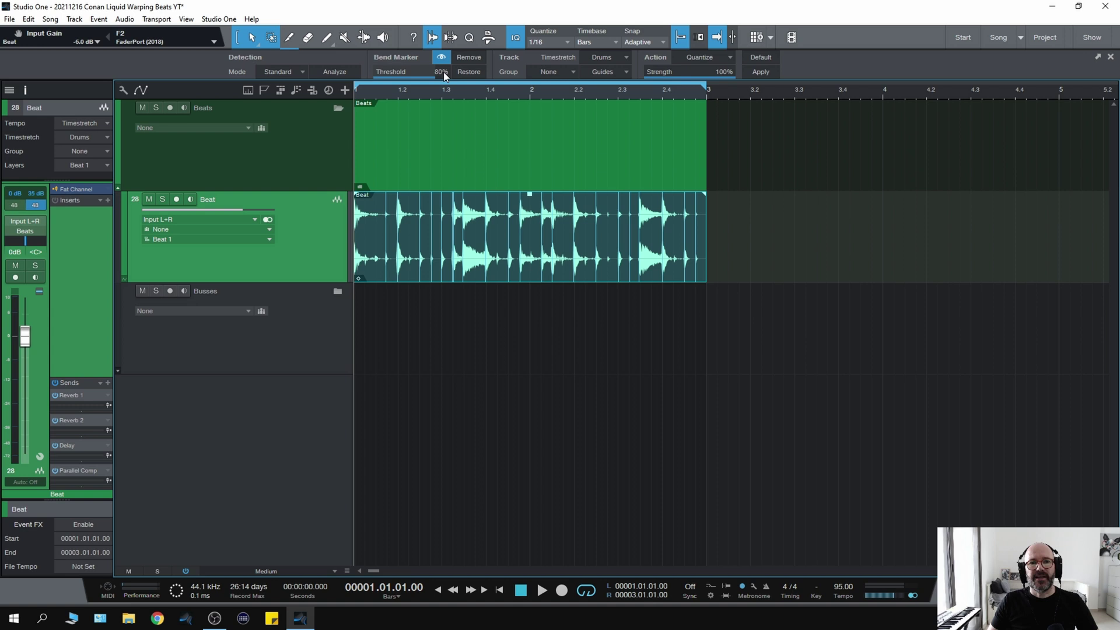
- Lower the bend marker threshold to about 62% and realign one marker to its hit
{"action": "mouse_move", "coordinate": [432, 76]}
{"action": "left_mouse_down"}
{"action": "mouse_move", "coordinate": [409, 78]}
{"action": "mouse_move", "coordinate": [448, 79]}
{"action": "mouse_move", "coordinate": [419, 77]}
{"action": "left_mouse_up"}
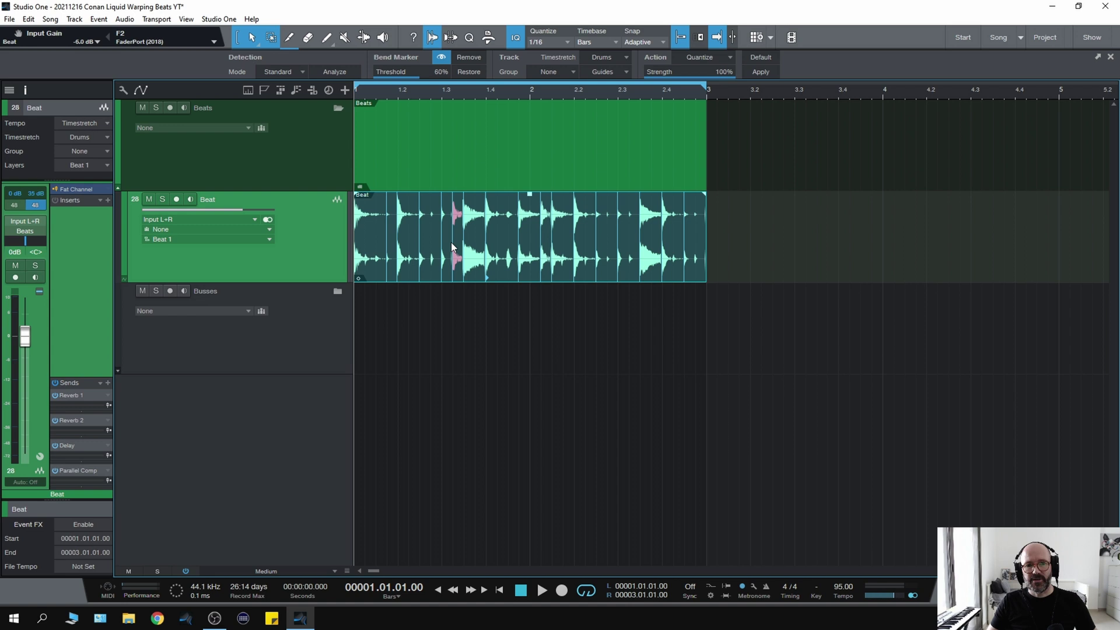
{"action": "left_click_drag", "start_coordinate": [499, 225], "coordinate": [504, 225]}
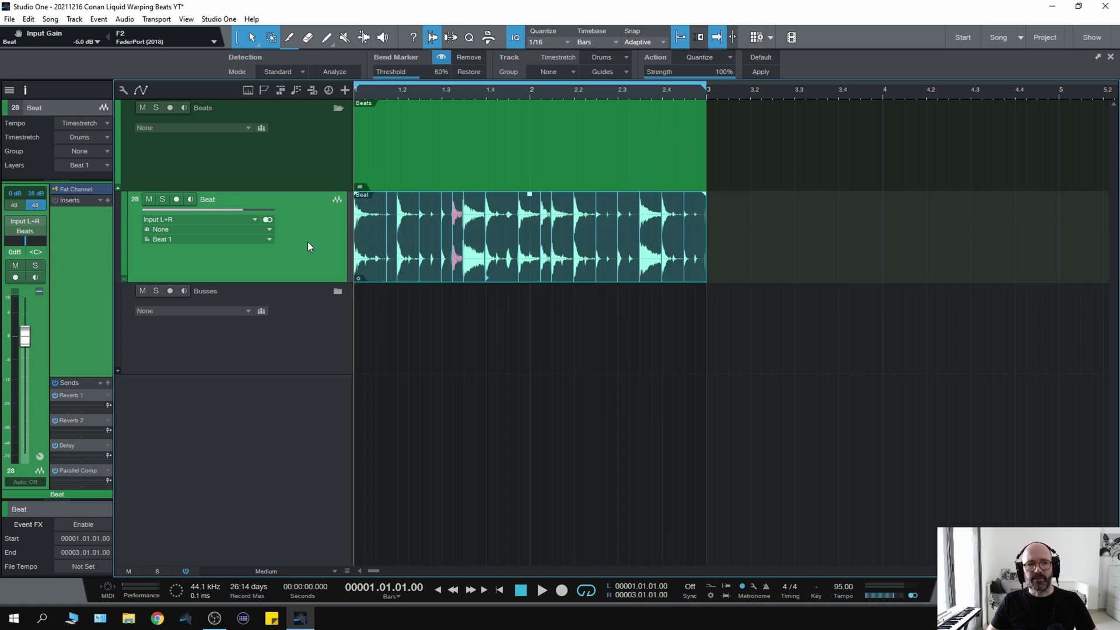
- Audition the warped two-bar drum loop and stop playback
{"action": "key", "text": "space"}
{"action": "key", "text": "space"}
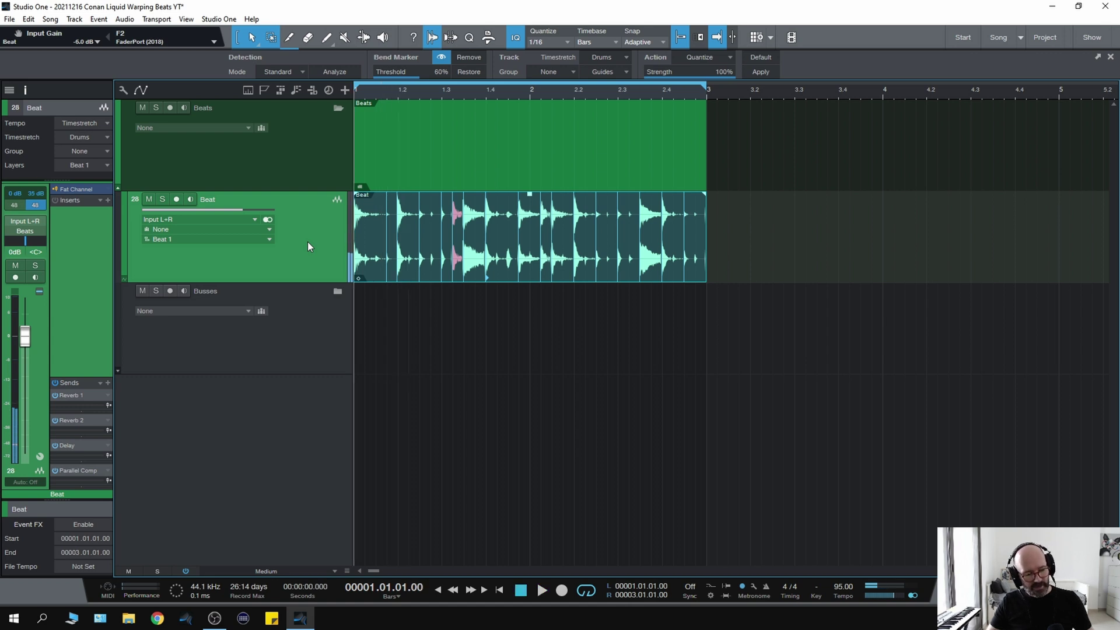
{"action": "key", "text": "space"}
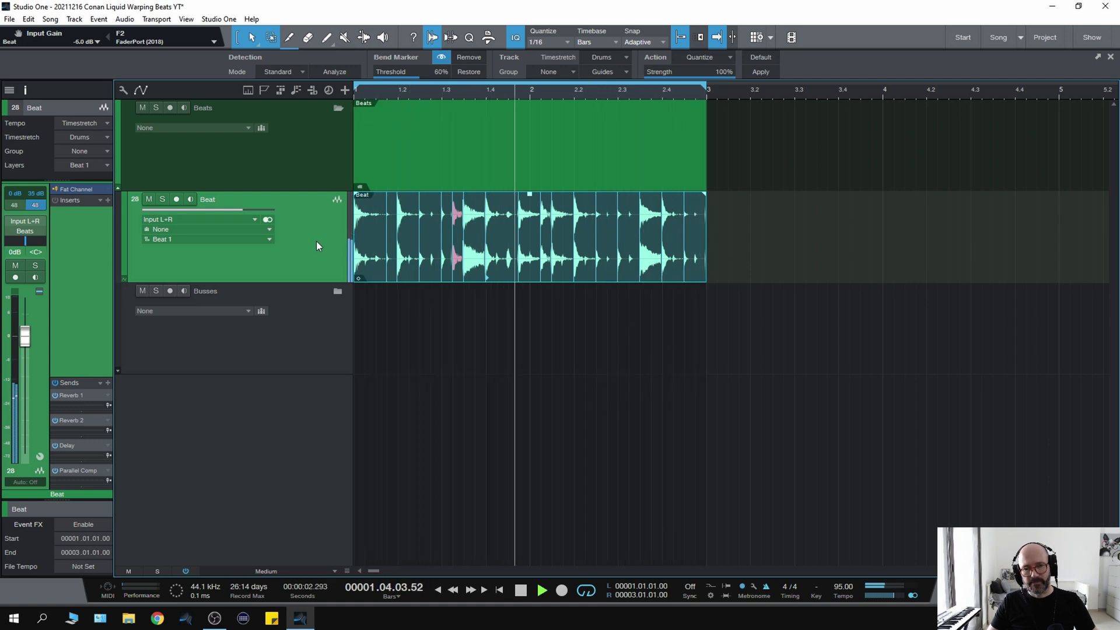
{"action": "key", "text": "space"}
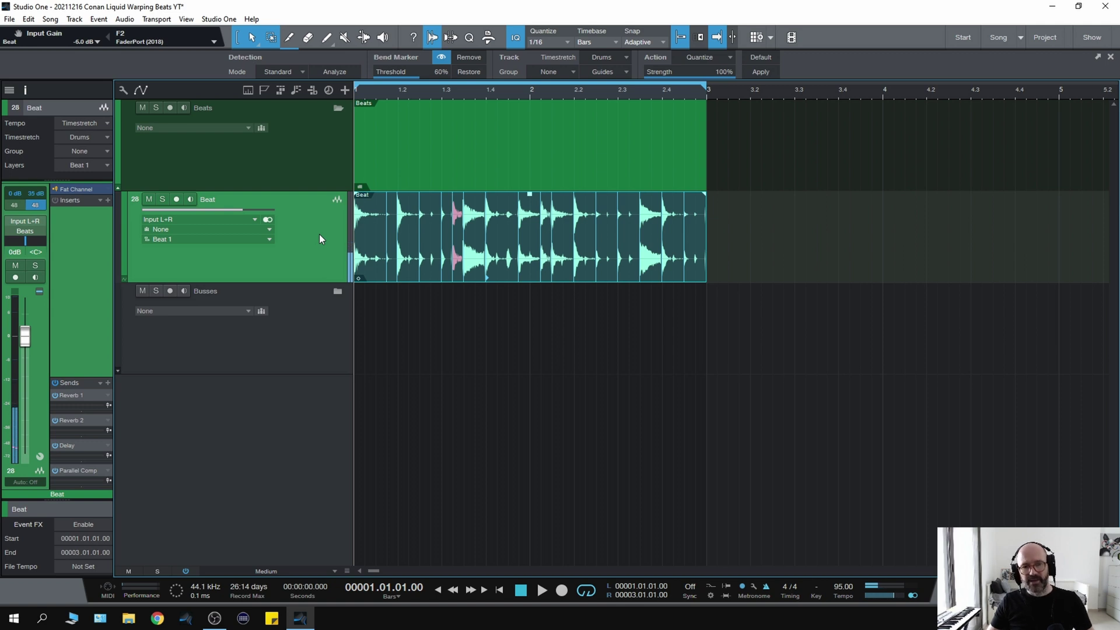
{"action": "scroll", "coordinate": [710, 229], "scroll_direction": "up", "scroll_amount": 3}
{"action": "scroll", "coordinate": [709, 229], "scroll_direction": "up", "scroll_amount": 2}
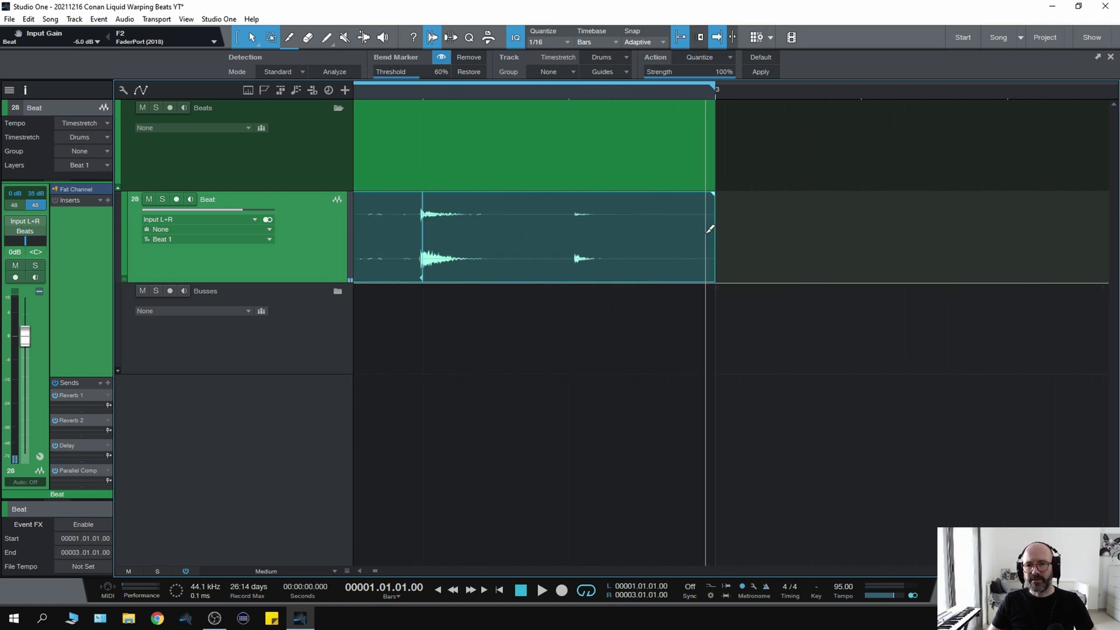
{"action": "scroll", "coordinate": [625, 225], "scroll_direction": "up", "scroll_amount": 2}
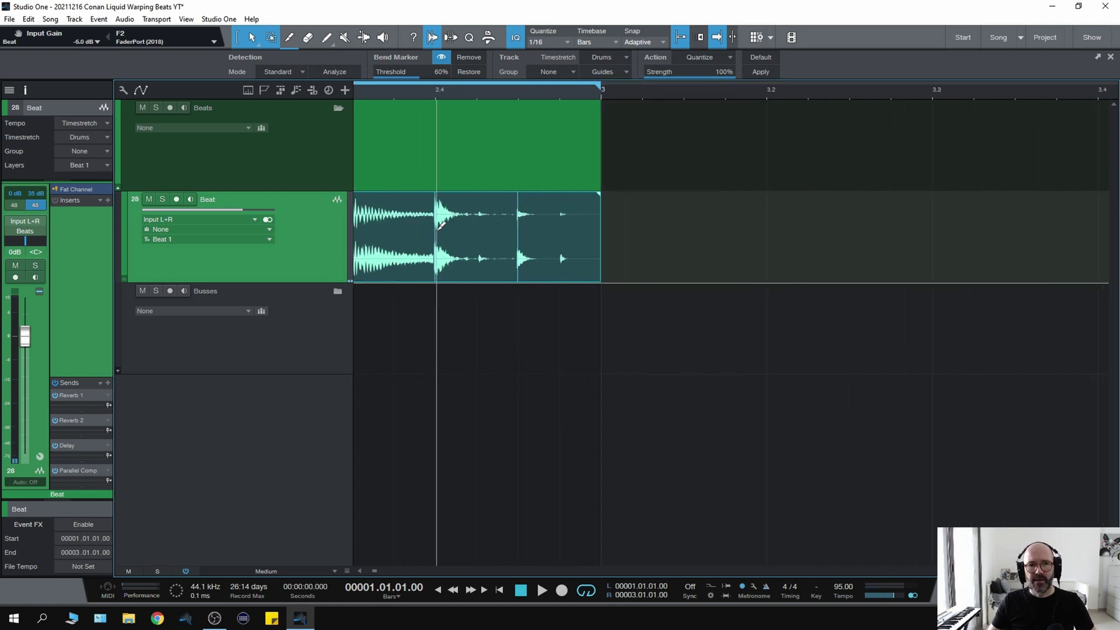
{"action": "scroll", "coordinate": [506, 220], "scroll_direction": "up", "scroll_amount": 2}
{"action": "scroll", "coordinate": [490, 225], "scroll_direction": "up", "scroll_amount": 2}
{"action": "scroll", "coordinate": [464, 232], "scroll_direction": "up", "scroll_amount": 2}
{"action": "scroll", "coordinate": [459, 235], "scroll_direction": "down", "scroll_amount": 3}
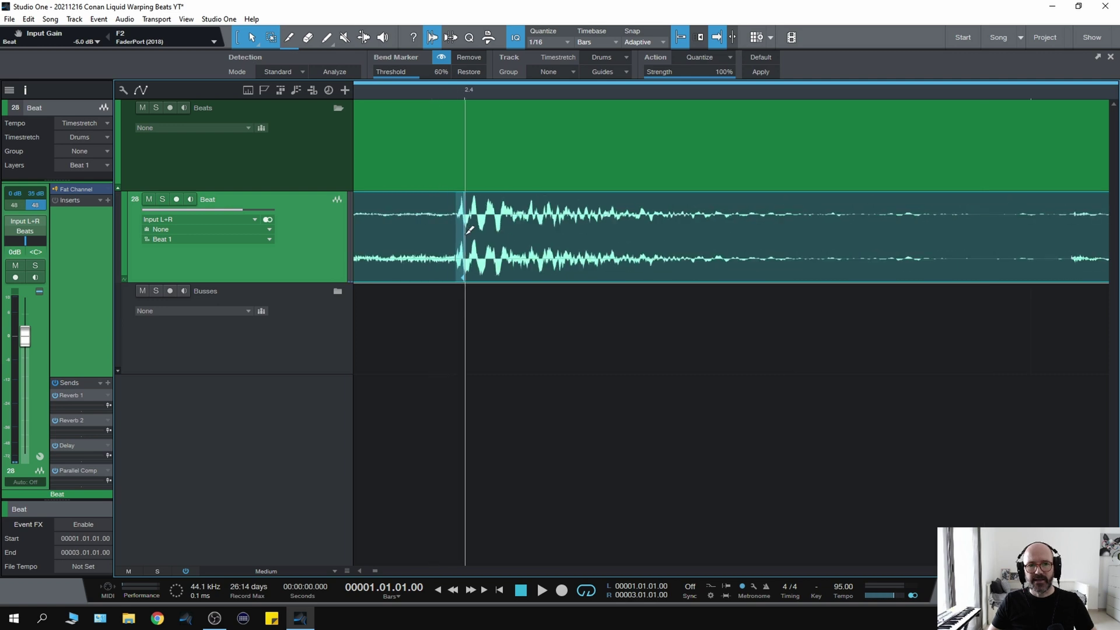
{"action": "scroll", "coordinate": [460, 235], "scroll_direction": "down", "scroll_amount": 3}
{"action": "scroll", "coordinate": [521, 234], "scroll_direction": "up", "scroll_amount": 2}
{"action": "scroll", "coordinate": [521, 233], "scroll_direction": "up", "scroll_amount": 2}
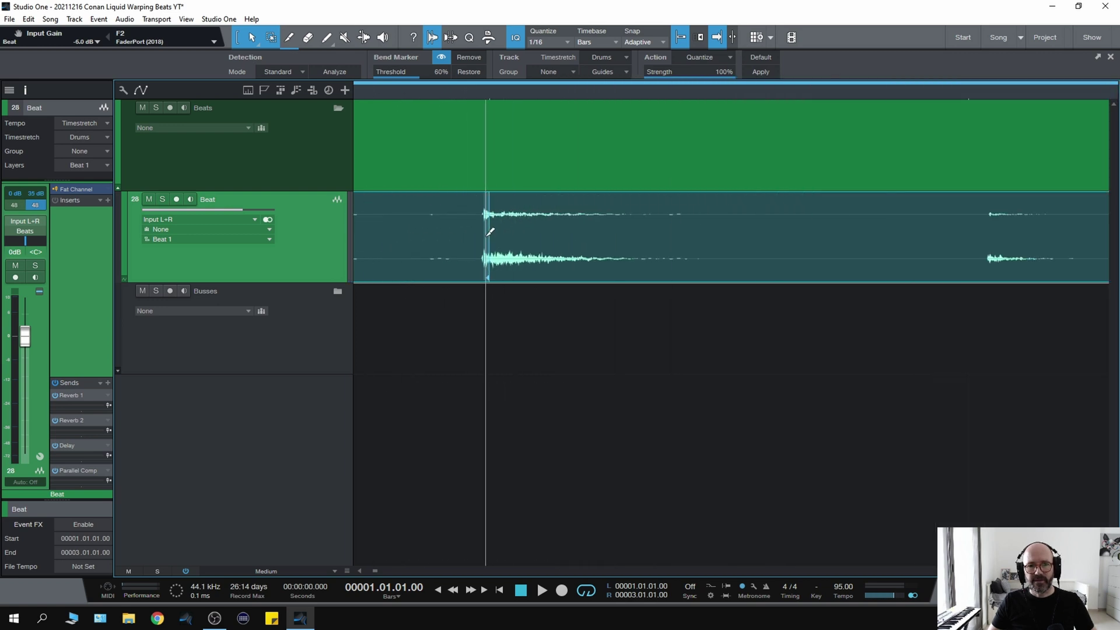
{"action": "scroll", "coordinate": [519, 234], "scroll_direction": "up", "scroll_amount": 1}
{"action": "scroll", "coordinate": [517, 233], "scroll_direction": "up", "scroll_amount": 2}
{"action": "scroll", "coordinate": [458, 230], "scroll_direction": "down", "scroll_amount": 3}
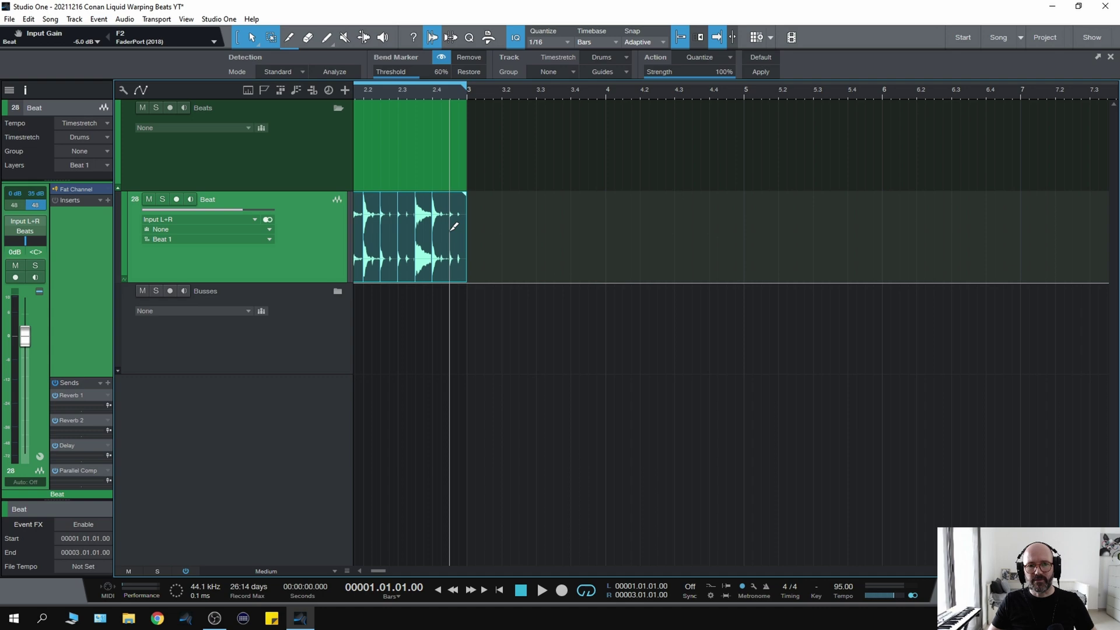
{"action": "scroll", "coordinate": [394, 225], "scroll_direction": "down", "scroll_amount": 3}
{"action": "scroll", "coordinate": [394, 225], "scroll_direction": "up", "scroll_amount": 3}
{"action": "scroll", "coordinate": [398, 226], "scroll_direction": "up", "scroll_amount": 1}
{"action": "scroll", "coordinate": [398, 225], "scroll_direction": "up", "scroll_amount": 2}
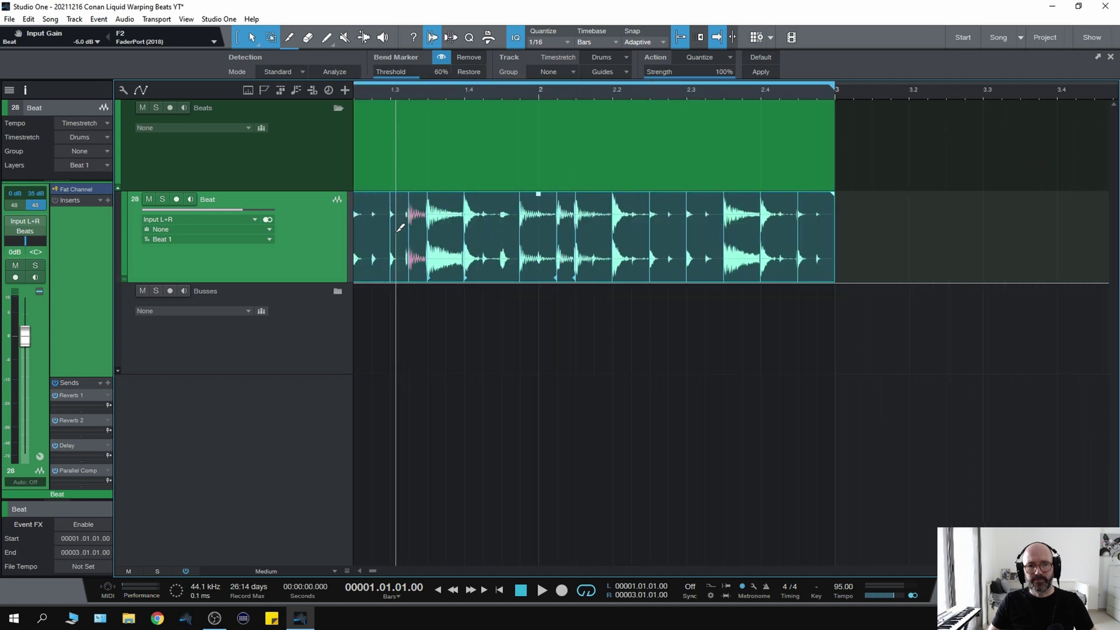
{"action": "scroll", "coordinate": [398, 225], "scroll_direction": "up", "scroll_amount": 1}
{"action": "scroll", "coordinate": [397, 223], "scroll_direction": "up", "scroll_amount": 1}
{"action": "scroll", "coordinate": [396, 220], "scroll_direction": "up", "scroll_amount": 1}
{"action": "scroll", "coordinate": [397, 218], "scroll_direction": "down", "scroll_amount": 3}
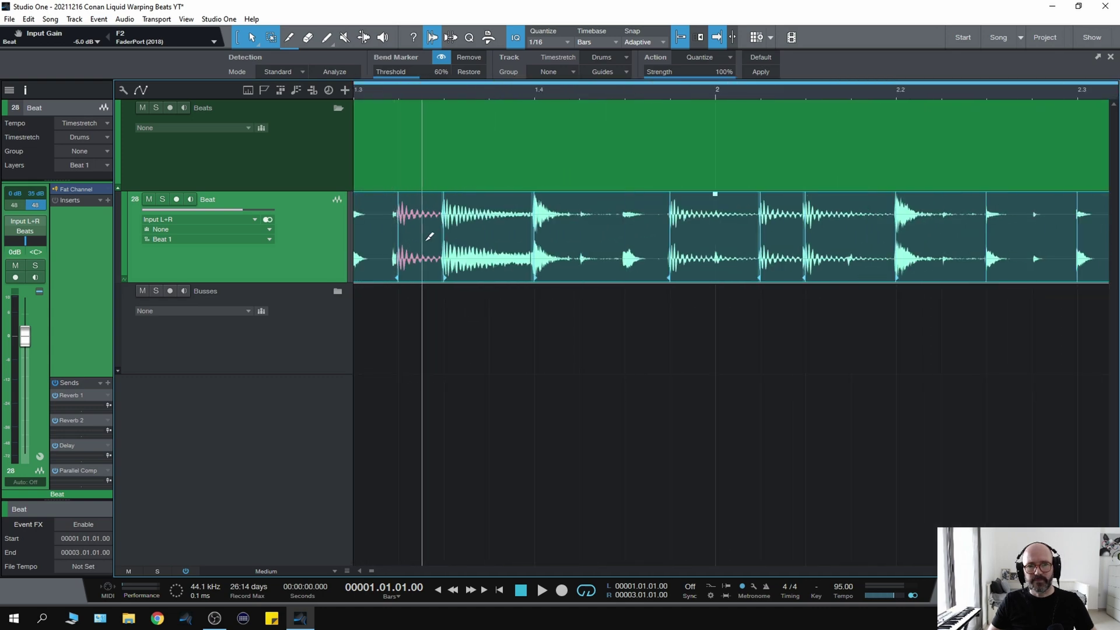
{"action": "scroll", "coordinate": [426, 237], "scroll_direction": "up", "scroll_amount": 2}
{"action": "scroll", "coordinate": [437, 235], "scroll_direction": "up", "scroll_amount": 1}
{"action": "scroll", "coordinate": [451, 234], "scroll_direction": "down", "scroll_amount": 3}
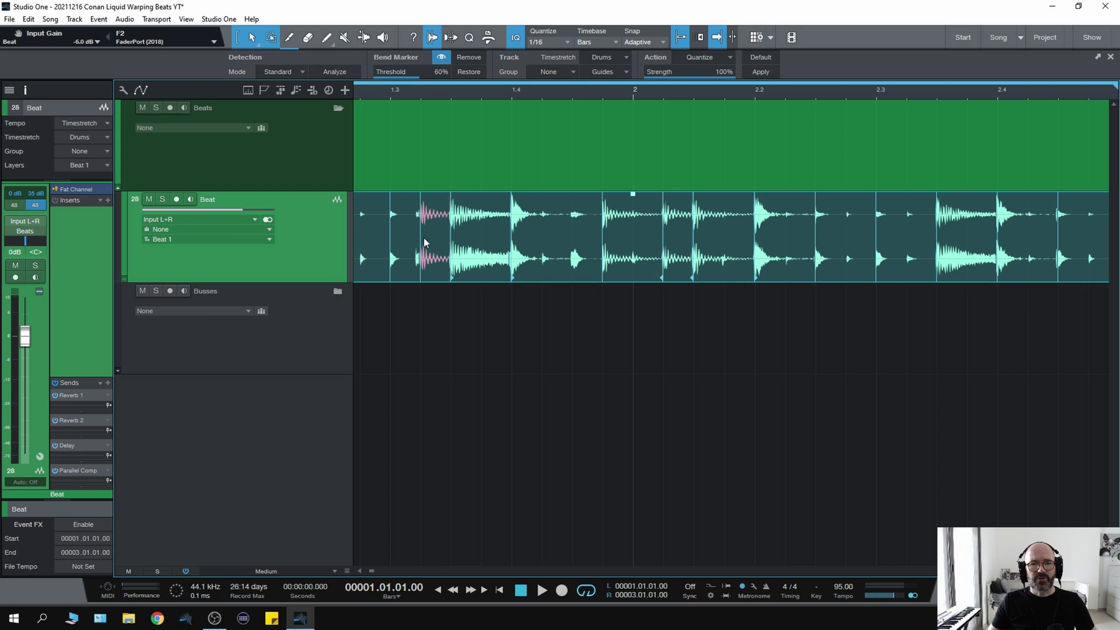
{"action": "scroll", "coordinate": [425, 230], "scroll_direction": "down", "scroll_amount": 1}
{"action": "scroll", "coordinate": [421, 230], "scroll_direction": "up", "scroll_amount": 2}
{"action": "scroll", "coordinate": [414, 229], "scroll_direction": "up", "scroll_amount": 1}
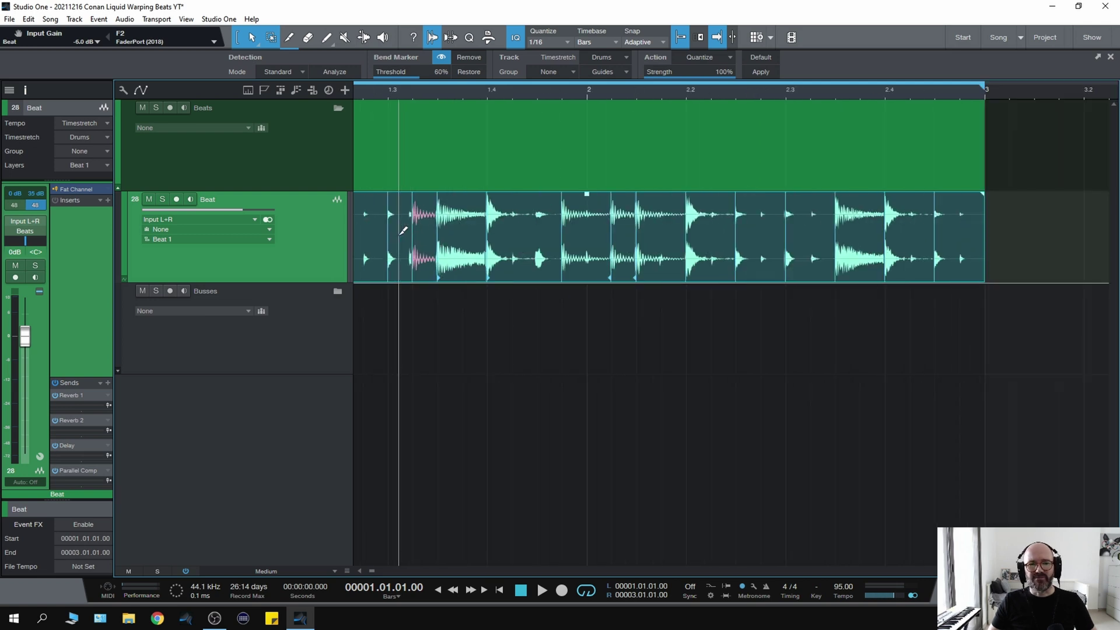
{"action": "scroll", "coordinate": [402, 229], "scroll_direction": "right", "scroll_amount": 2}
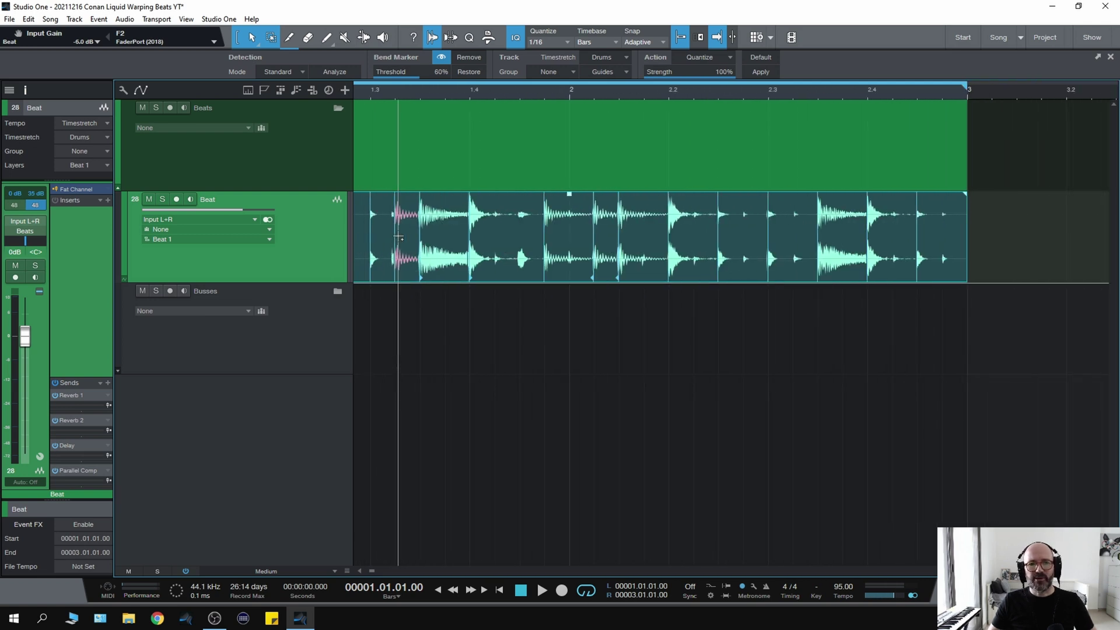
{"action": "scroll", "coordinate": [396, 252], "scroll_direction": "left", "scroll_amount": 5}
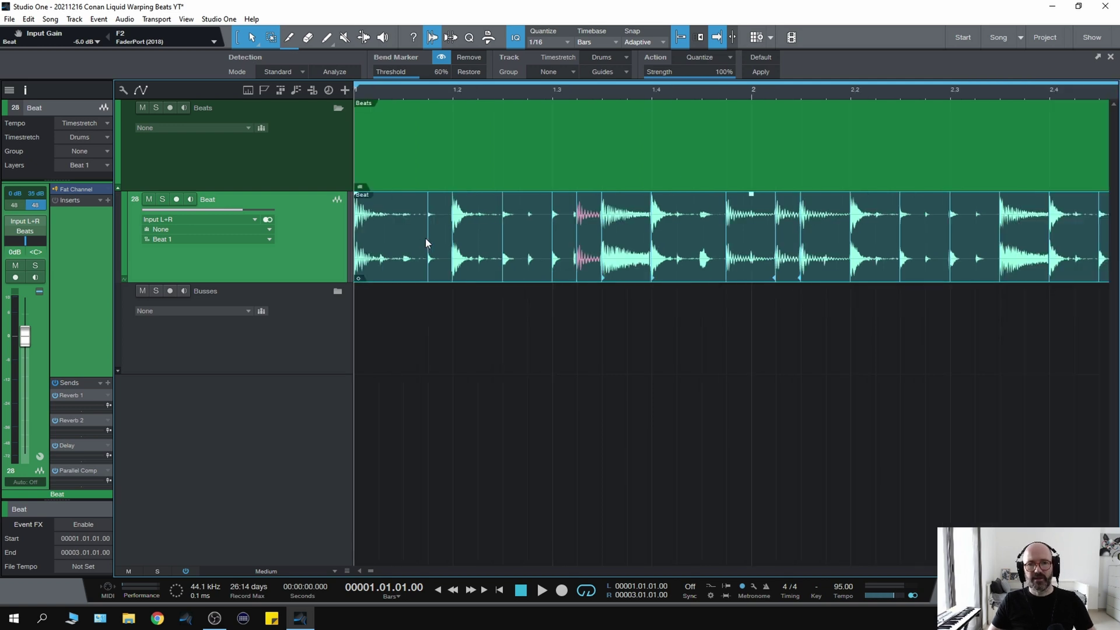
{"action": "scroll", "coordinate": [425, 239], "scroll_direction": "down", "scroll_amount": 3}
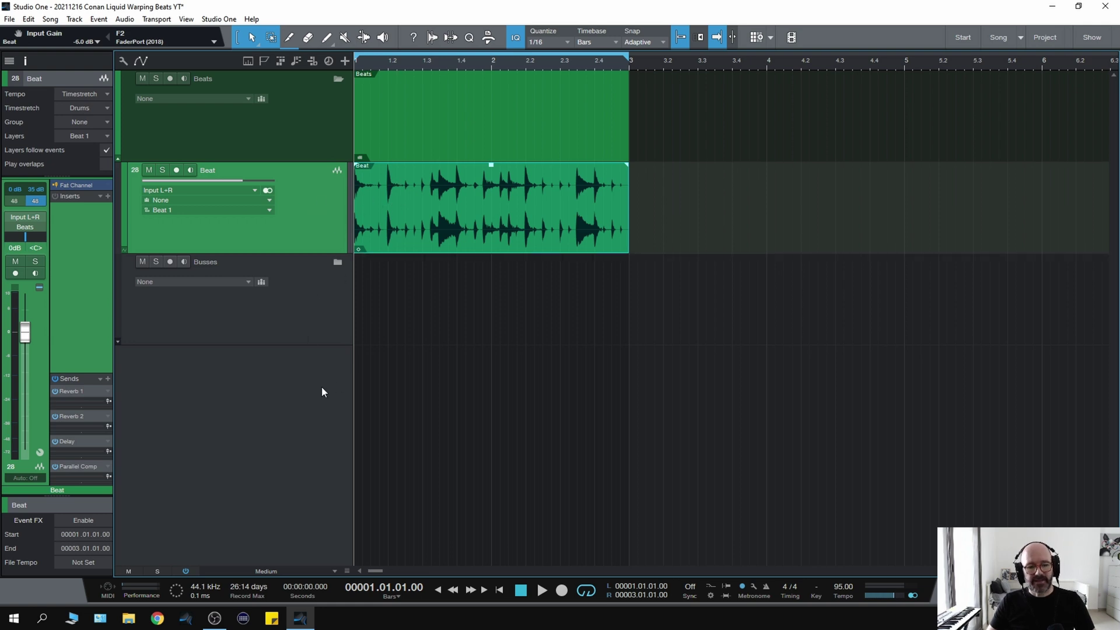
- Open the event in the audio editor, show bend markers and switch to the manual Bend tool
{"action": "key", "text": "F2"}
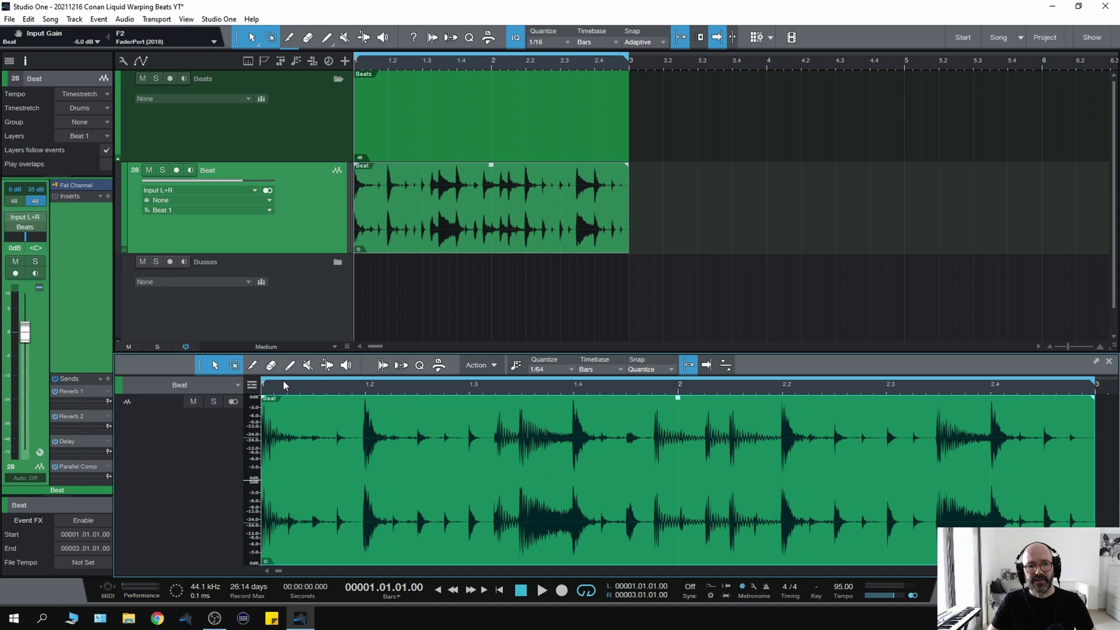
{"action": "key", "text": "7"}
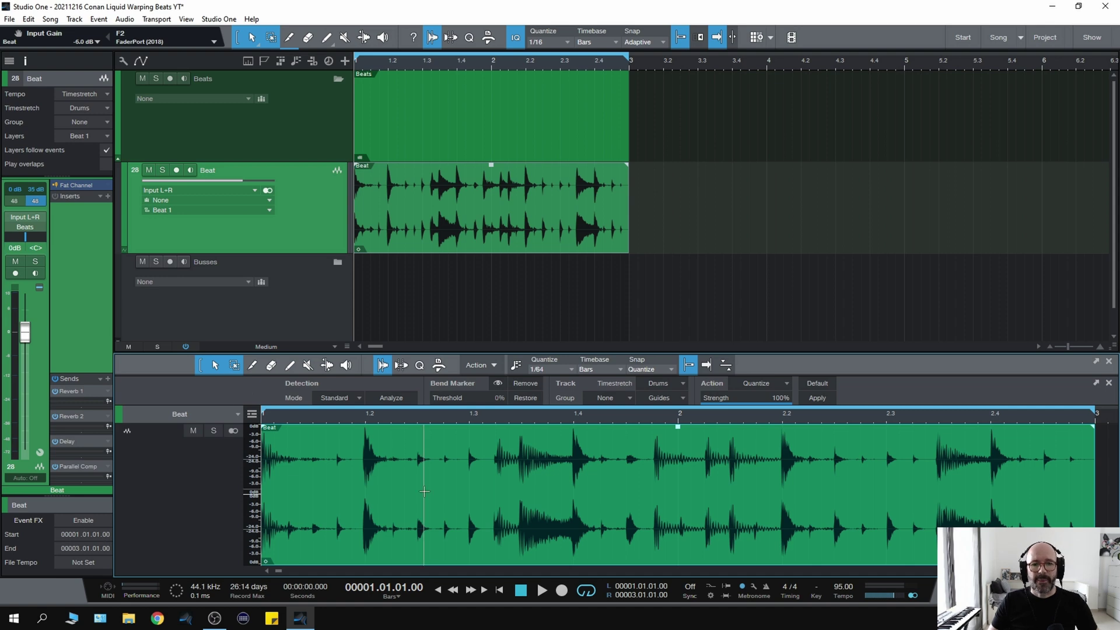
{"action": "left_click", "coordinate": [497, 383]}
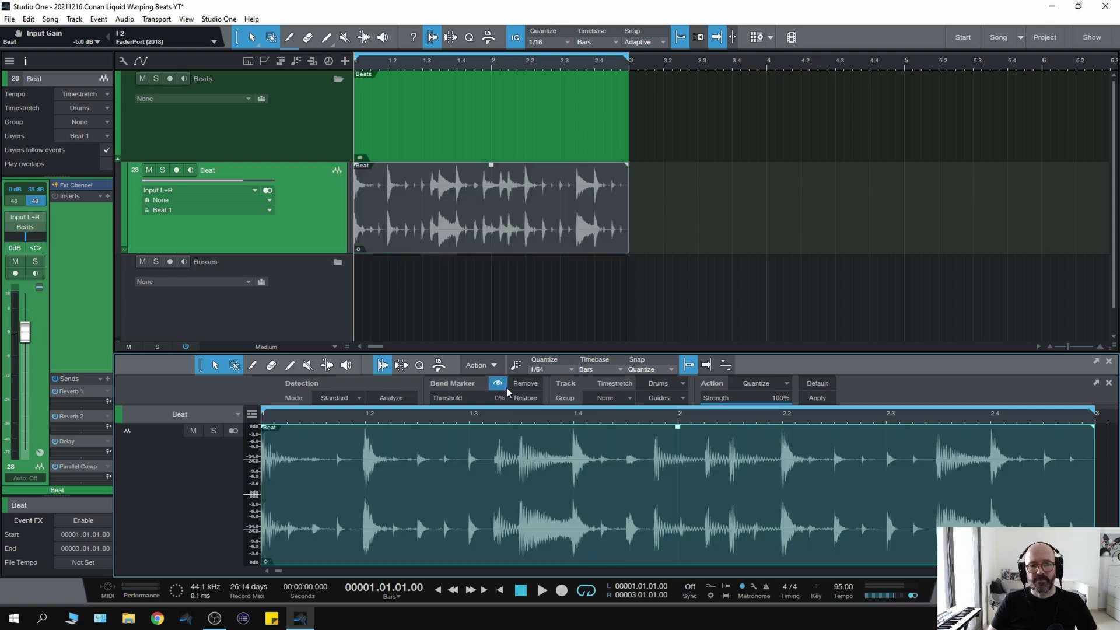
{"action": "left_click", "coordinate": [327, 366]}
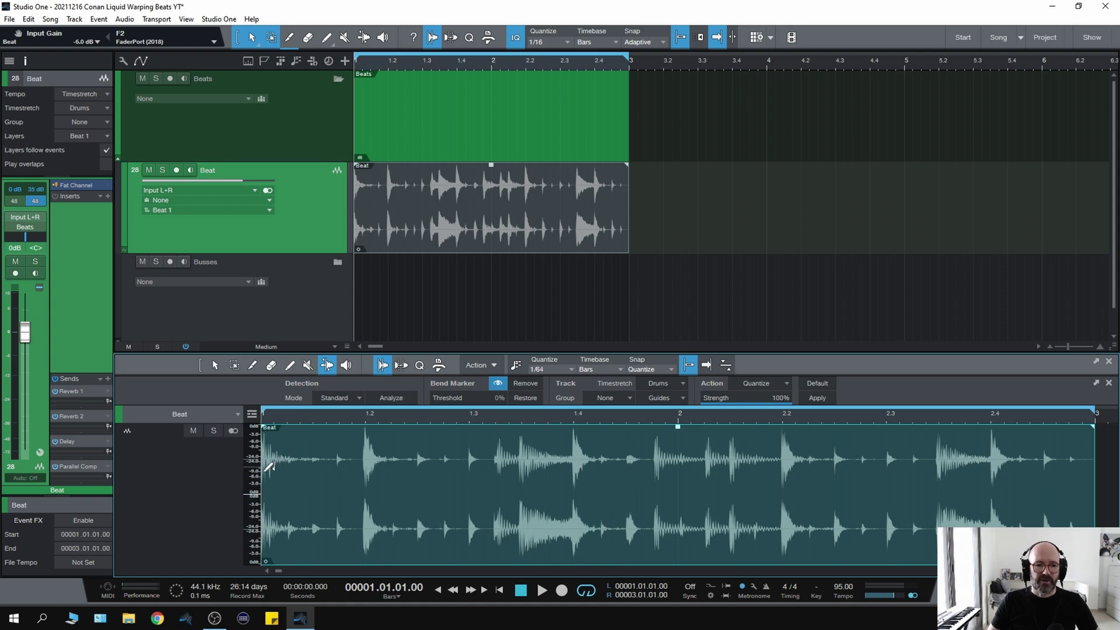
{"action": "key", "text": "ctrl+shift+a"}
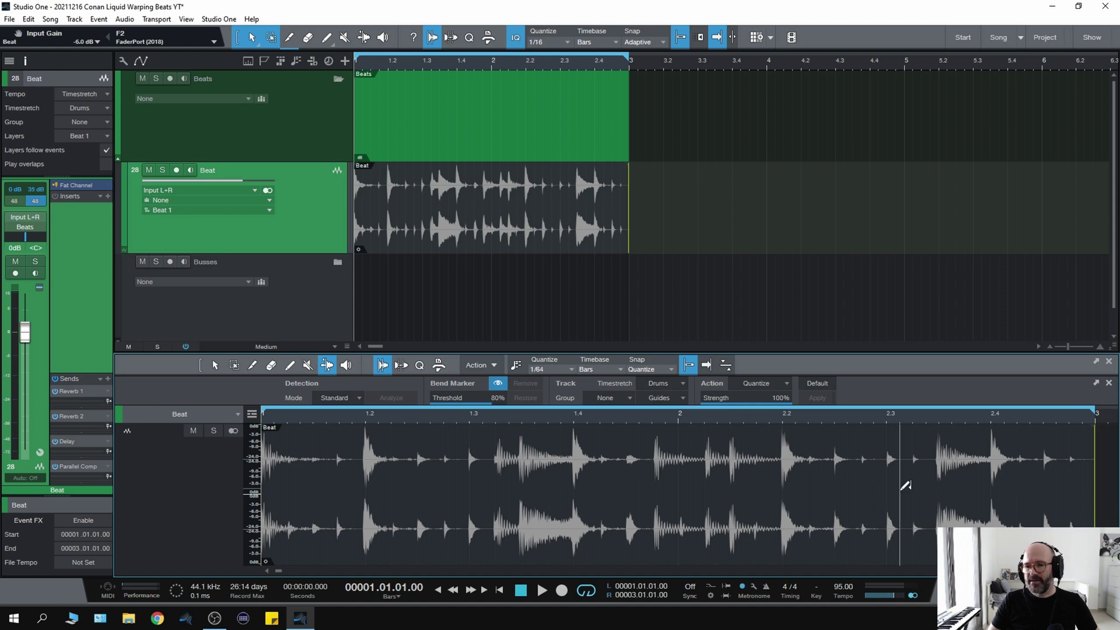
- Add bend markers on each quarter-note beat across bars 1 and 2, then audition the loop
{"action": "left_click", "coordinate": [679, 485]}
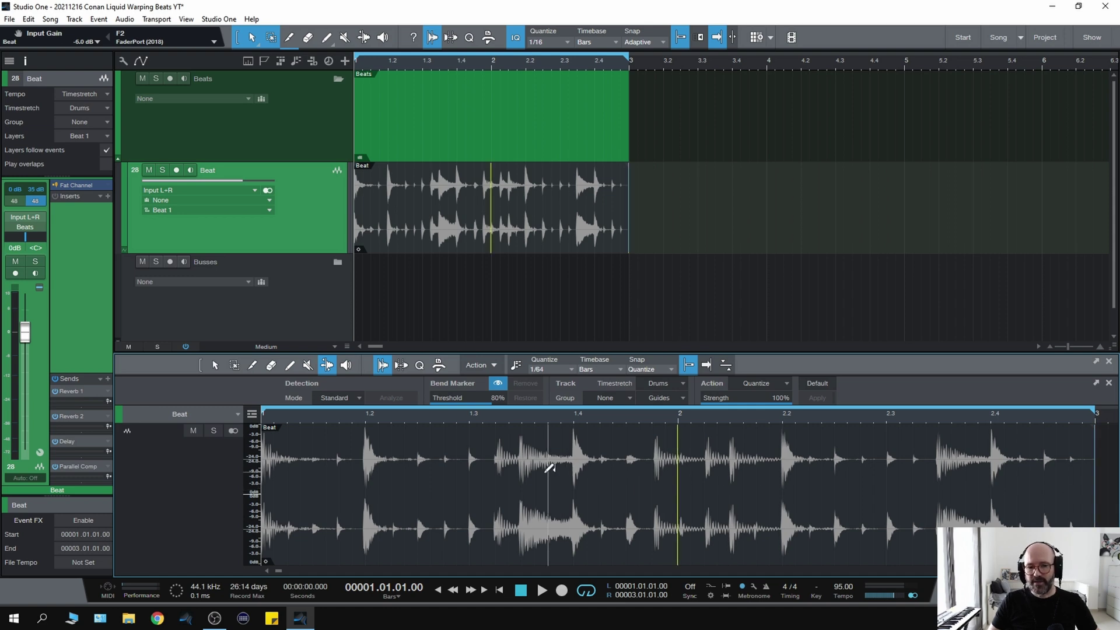
{"action": "left_click", "coordinate": [369, 457]}
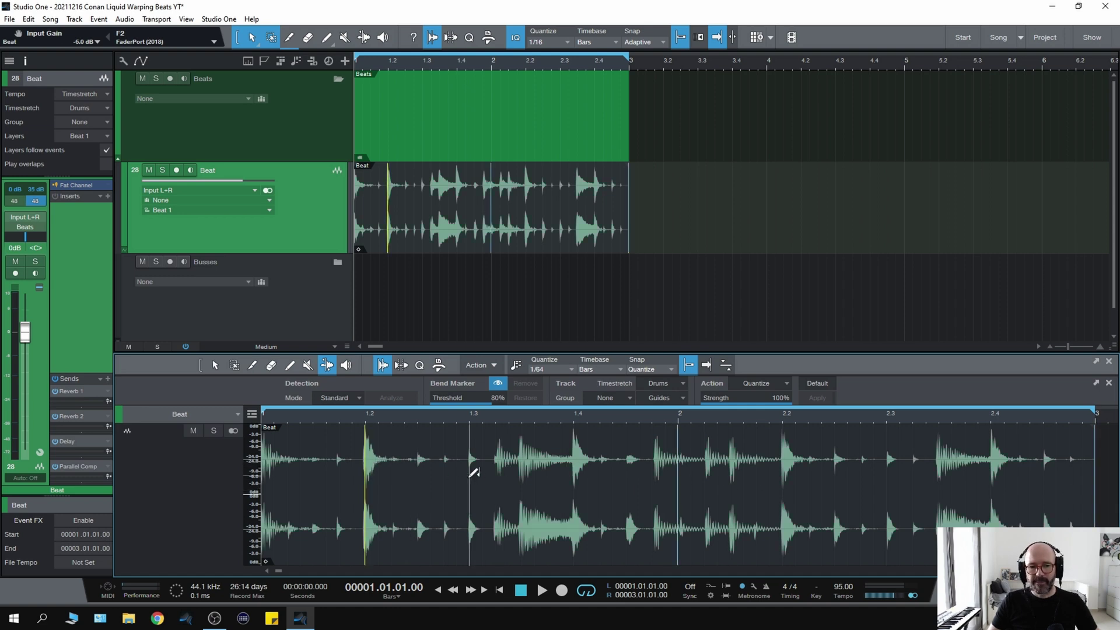
{"action": "left_click", "coordinate": [472, 464]}
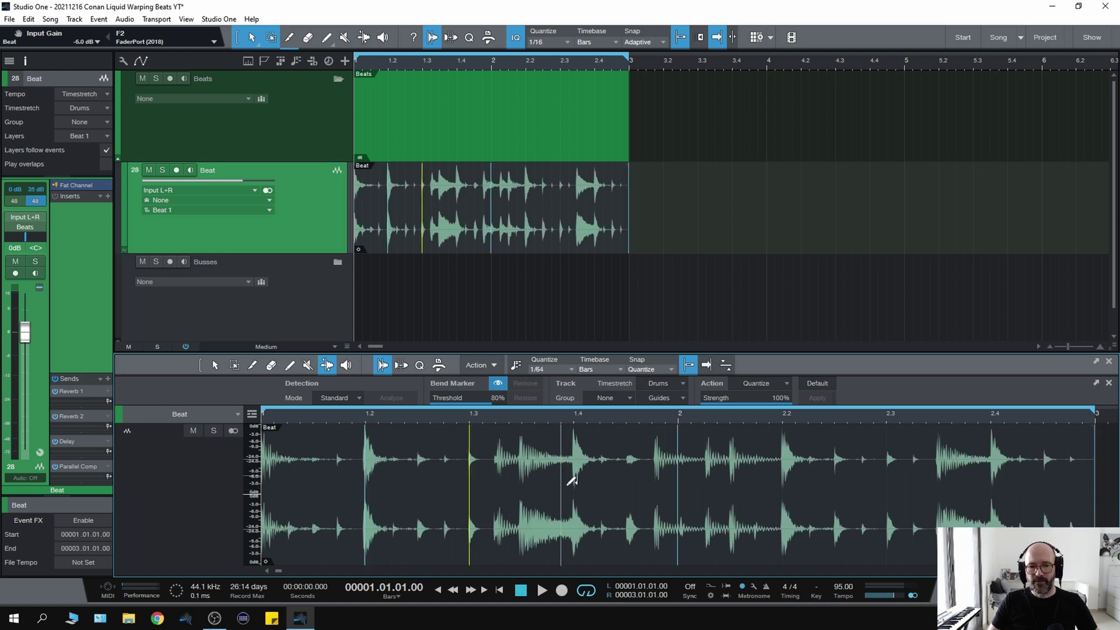
{"action": "left_click", "coordinate": [783, 490]}
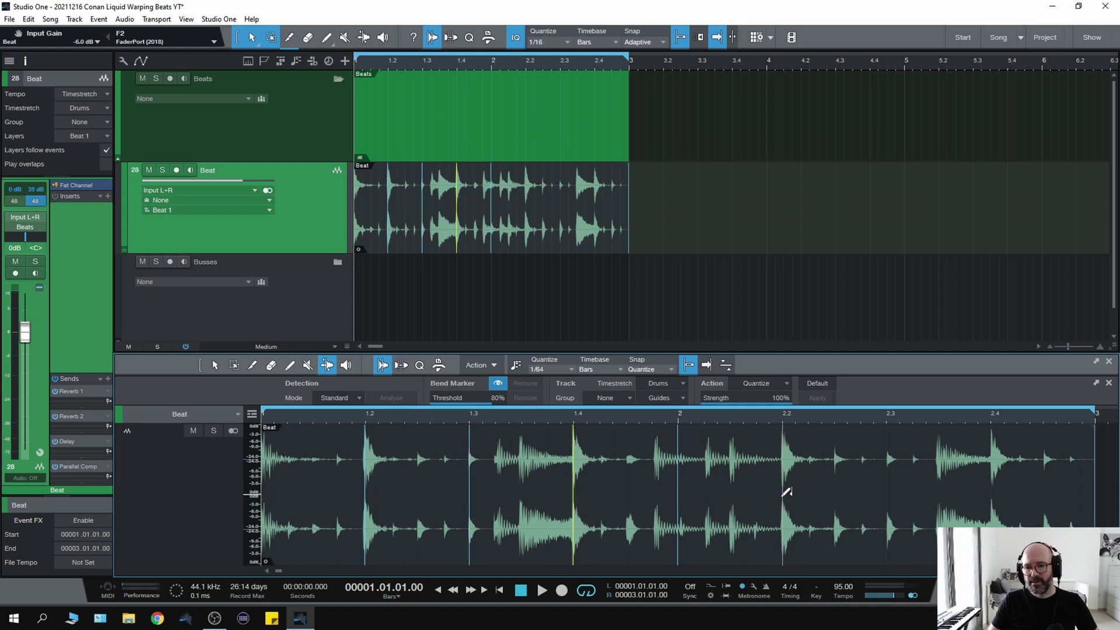
{"action": "left_click", "coordinate": [886, 498]}
{"action": "left_click", "coordinate": [990, 495]}
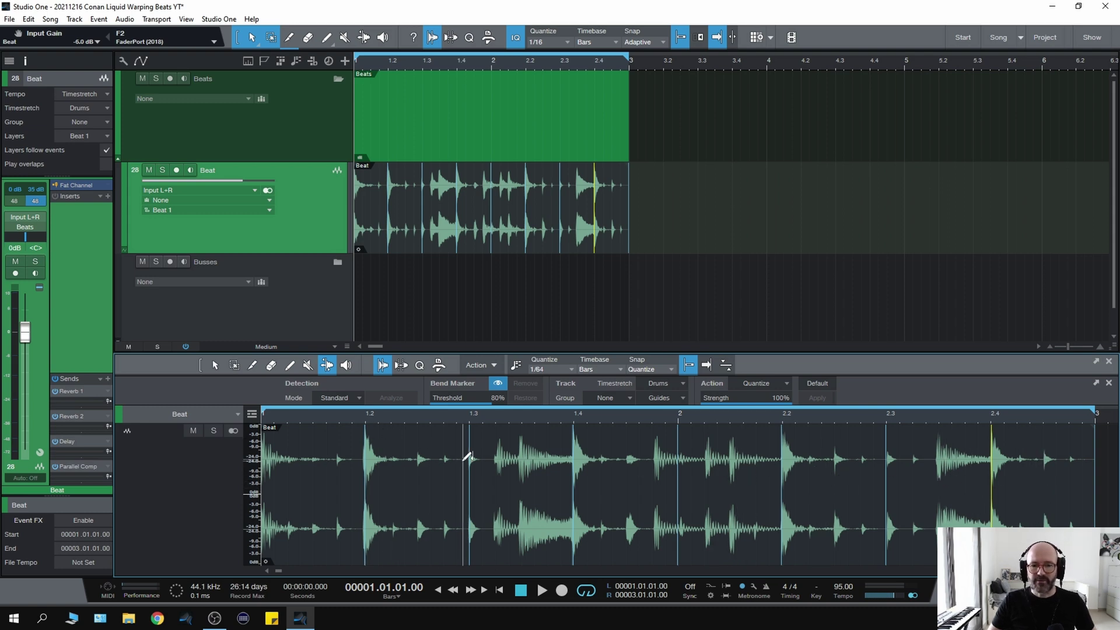
{"action": "key", "text": "space"}
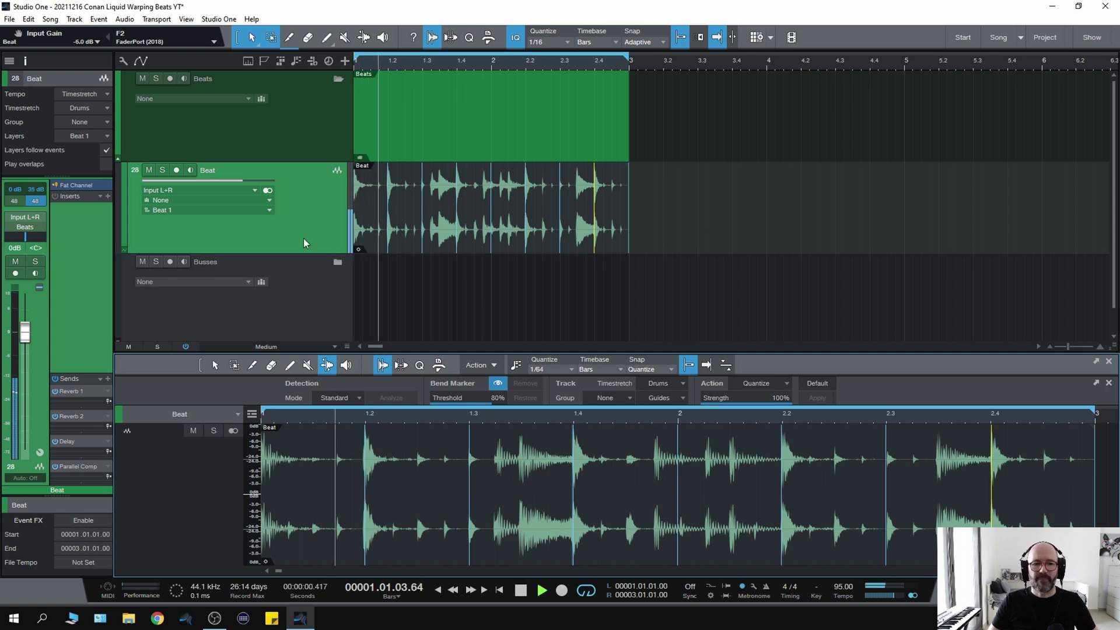
{"action": "key", "text": "space"}
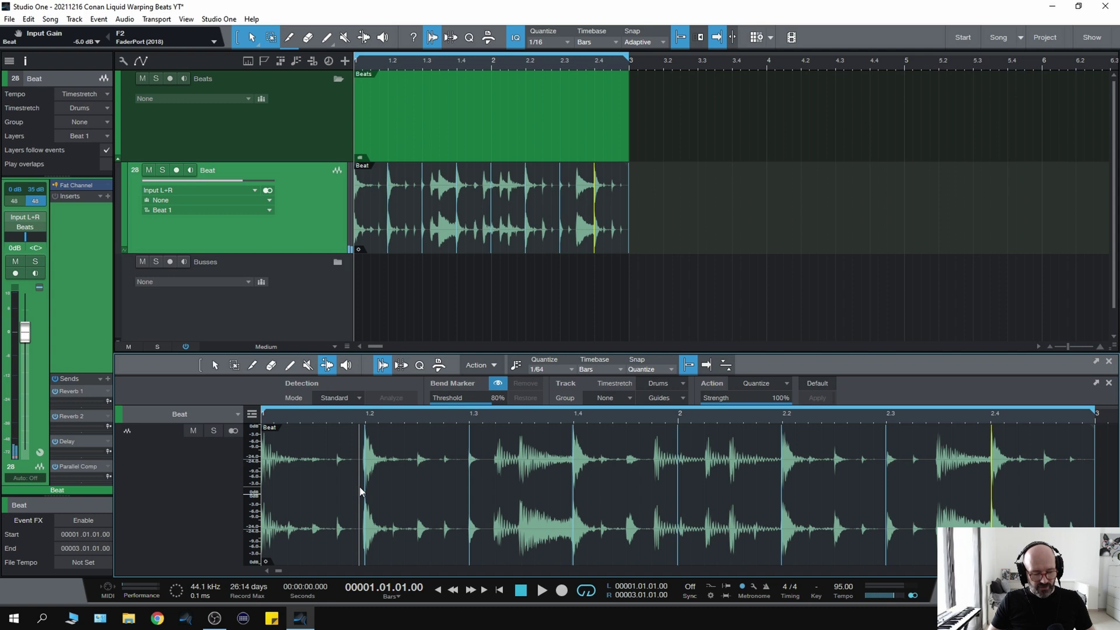
{"action": "scroll", "coordinate": [360, 487], "scroll_direction": "up", "scroll_amount": 2}
{"action": "scroll", "coordinate": [360, 482], "scroll_direction": "up", "scroll_amount": 2}
{"action": "scroll", "coordinate": [367, 478], "scroll_direction": "down", "scroll_amount": 5}
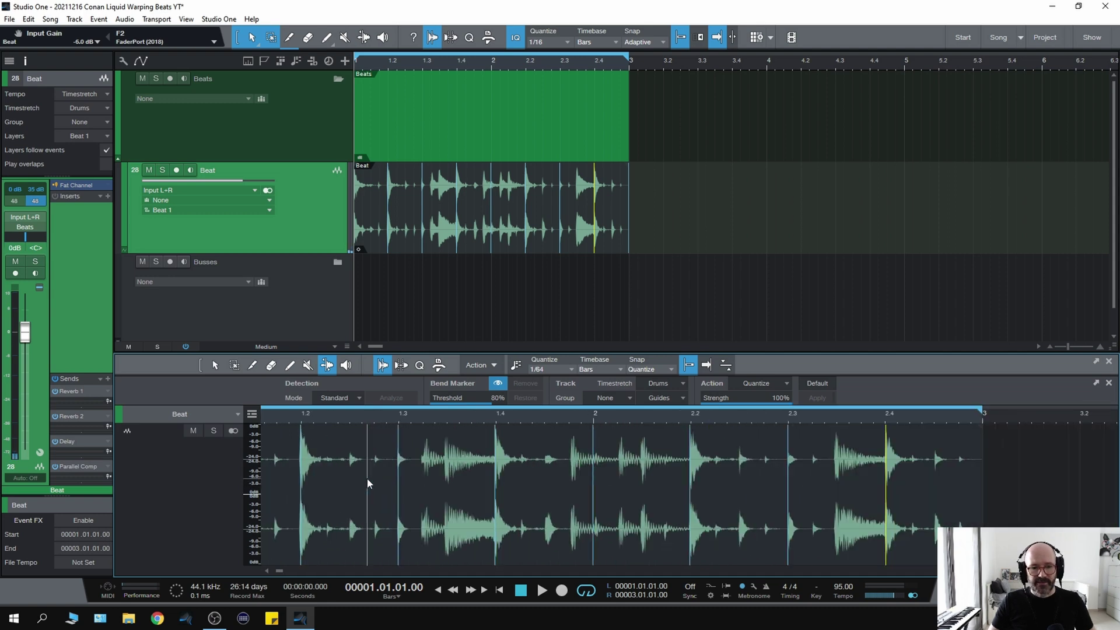
{"action": "scroll", "coordinate": [303, 476], "scroll_direction": "up", "scroll_amount": 2}
{"action": "scroll", "coordinate": [303, 476], "scroll_direction": "down", "scroll_amount": 5}
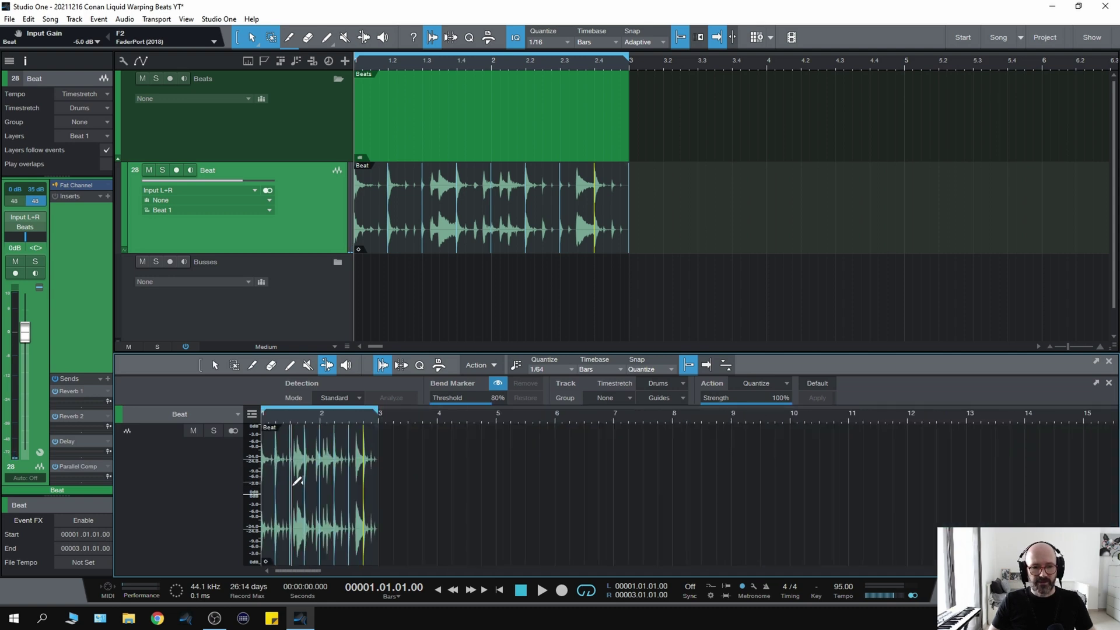
{"action": "scroll", "coordinate": [302, 477], "scroll_direction": "up", "scroll_amount": 3}
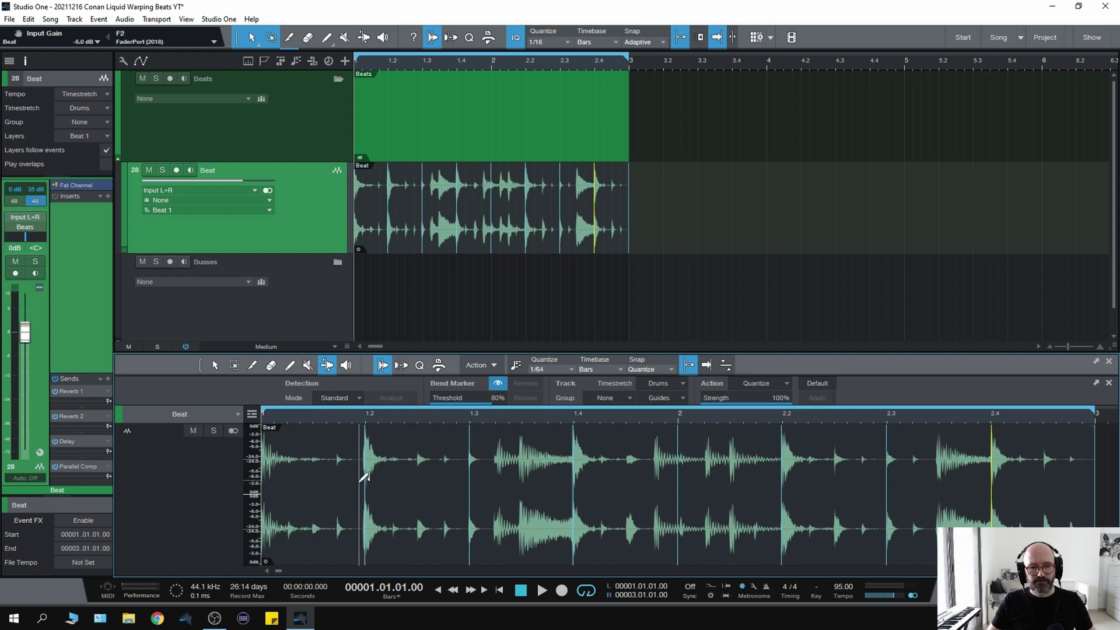
{"action": "scroll", "coordinate": [360, 479], "scroll_direction": "up", "scroll_amount": 2}
{"action": "scroll", "coordinate": [369, 463], "scroll_direction": "up", "scroll_amount": 2}
{"action": "scroll", "coordinate": [374, 463], "scroll_direction": "up", "scroll_amount": 2}
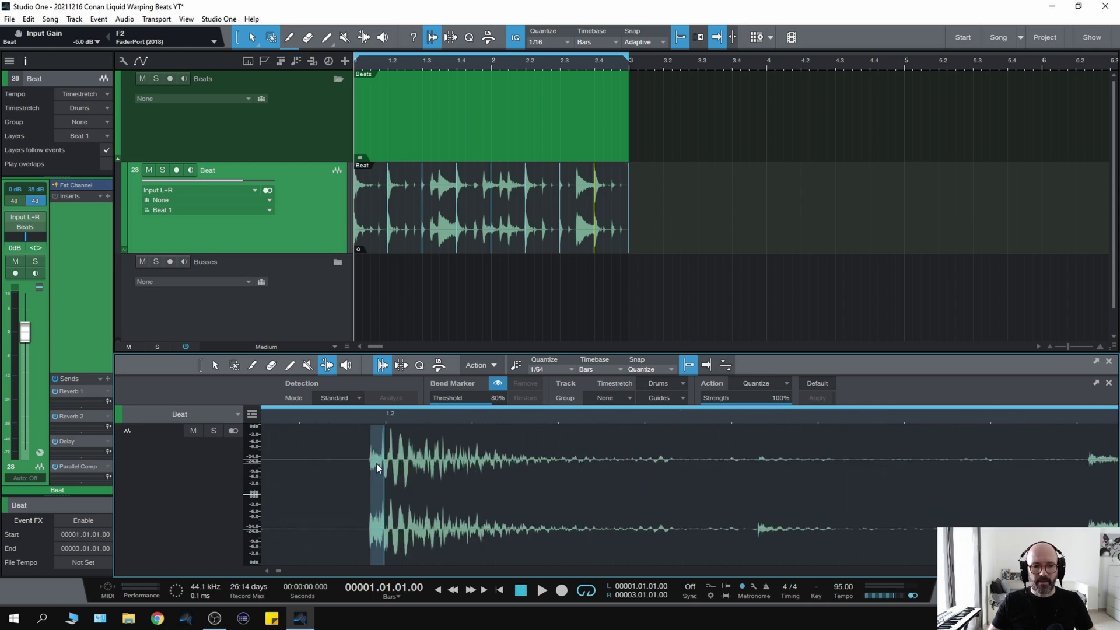
{"action": "scroll", "coordinate": [376, 463], "scroll_direction": "up", "scroll_amount": 1}
{"action": "scroll", "coordinate": [384, 467], "scroll_direction": "up", "scroll_amount": 1}
{"action": "scroll", "coordinate": [385, 468], "scroll_direction": "up", "scroll_amount": 2}
{"action": "scroll", "coordinate": [388, 467], "scroll_direction": "up", "scroll_amount": 1}
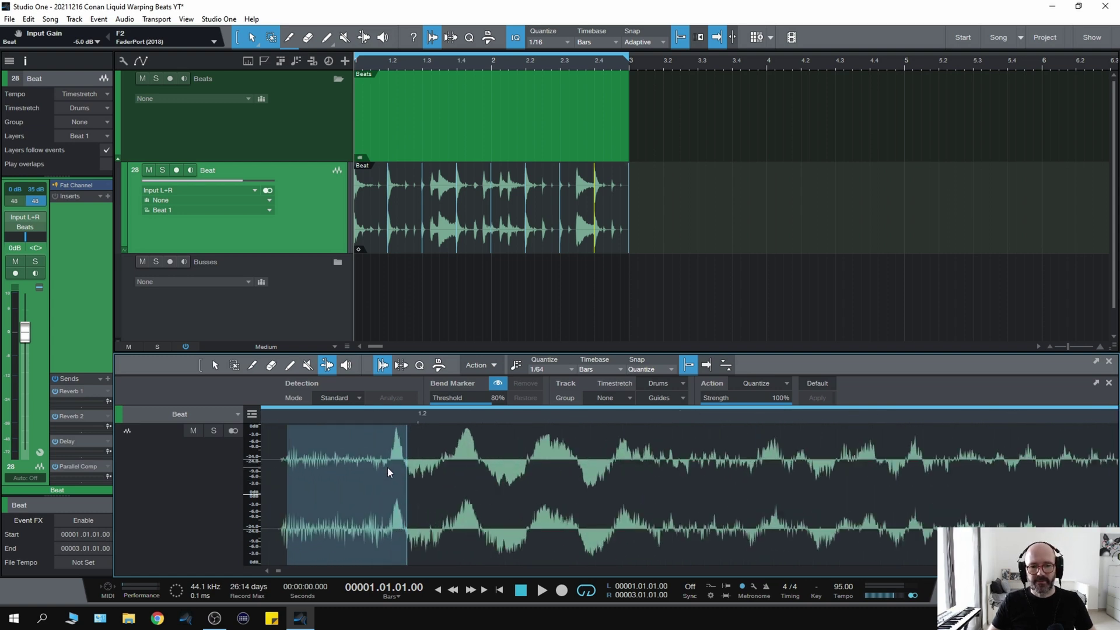
{"action": "scroll", "coordinate": [388, 468], "scroll_direction": "up", "scroll_amount": 1}
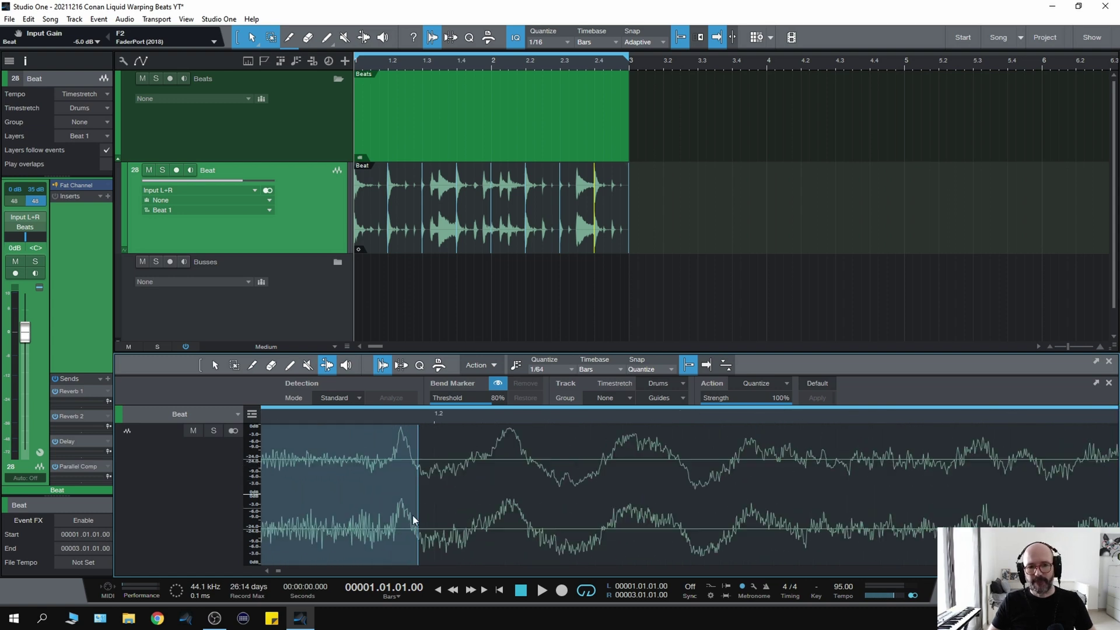
- Nudge the bend marker near bar 1.2 until it sits right on the drum hit's onset
{"action": "left_click", "coordinate": [417, 485]}
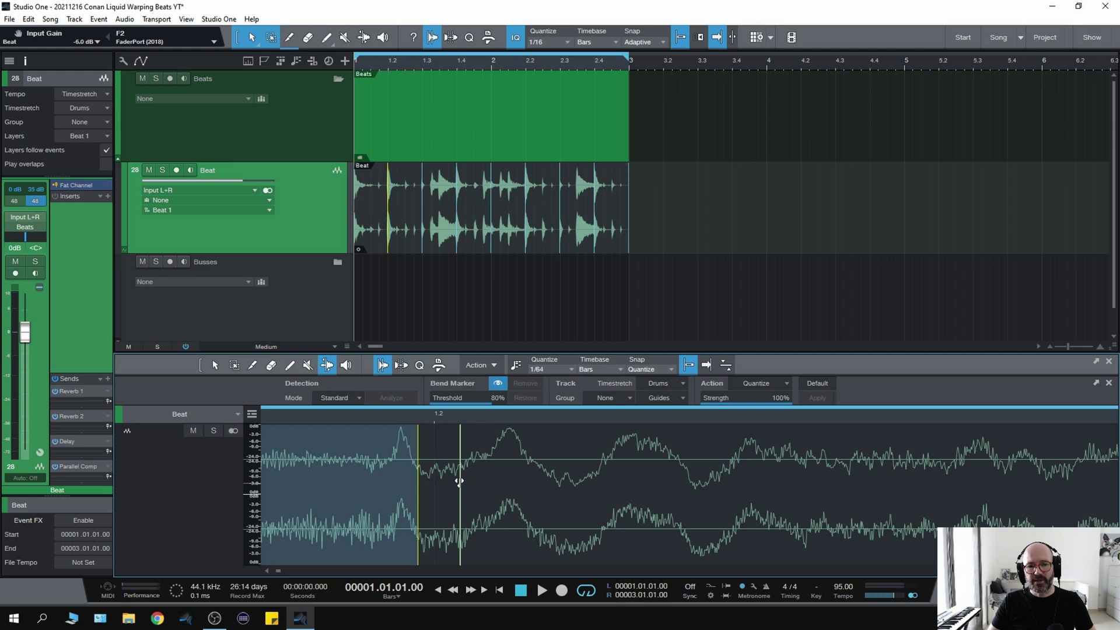
{"action": "left_click", "coordinate": [412, 478]}
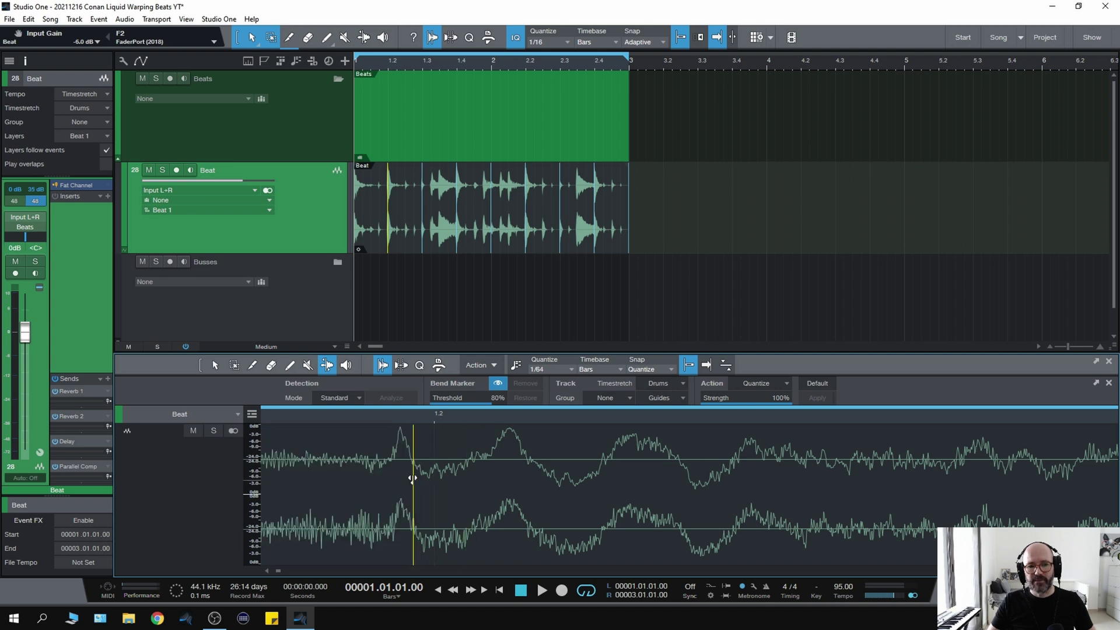
{"action": "scroll", "coordinate": [412, 481], "scroll_direction": "down", "scroll_amount": 3}
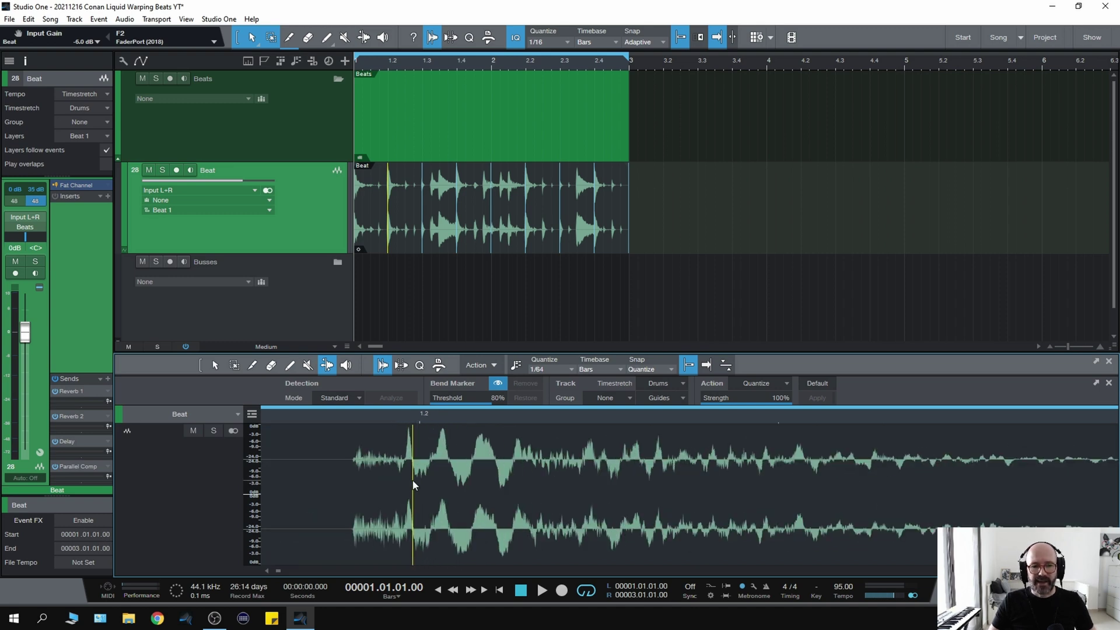
{"action": "scroll", "coordinate": [399, 438], "scroll_direction": "up", "scroll_amount": 2}
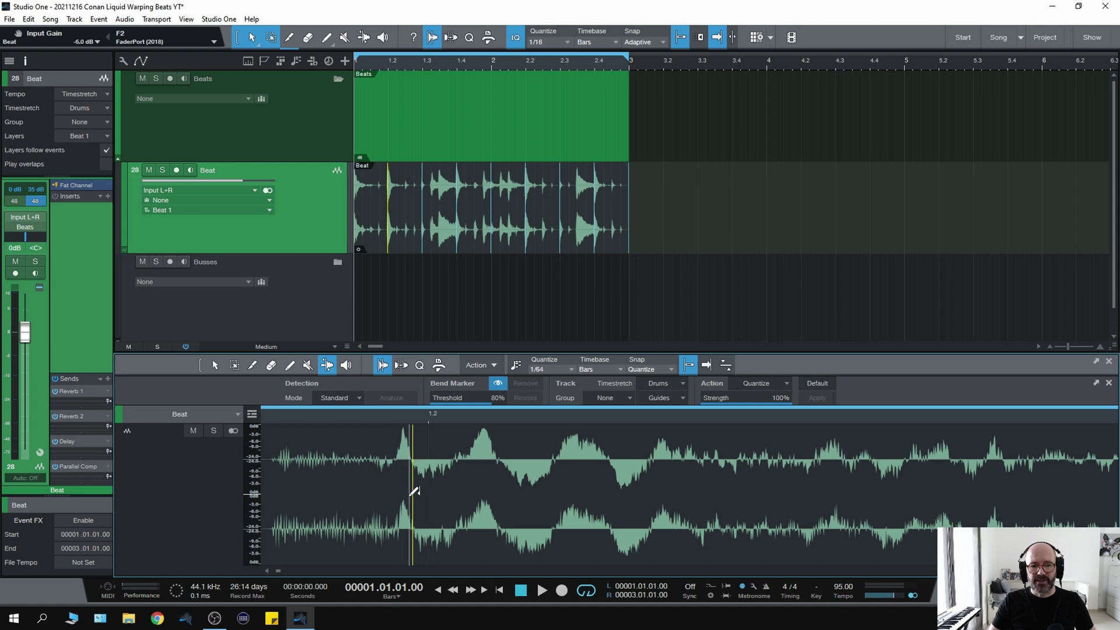
{"action": "scroll", "coordinate": [412, 487], "scroll_direction": "up", "scroll_amount": 1}
{"action": "scroll", "coordinate": [414, 500], "scroll_direction": "up", "scroll_amount": 1}
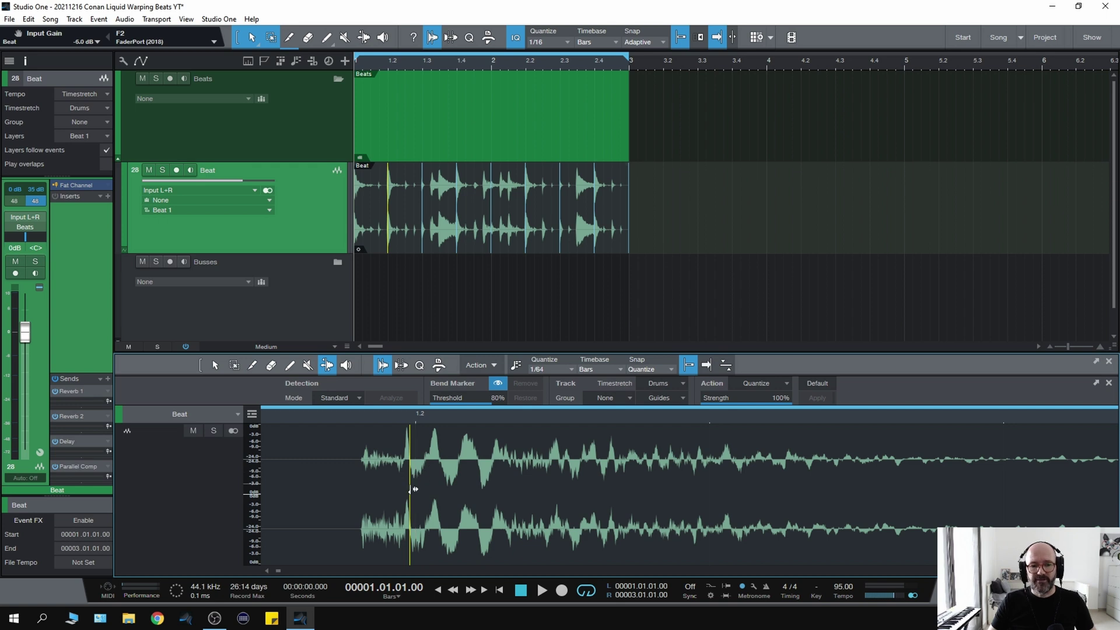
{"action": "left_click_drag", "start_coordinate": [406, 480], "coordinate": [403, 480]}
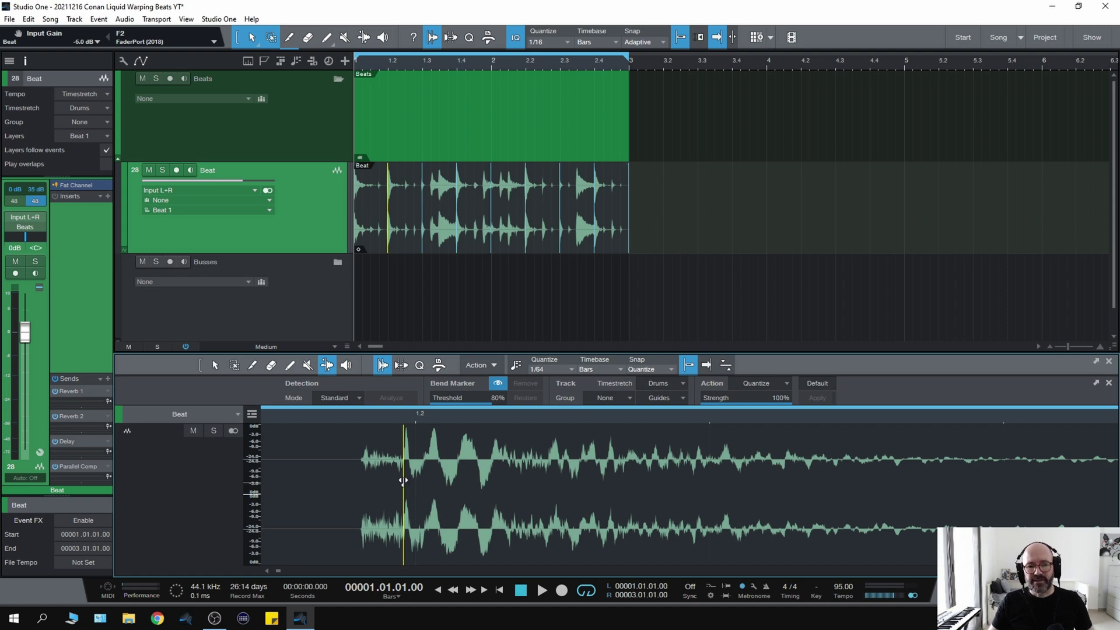
{"action": "scroll", "coordinate": [410, 480], "scroll_direction": "up", "scroll_amount": 5}
{"action": "scroll", "coordinate": [409, 480], "scroll_direction": "up", "scroll_amount": 3}
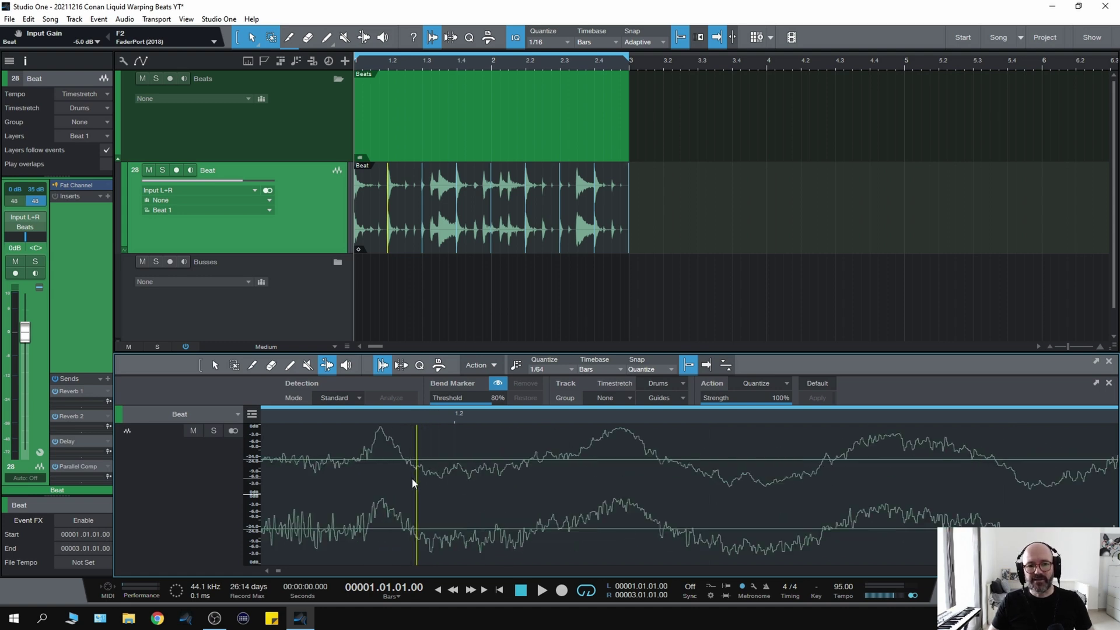
{"action": "left_click_drag", "start_coordinate": [415, 479], "coordinate": [402, 479]}
{"action": "scroll", "coordinate": [405, 487], "scroll_direction": "down", "scroll_amount": 5}
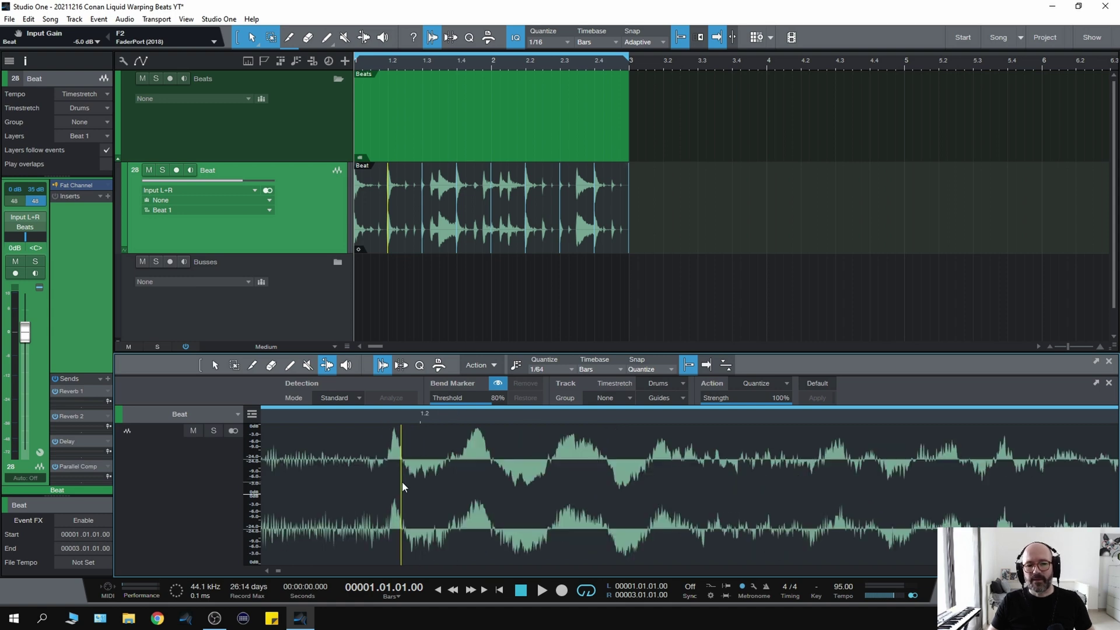
{"action": "scroll", "coordinate": [405, 488], "scroll_direction": "up", "scroll_amount": 3}
{"action": "scroll", "coordinate": [455, 487], "scroll_direction": "up", "scroll_amount": 3}
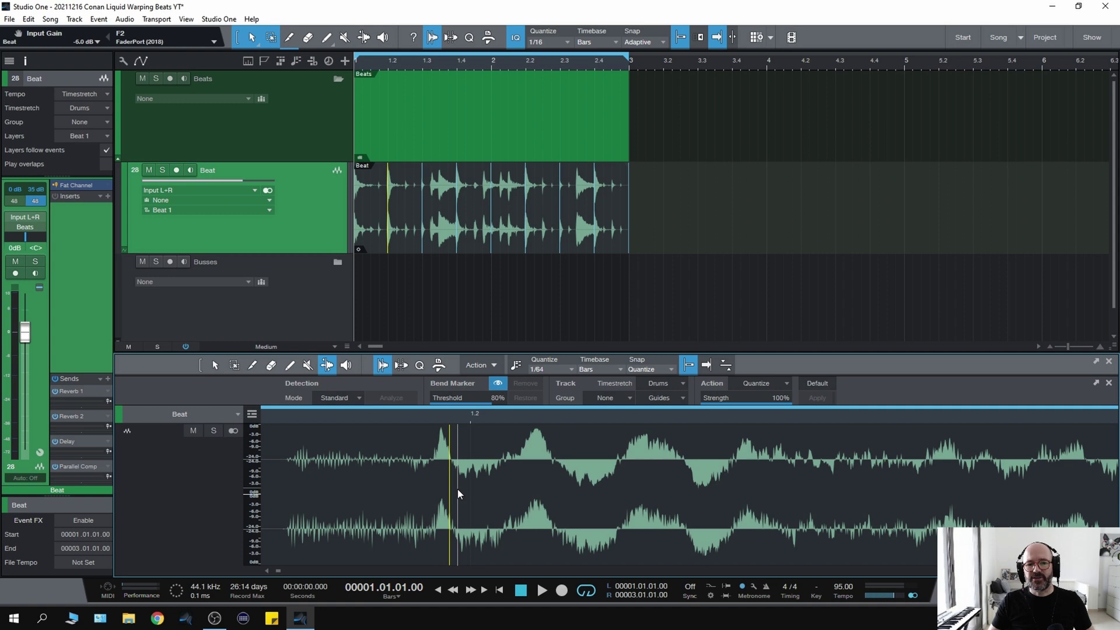
{"action": "scroll", "coordinate": [452, 479], "scroll_direction": "down", "scroll_amount": 1}
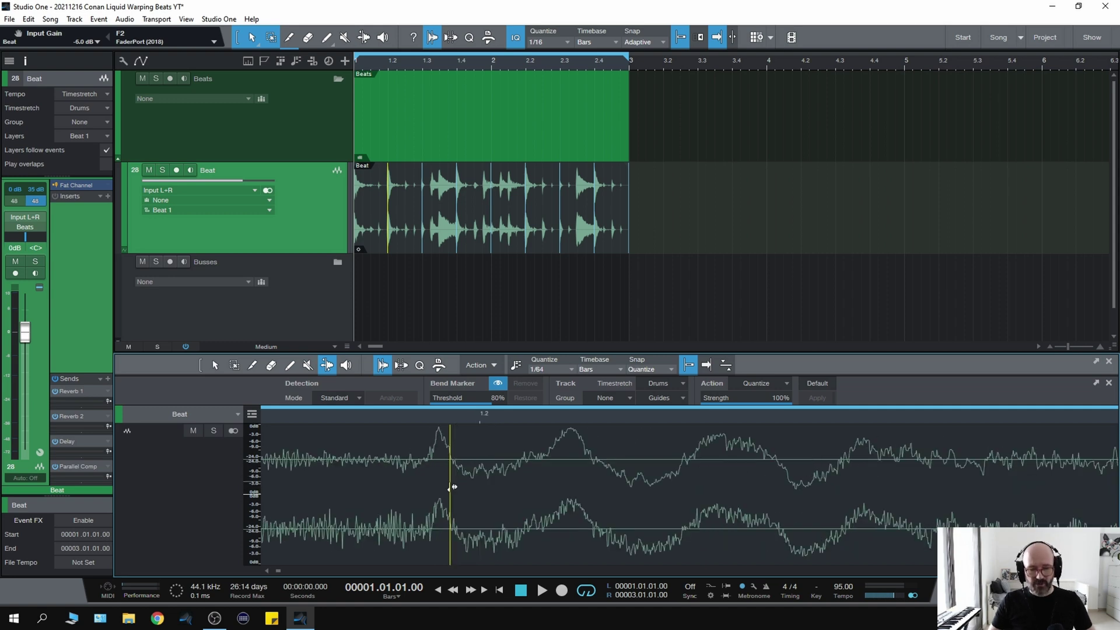
{"action": "left_click_drag", "start_coordinate": [453, 487], "coordinate": [476, 480]}
{"action": "scroll", "coordinate": [470, 484], "scroll_direction": "down", "scroll_amount": 3}
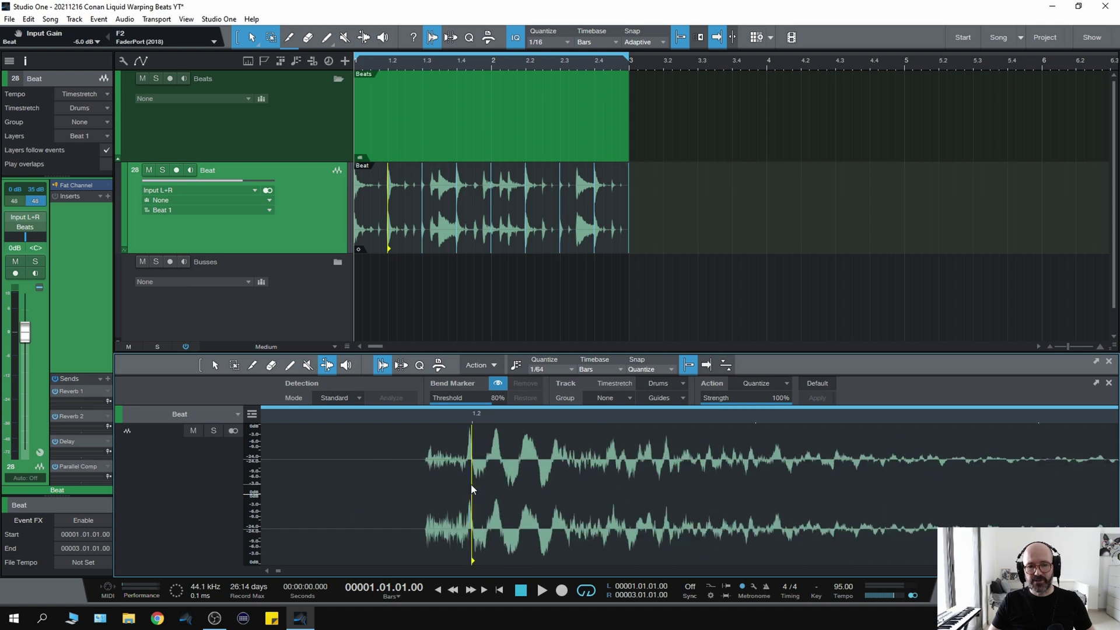
{"action": "scroll", "coordinate": [471, 484], "scroll_direction": "down", "scroll_amount": 2}
{"action": "scroll", "coordinate": [471, 484], "scroll_direction": "down", "scroll_amount": 2}
{"action": "scroll", "coordinate": [470, 483], "scroll_direction": "down", "scroll_amount": 1}
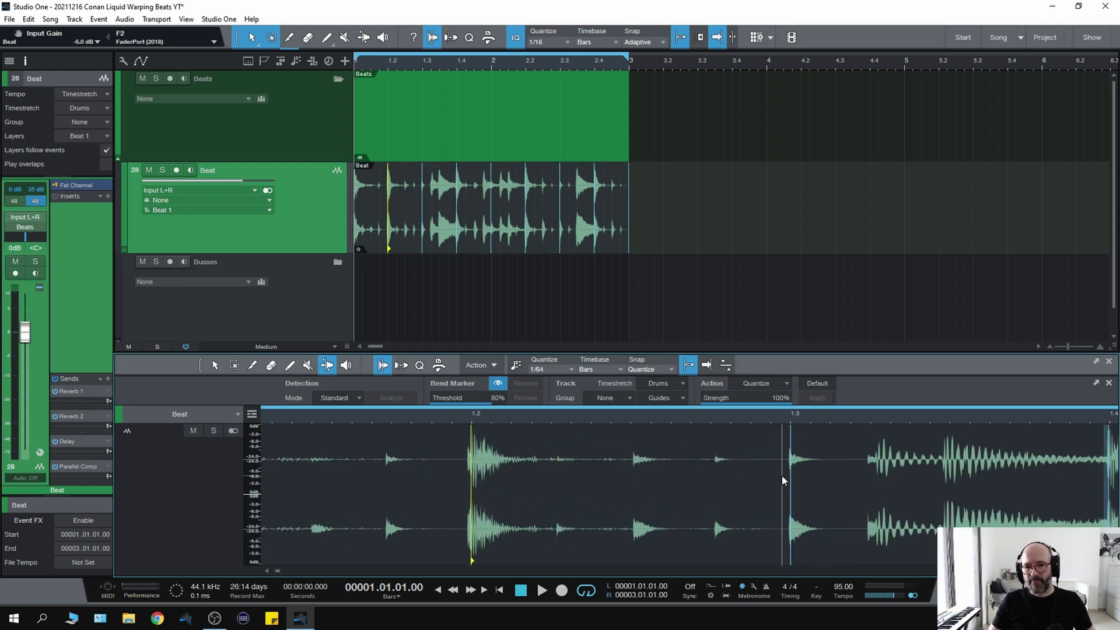
{"action": "scroll", "coordinate": [769, 477], "scroll_direction": "up", "scroll_amount": 2}
{"action": "scroll", "coordinate": [768, 476], "scroll_direction": "up", "scroll_amount": 1}
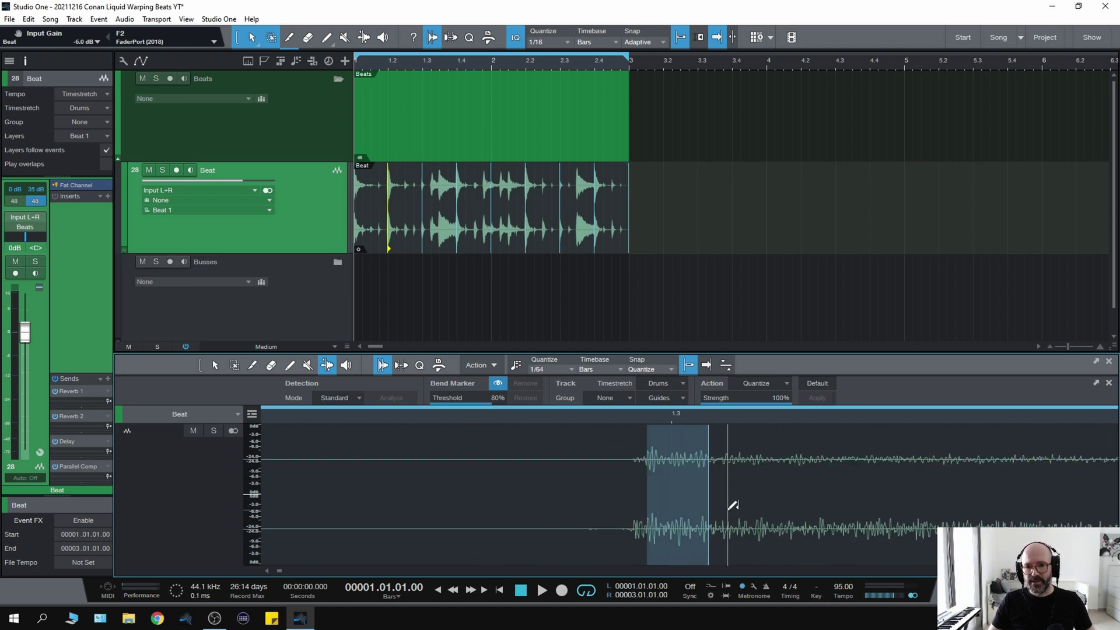
- Add bend markers on the hits at bars 1.3 and 1.4, then deselect
{"action": "left_click", "coordinate": [664, 506]}
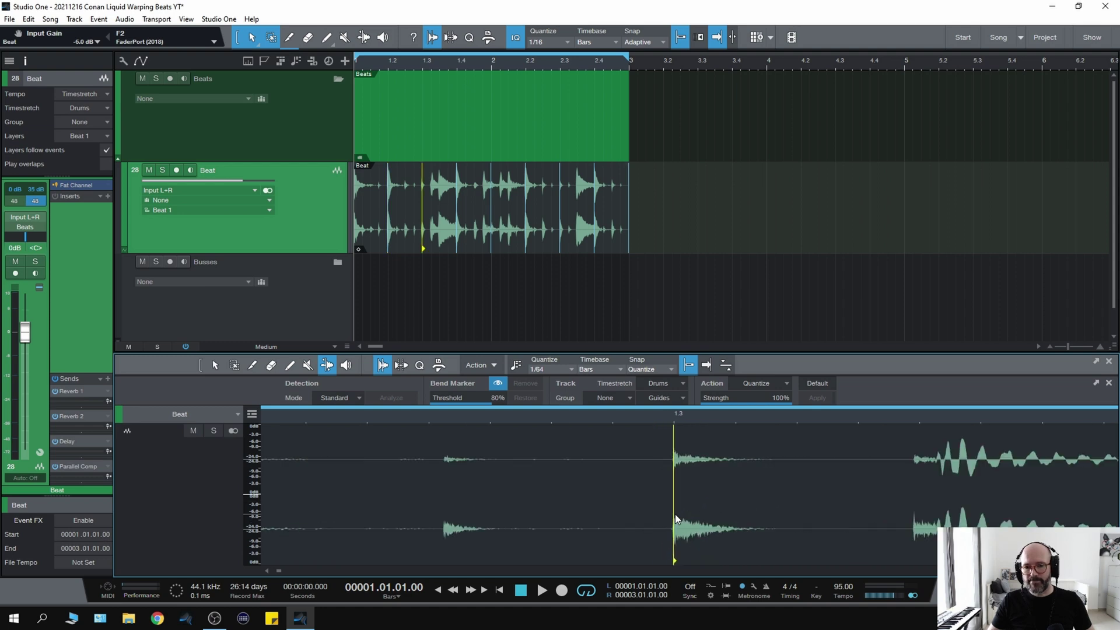
{"action": "scroll", "coordinate": [986, 494], "scroll_direction": "up", "scroll_amount": 2}
{"action": "scroll", "coordinate": [1029, 482], "scroll_direction": "up", "scroll_amount": 2}
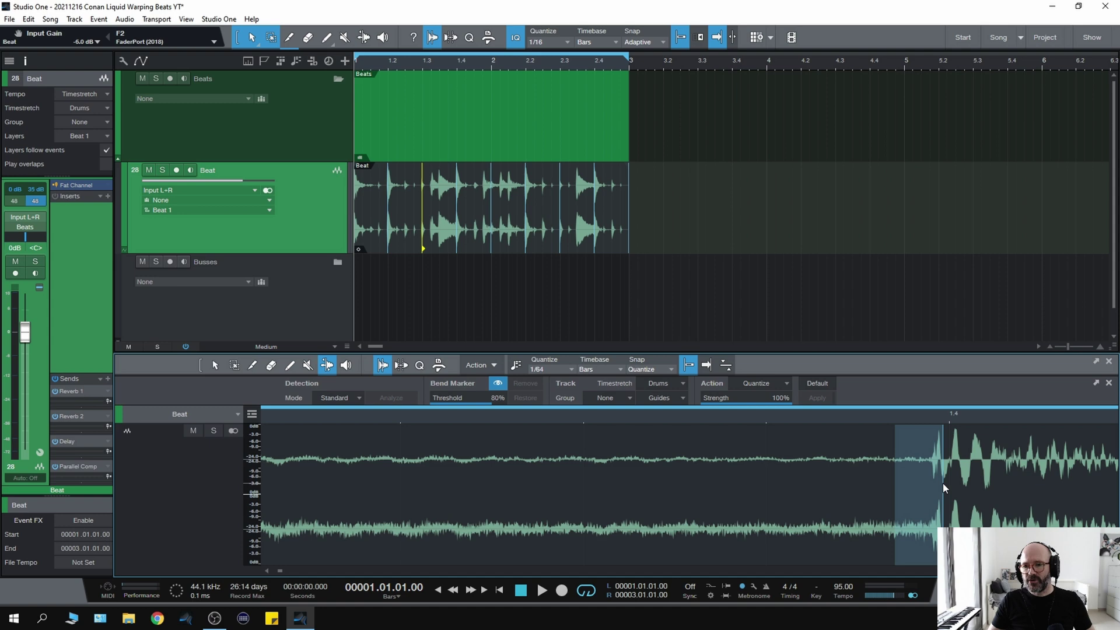
{"action": "scroll", "coordinate": [942, 484], "scroll_direction": "up", "scroll_amount": 2}
{"action": "left_click", "coordinate": [939, 488]}
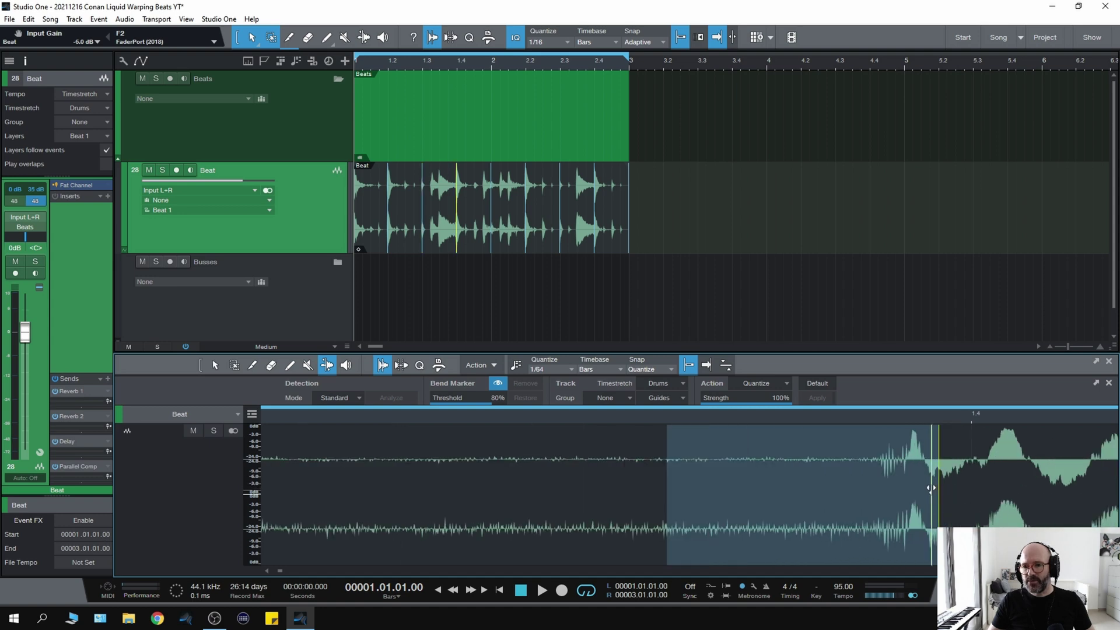
{"action": "scroll", "coordinate": [944, 495], "scroll_direction": "down", "scroll_amount": 2}
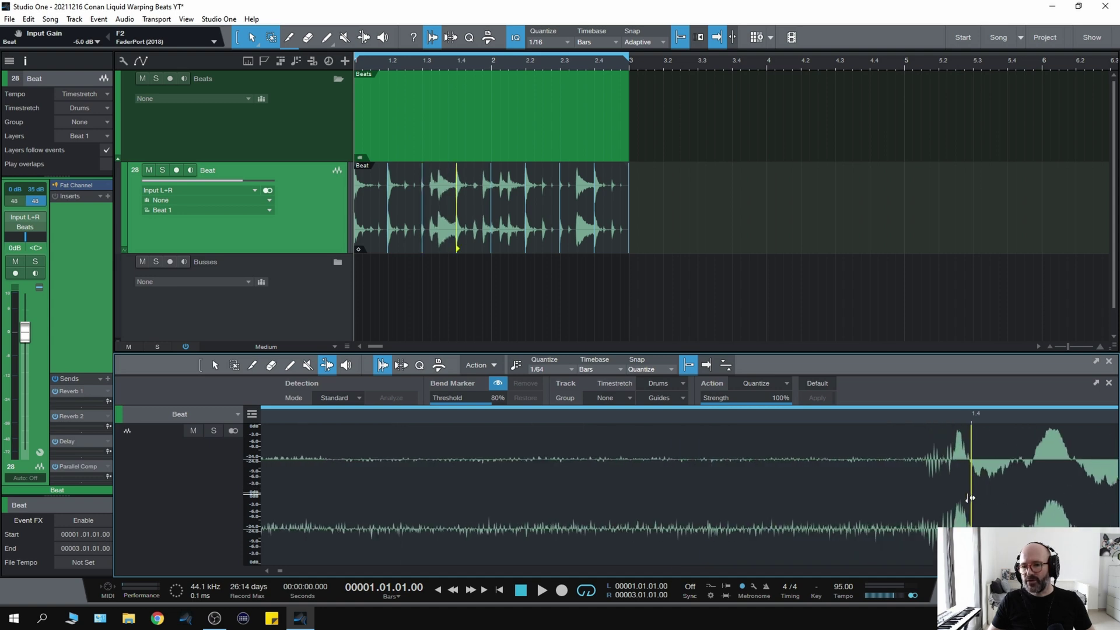
{"action": "scroll", "coordinate": [971, 499], "scroll_direction": "down", "scroll_amount": 2}
{"action": "scroll", "coordinate": [969, 500], "scroll_direction": "down", "scroll_amount": 1}
{"action": "scroll", "coordinate": [963, 503], "scroll_direction": "right", "scroll_amount": 2}
{"action": "scroll", "coordinate": [949, 515], "scroll_direction": "right", "scroll_amount": 2}
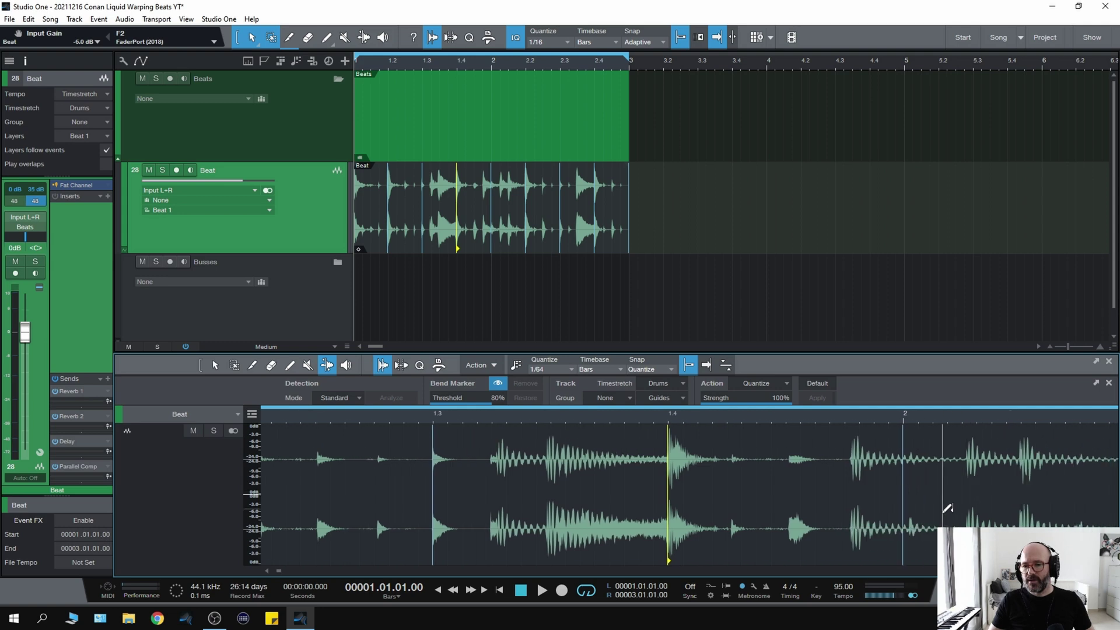
{"action": "scroll", "coordinate": [946, 514], "scroll_direction": "right", "scroll_amount": 2}
{"action": "scroll", "coordinate": [831, 499], "scroll_direction": "right", "scroll_amount": 2}
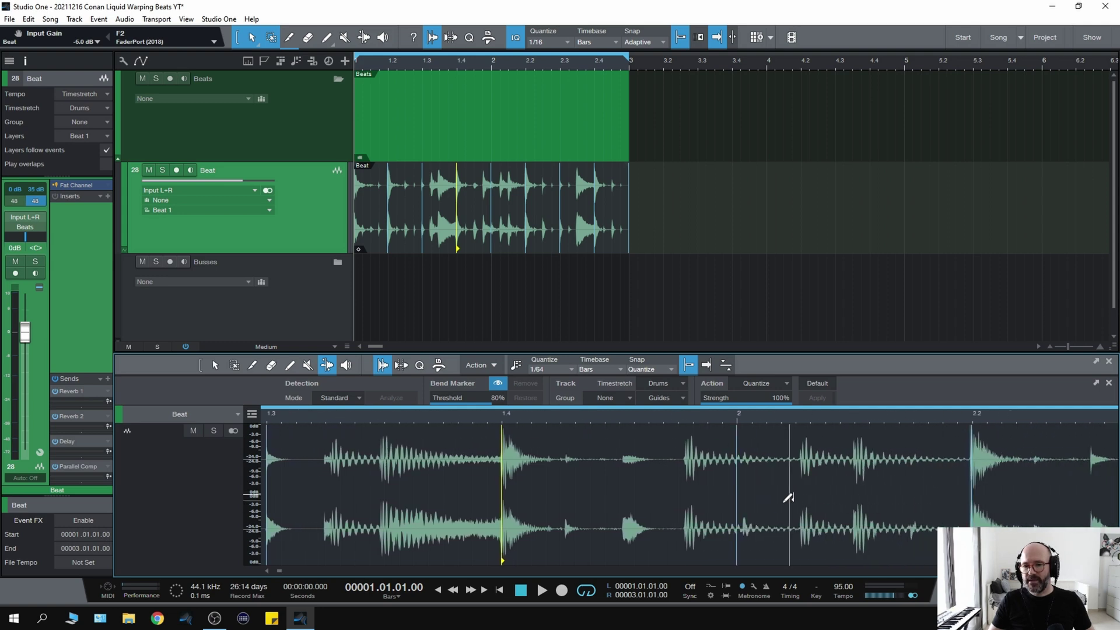
{"action": "left_click", "coordinate": [740, 485]}
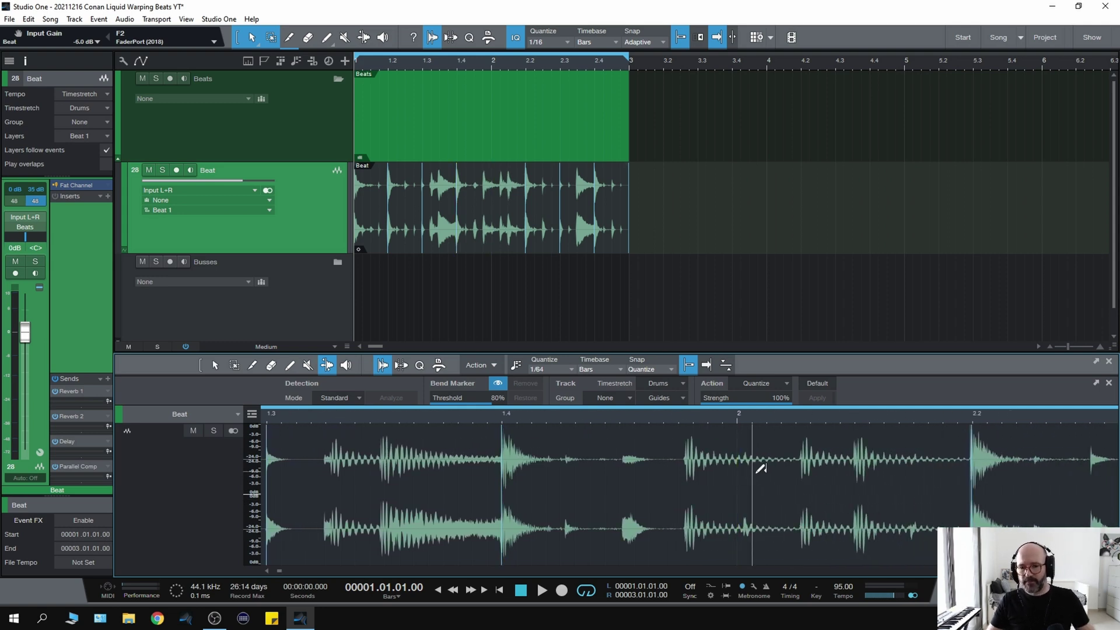
{"action": "scroll", "coordinate": [758, 474], "scroll_direction": "down", "scroll_amount": 2}
{"action": "scroll", "coordinate": [759, 474], "scroll_direction": "down", "scroll_amount": 2}
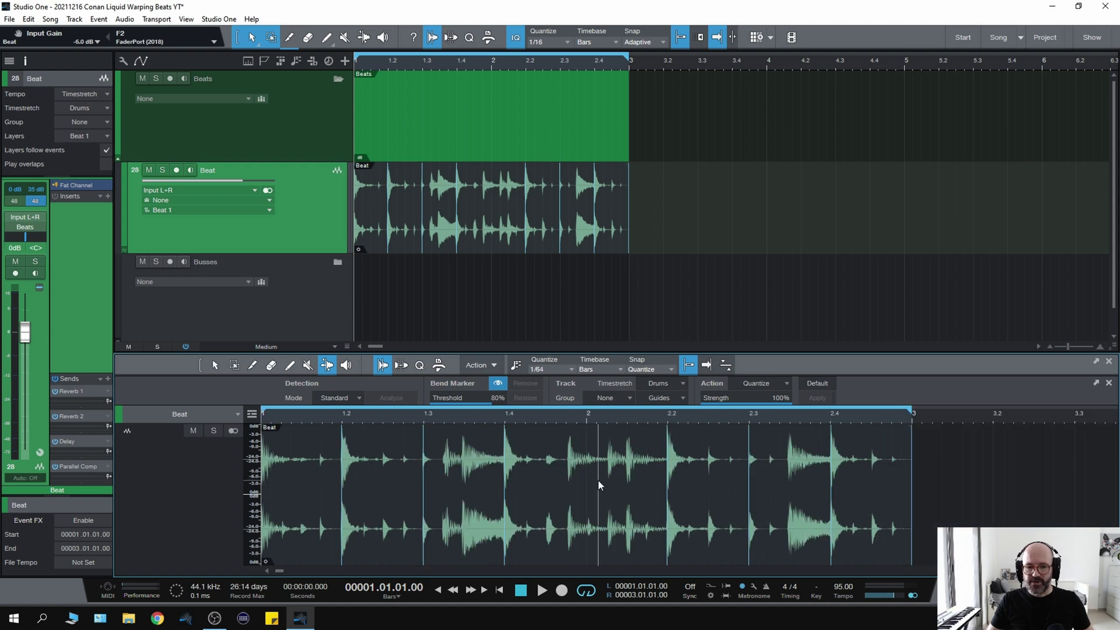
{"action": "scroll", "coordinate": [597, 480], "scroll_direction": "up", "scroll_amount": 2}
- Add a bend marker on the hit near bar 2.2 and pull it slightly earlier
{"action": "key", "text": "space"}
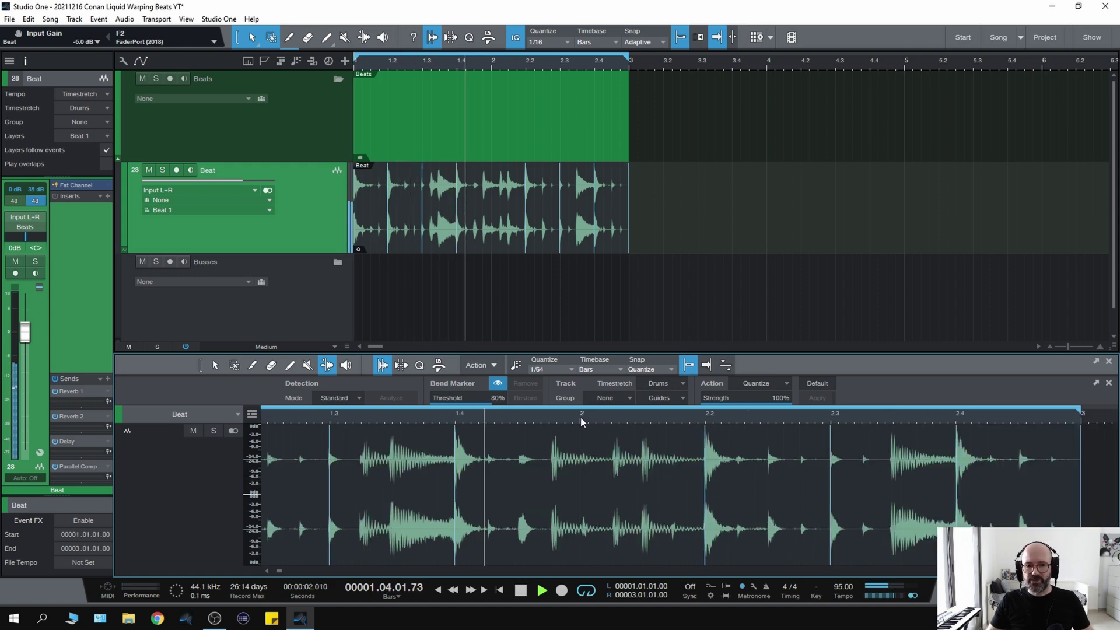
{"action": "left_click", "coordinate": [557, 475]}
{"action": "key", "text": "space"}
{"action": "left_click_drag", "start_coordinate": [563, 472], "coordinate": [553, 449]}
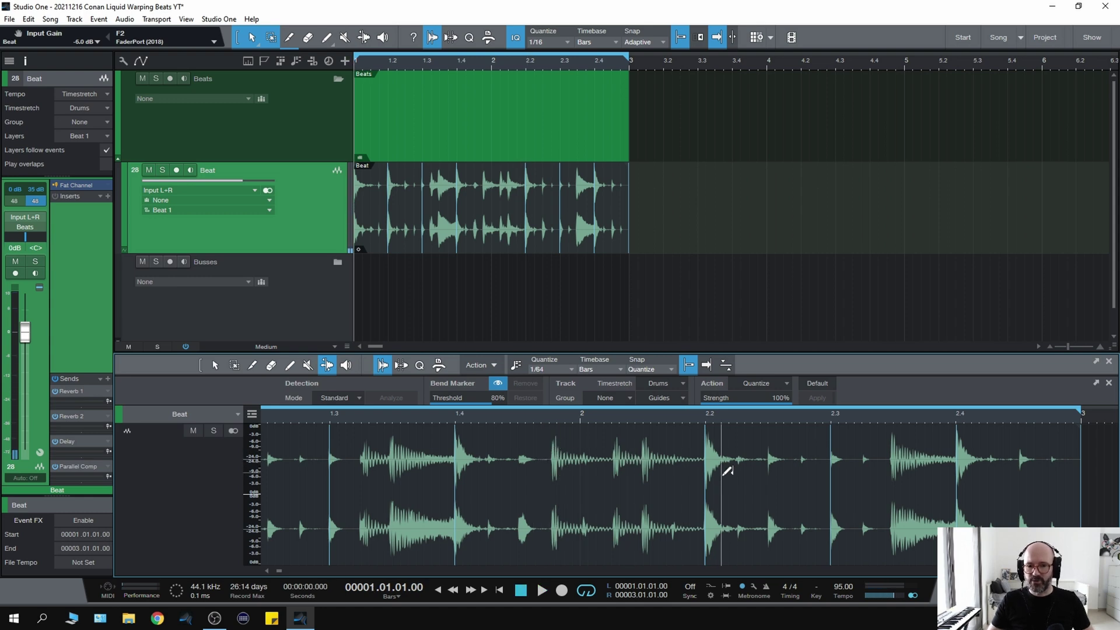
{"action": "scroll", "coordinate": [714, 475], "scroll_direction": "up", "scroll_amount": 2}
{"action": "scroll", "coordinate": [714, 477], "scroll_direction": "up", "scroll_amount": 3}
{"action": "scroll", "coordinate": [580, 453], "scroll_direction": "up", "scroll_amount": 3}
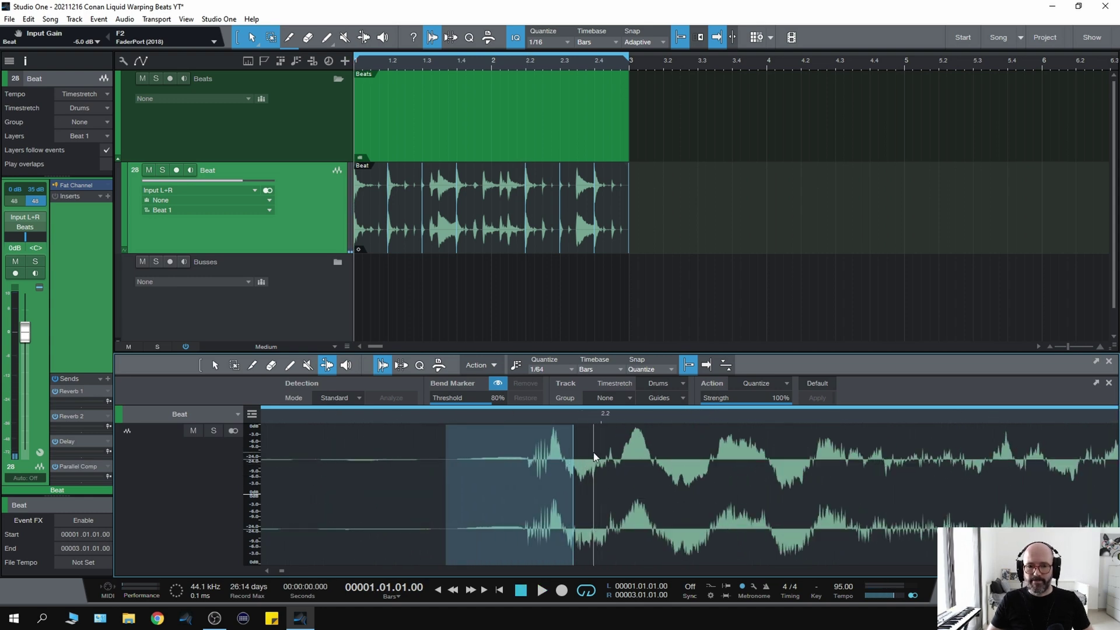
{"action": "left_click", "coordinate": [572, 485]}
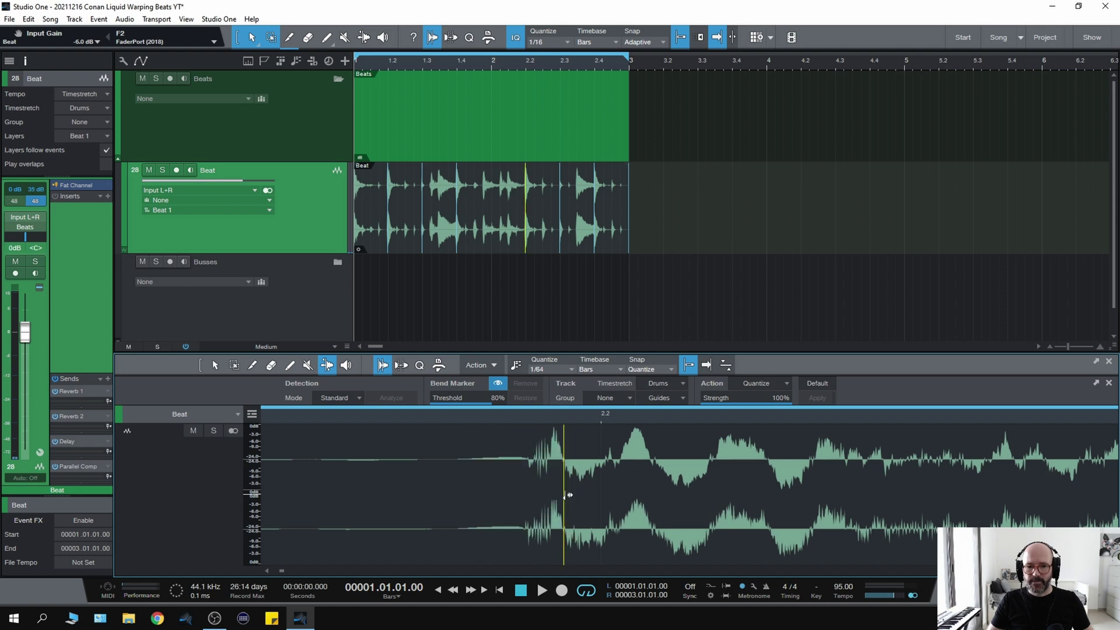
{"action": "scroll", "coordinate": [565, 491], "scroll_direction": "down", "scroll_amount": 2}
{"action": "scroll", "coordinate": [597, 495], "scroll_direction": "down", "scroll_amount": 3}
{"action": "scroll", "coordinate": [700, 496], "scroll_direction": "up", "scroll_amount": 3}
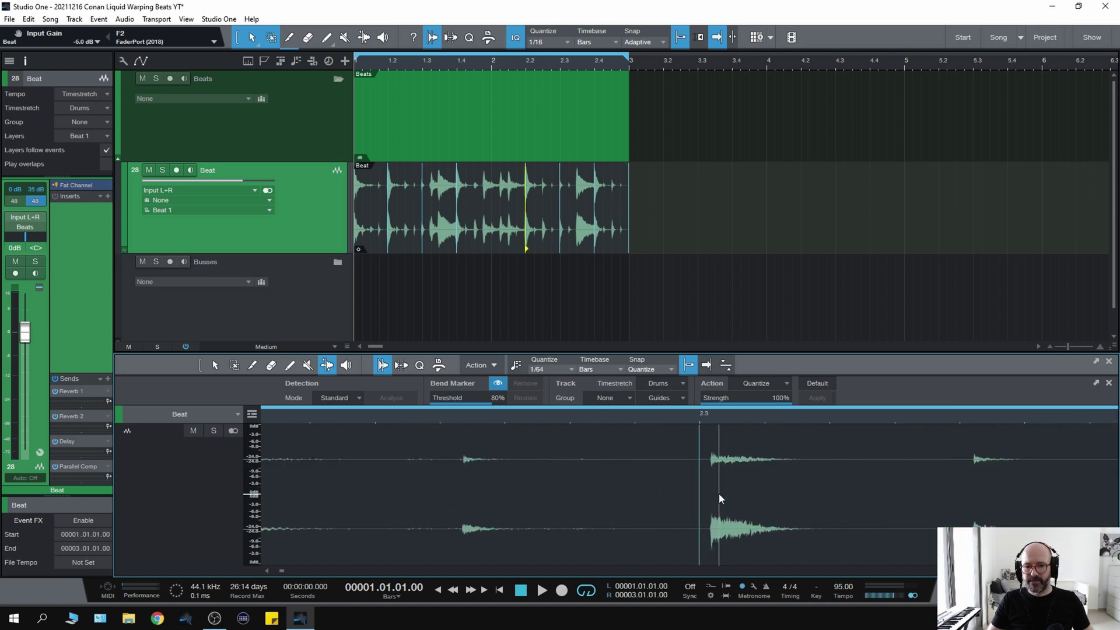
{"action": "scroll", "coordinate": [666, 505], "scroll_direction": "up", "scroll_amount": 2}
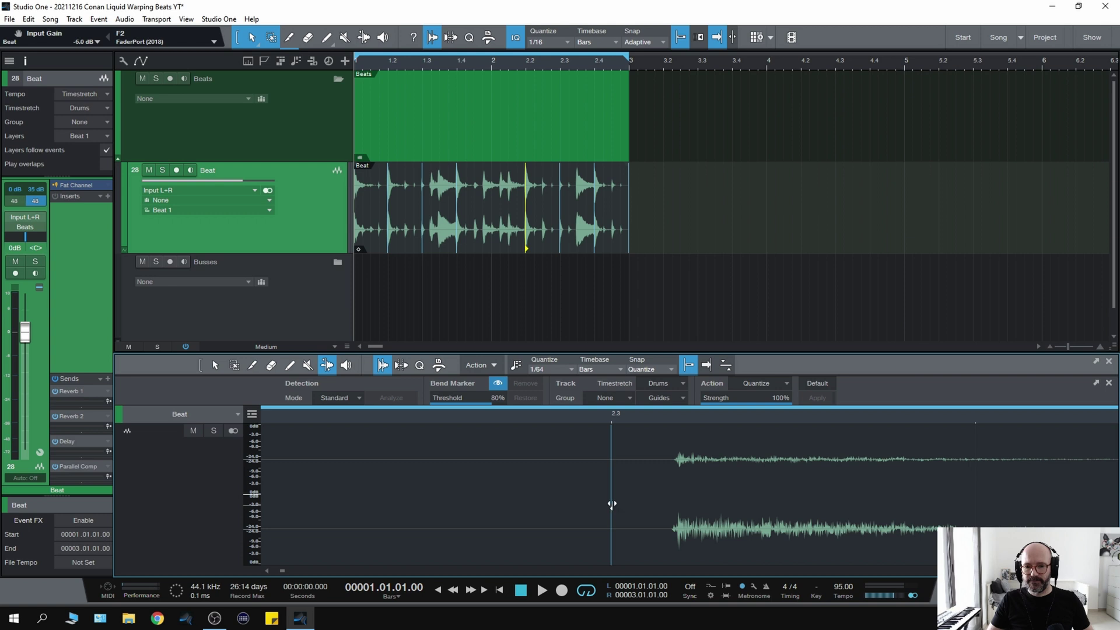
- Align the bend markers at beats 2.3 and 2.4 with their hits and play back the warped loop
{"action": "mouse_move", "coordinate": [611, 504]}
{"action": "left_mouse_down"}
{"action": "mouse_move", "coordinate": [687, 523]}
{"action": "mouse_move", "coordinate": [620, 515]}
{"action": "left_mouse_up"}
{"action": "scroll", "coordinate": [619, 513], "scroll_direction": "down", "scroll_amount": 3}
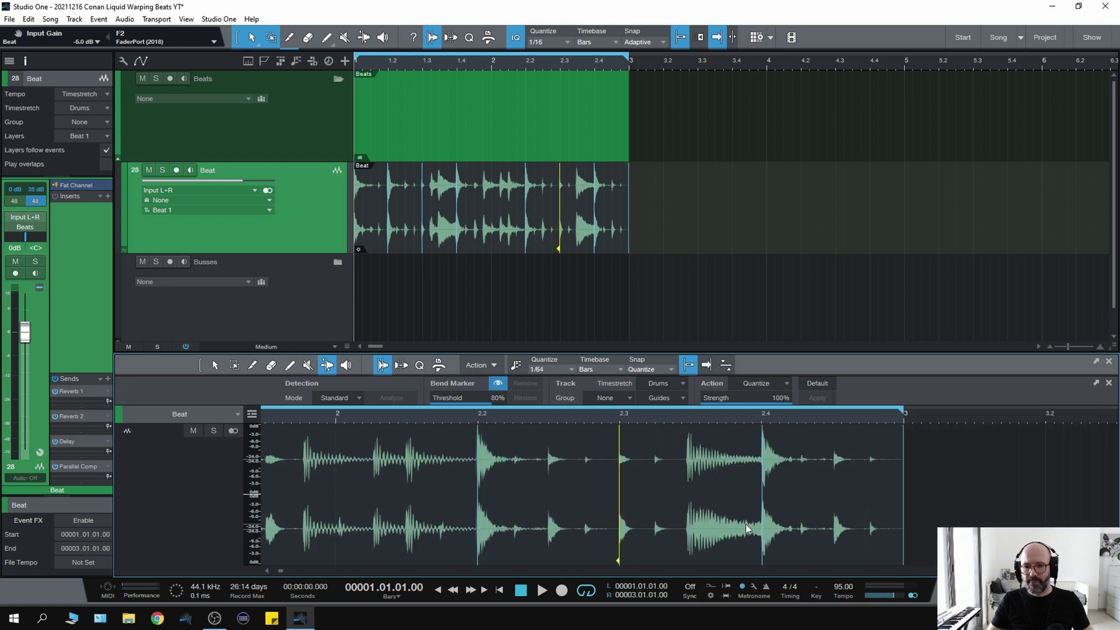
{"action": "scroll", "coordinate": [803, 502], "scroll_direction": "up", "scroll_amount": 3}
{"action": "scroll", "coordinate": [587, 488], "scroll_direction": "up", "scroll_amount": 3}
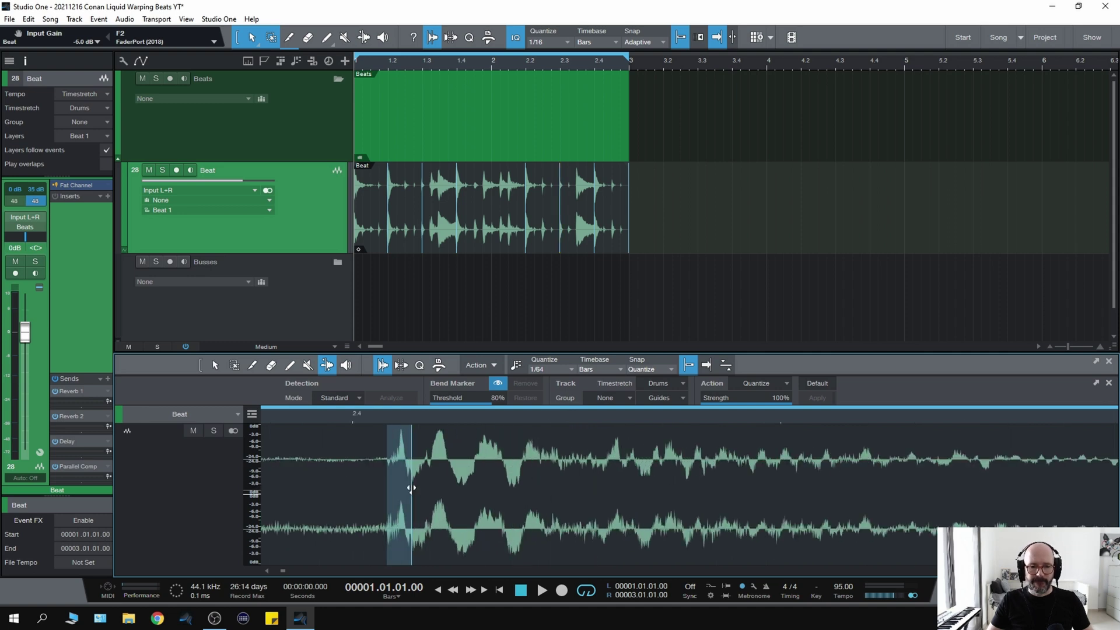
{"action": "left_click_drag", "start_coordinate": [413, 489], "coordinate": [401, 496]}
{"action": "scroll", "coordinate": [358, 499], "scroll_direction": "down", "scroll_amount": 3}
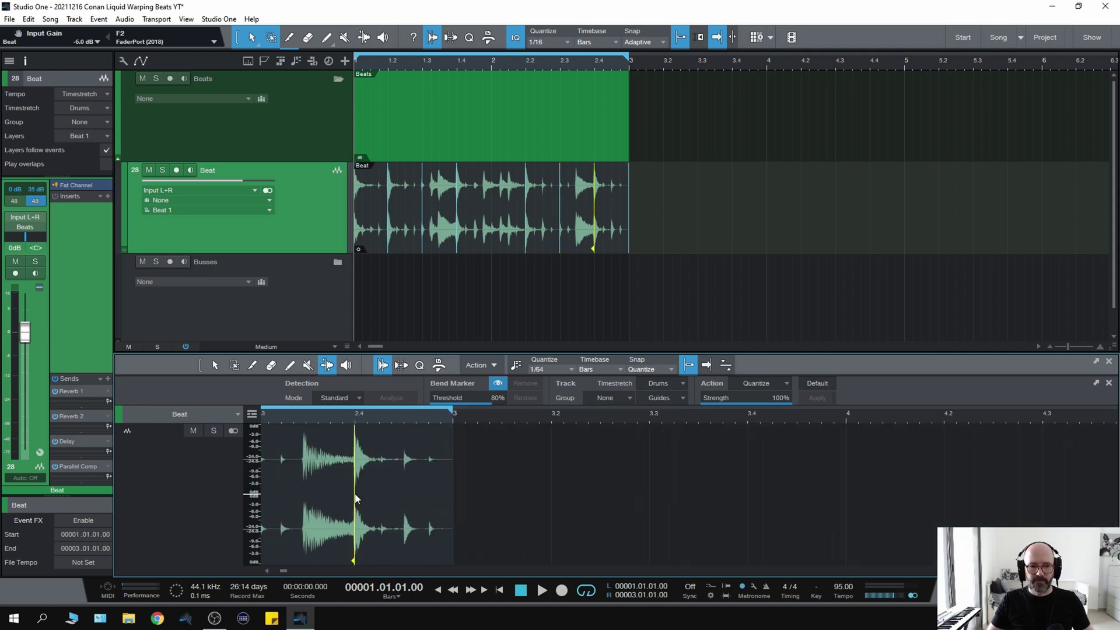
{"action": "scroll", "coordinate": [357, 500], "scroll_direction": "down", "scroll_amount": 1}
{"action": "scroll", "coordinate": [358, 500], "scroll_direction": "up", "scroll_amount": 2}
{"action": "key", "text": "space"}
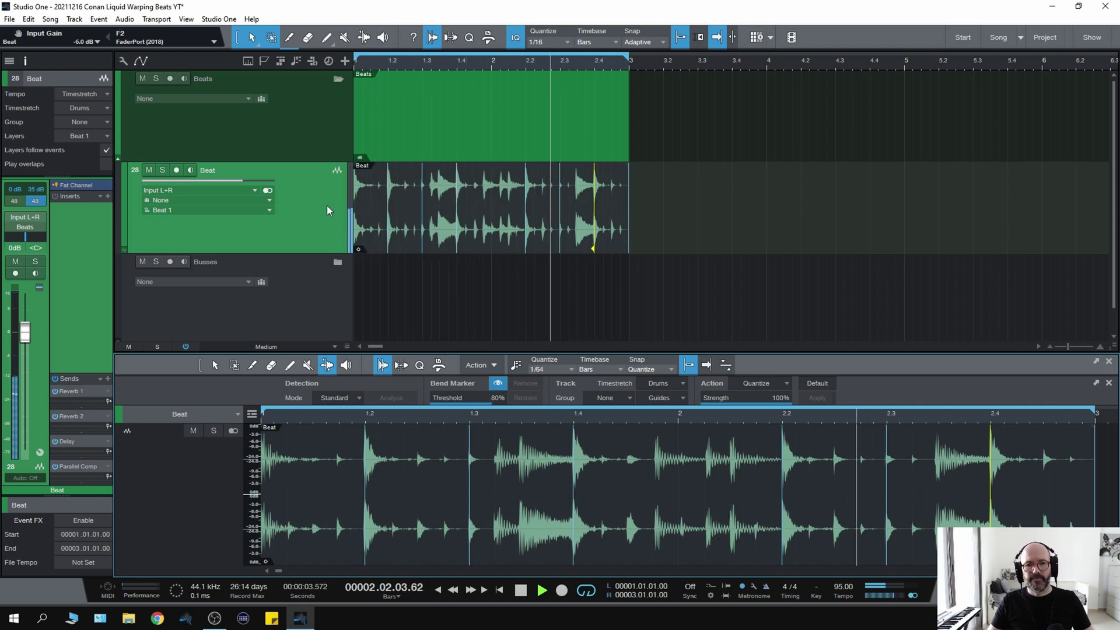
- Stop playback, returning the transport to bar 1
{"action": "key", "text": "space"}
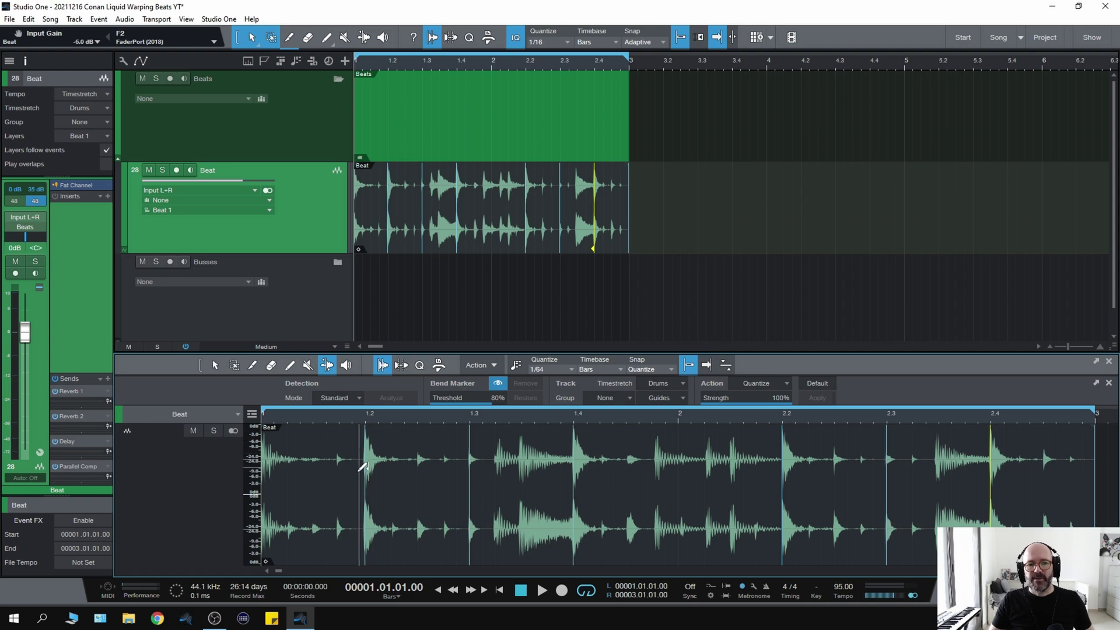
{"action": "scroll", "coordinate": [364, 475], "scroll_direction": "up", "scroll_amount": 3, "text": "ctrl"}
{"action": "scroll", "coordinate": [364, 475], "scroll_direction": "up", "scroll_amount": 2, "text": "ctrl"}
{"action": "scroll", "coordinate": [366, 470], "scroll_direction": "up", "scroll_amount": 2, "text": "ctrl"}
{"action": "scroll", "coordinate": [364, 467], "scroll_direction": "up", "scroll_amount": 2, "text": "ctrl"}
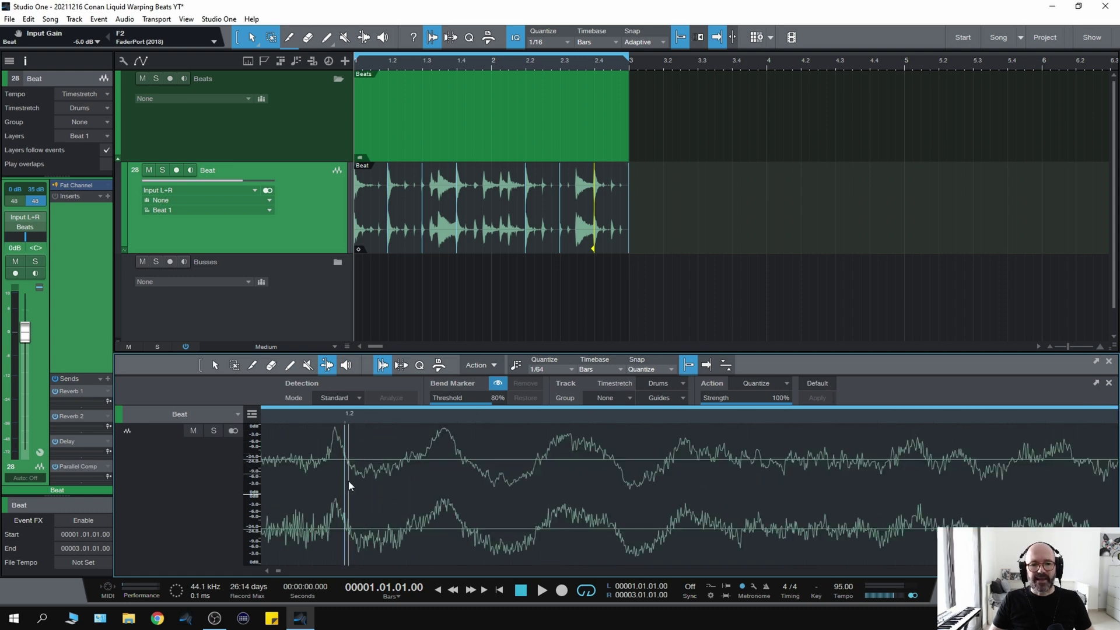
- Nudge the beat 1.2 bend marker onto its hit, audition the loop and deselect
{"action": "left_click_drag", "start_coordinate": [344, 503], "coordinate": [352, 512]}
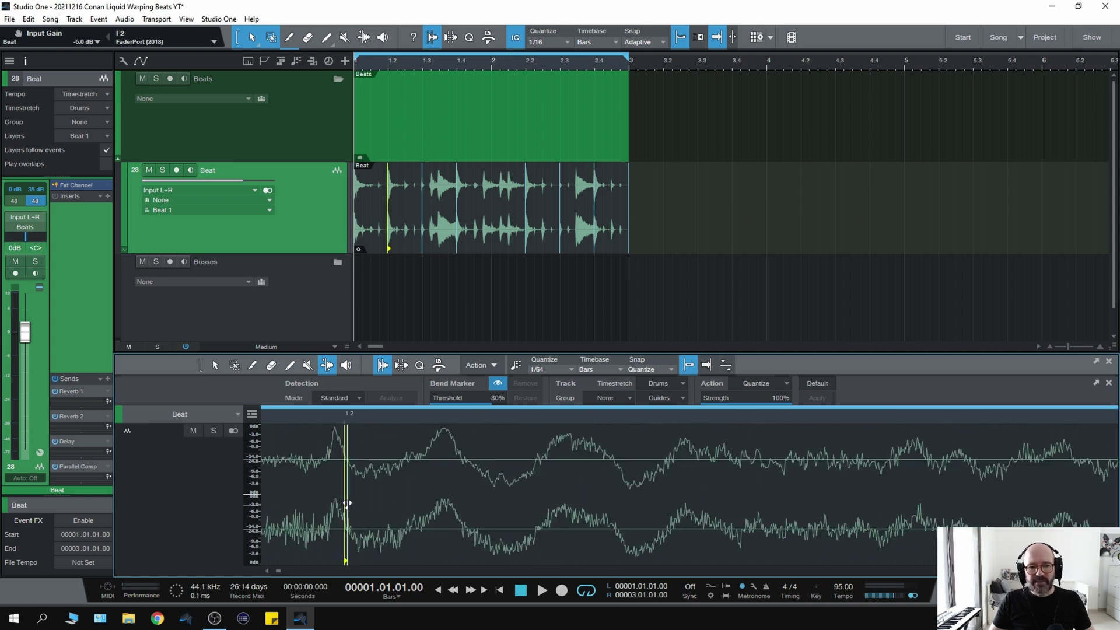
{"action": "scroll", "coordinate": [349, 511], "scroll_direction": "down", "scroll_amount": 2, "text": "ctrl"}
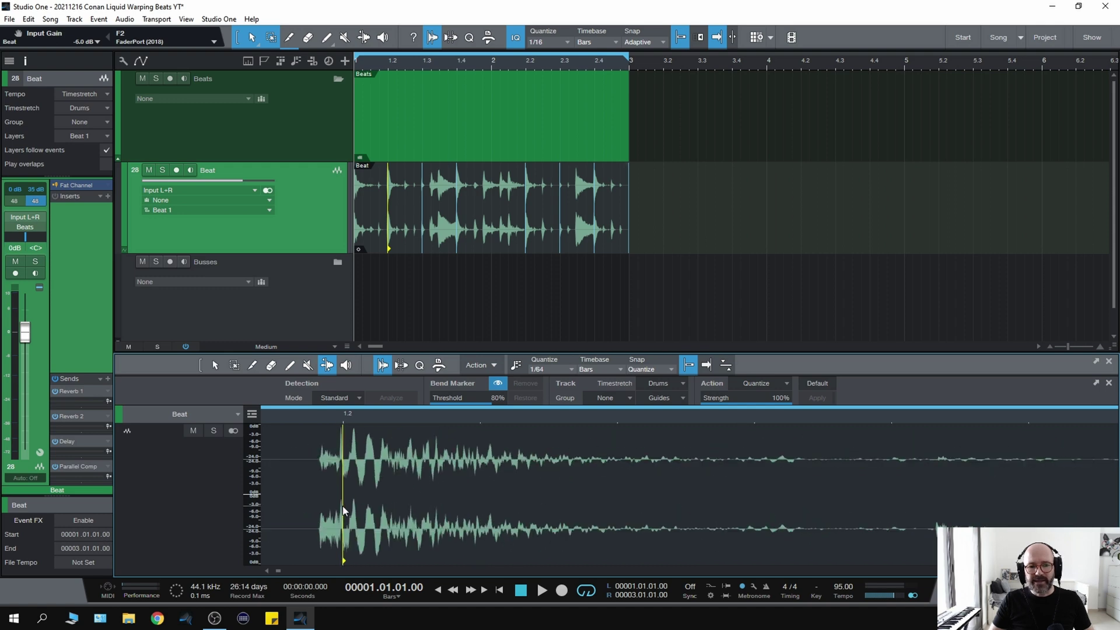
{"action": "scroll", "coordinate": [350, 513], "scroll_direction": "down", "scroll_amount": 1, "text": "ctrl"}
{"action": "scroll", "coordinate": [349, 515], "scroll_direction": "down", "scroll_amount": 1, "text": "ctrl"}
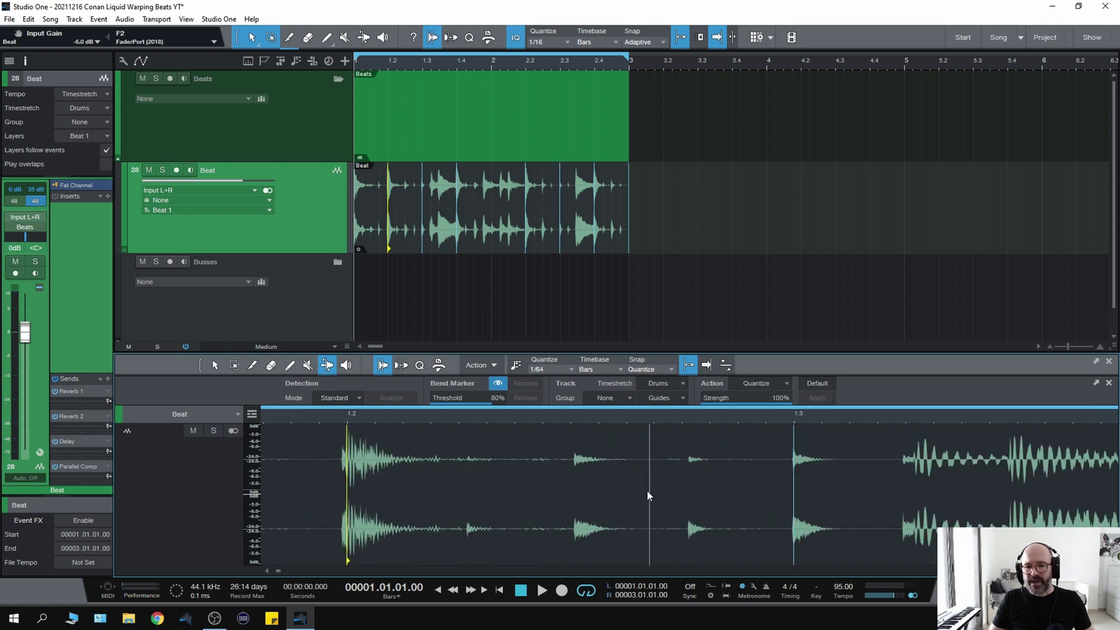
{"action": "scroll", "coordinate": [612, 490], "scroll_direction": "up", "scroll_amount": 2, "text": "ctrl"}
{"action": "scroll", "coordinate": [526, 484], "scroll_direction": "up", "scroll_amount": 1, "text": "ctrl"}
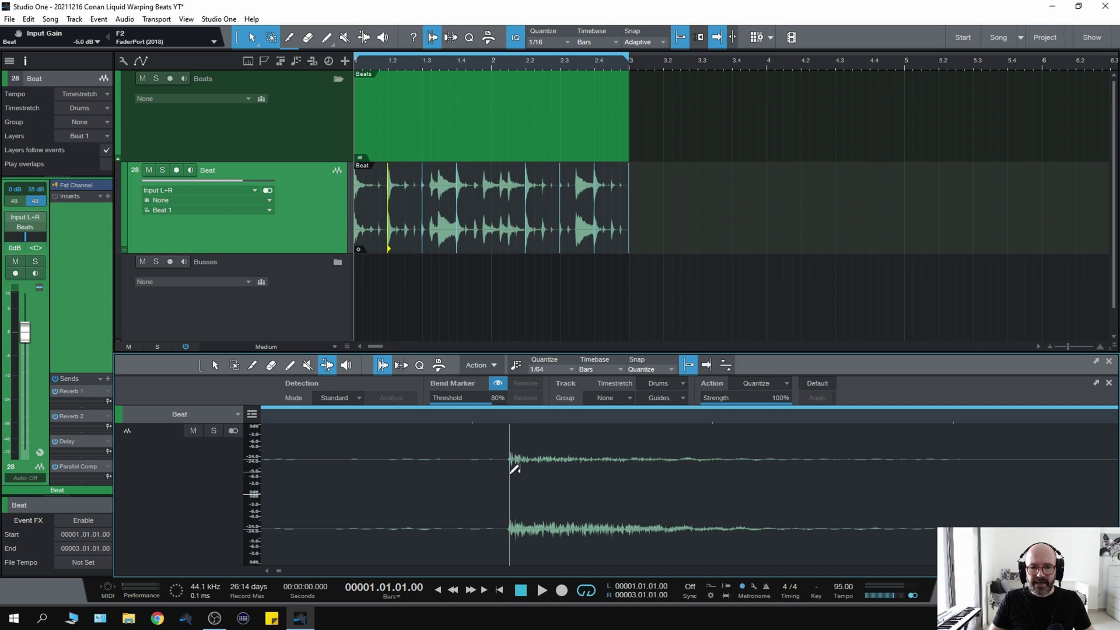
{"action": "left_click", "coordinate": [514, 479]}
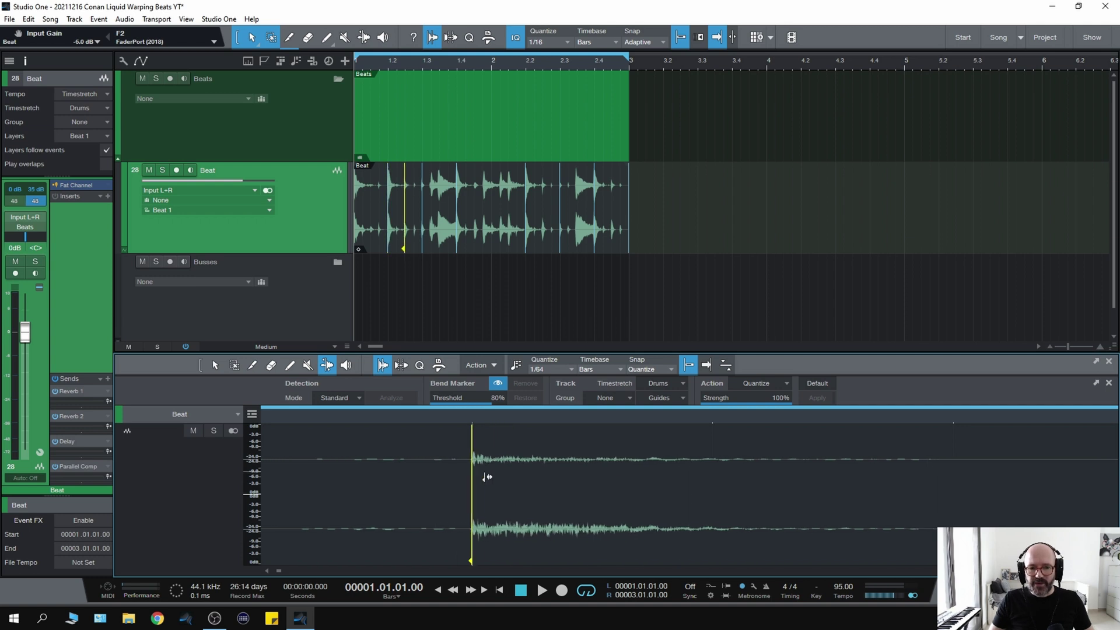
{"action": "scroll", "coordinate": [481, 470], "scroll_direction": "down", "scroll_amount": 2, "text": "ctrl"}
{"action": "scroll", "coordinate": [481, 470], "scroll_direction": "down", "scroll_amount": 2, "text": "ctrl"}
{"action": "scroll", "coordinate": [473, 472], "scroll_direction": "down", "scroll_amount": 1, "text": "ctrl"}
{"action": "key", "text": "space"}
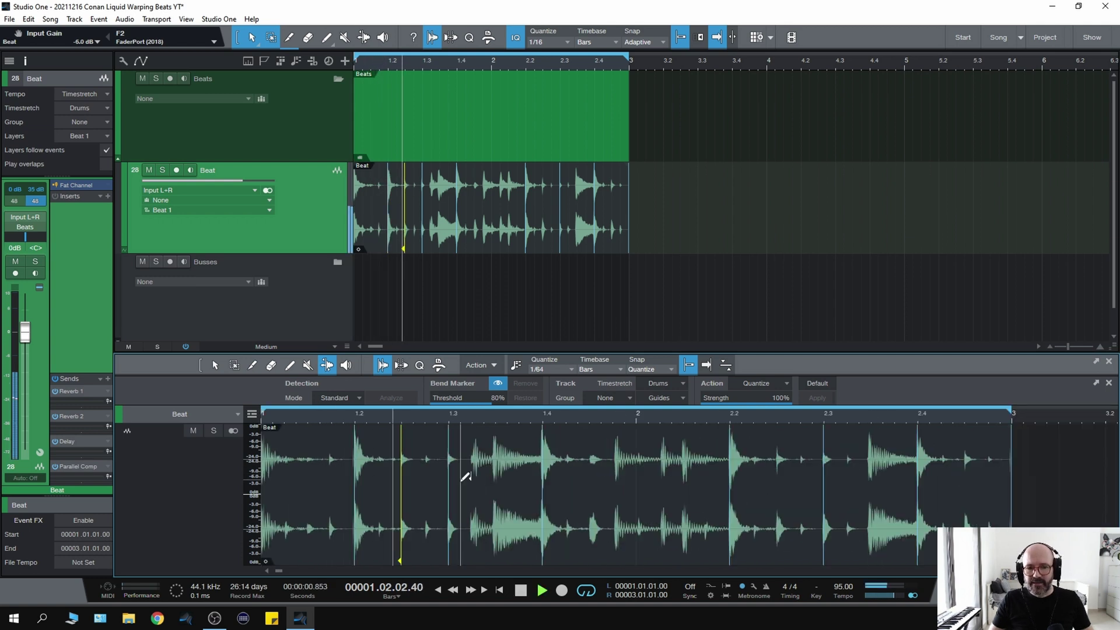
{"action": "key", "text": "space"}
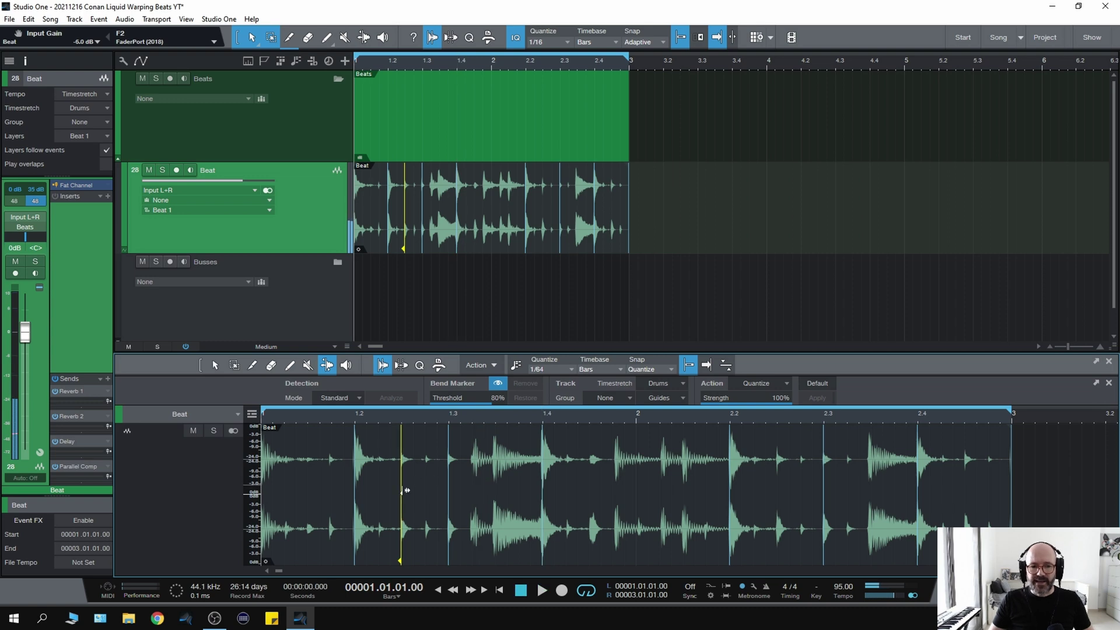
{"action": "left_click", "coordinate": [406, 480]}
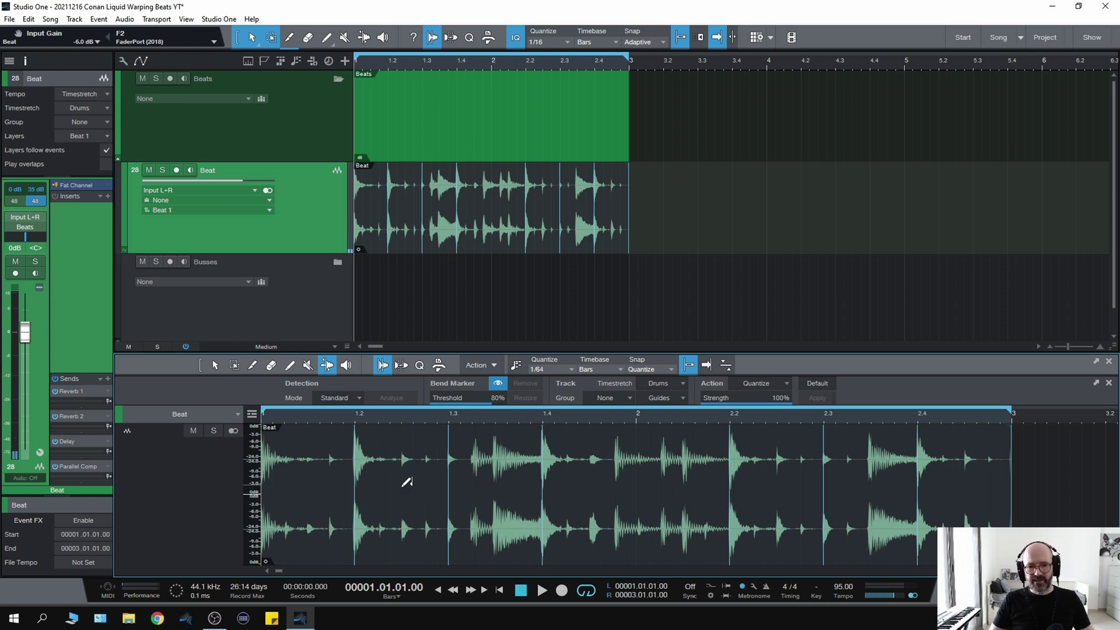
{"action": "scroll", "coordinate": [402, 490], "scroll_direction": "up", "scroll_amount": 3, "text": "ctrl"}
{"action": "scroll", "coordinate": [402, 490], "scroll_direction": "up", "scroll_amount": 2, "text": "ctrl"}
{"action": "scroll", "coordinate": [402, 489], "scroll_direction": "down", "scroll_amount": 5, "text": "ctrl"}
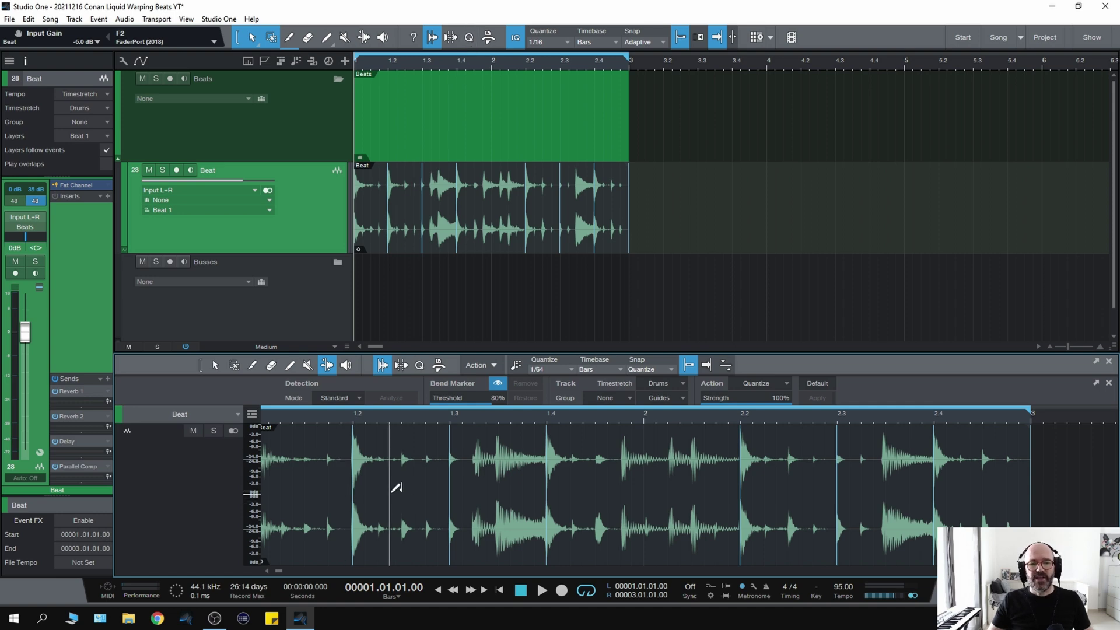
{"action": "scroll", "coordinate": [354, 488], "scroll_direction": "up", "scroll_amount": 5}
{"action": "scroll", "coordinate": [360, 482], "scroll_direction": "up", "scroll_amount": 2}
{"action": "scroll", "coordinate": [341, 479], "scroll_direction": "down", "scroll_amount": 3}
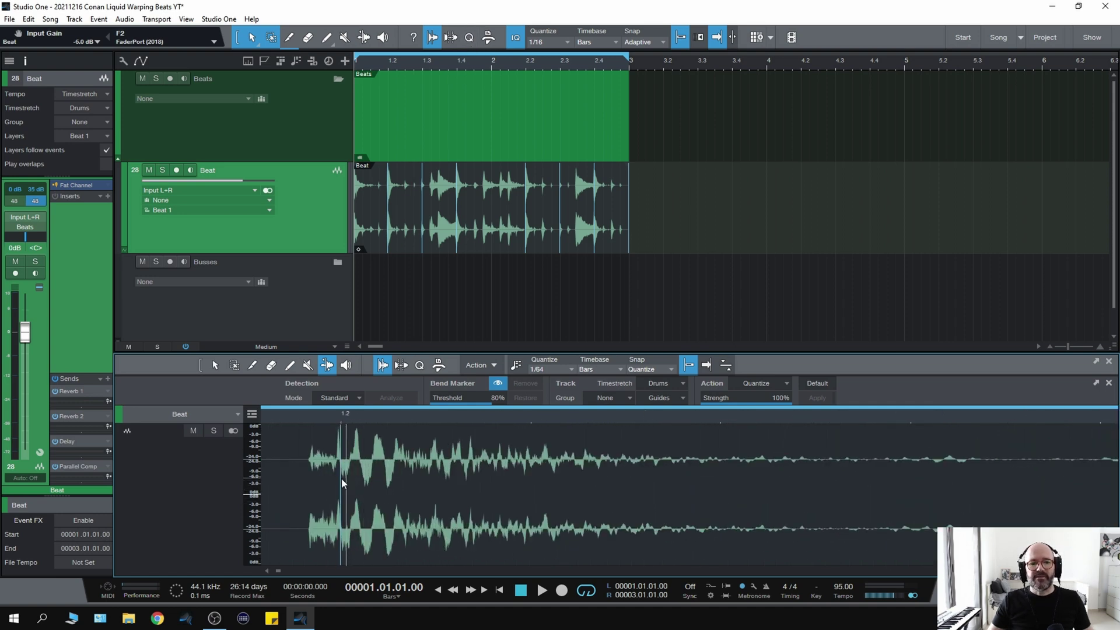
{"action": "scroll", "coordinate": [330, 480], "scroll_direction": "up", "scroll_amount": 1}
{"action": "scroll", "coordinate": [329, 480], "scroll_direction": "down", "scroll_amount": 3}
{"action": "scroll", "coordinate": [336, 476], "scroll_direction": "down", "scroll_amount": 2}
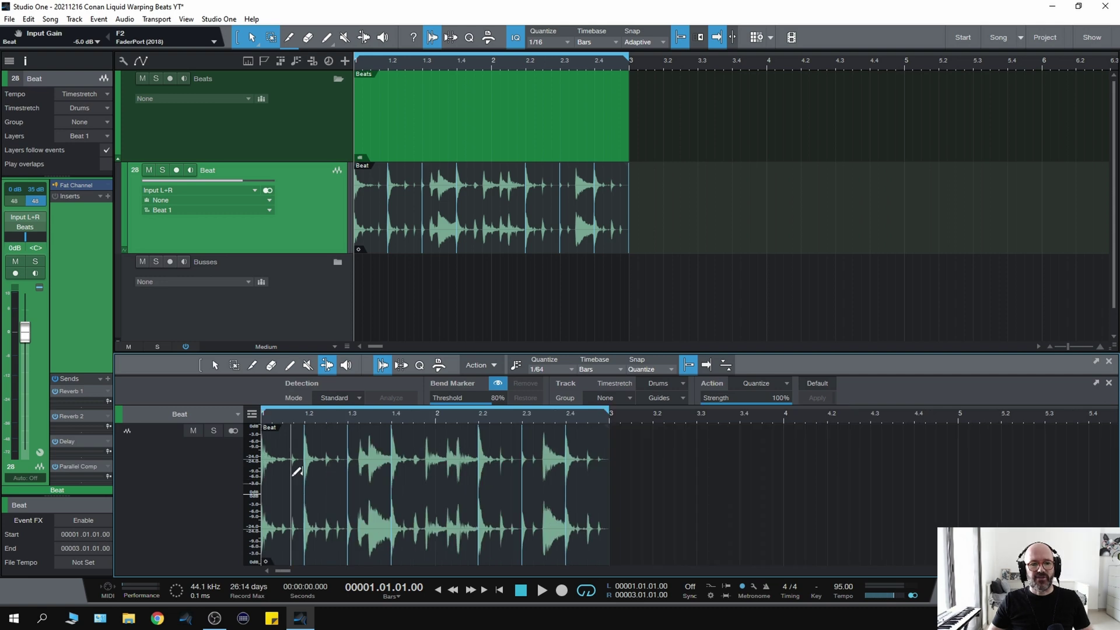
- Audition the loop and add a first bend marker at the hit near beat 1.2, nudging it
{"action": "key", "text": "space"}
{"action": "key", "text": "space"}
{"action": "scroll", "coordinate": [324, 477], "scroll_direction": "up", "scroll_amount": 2}
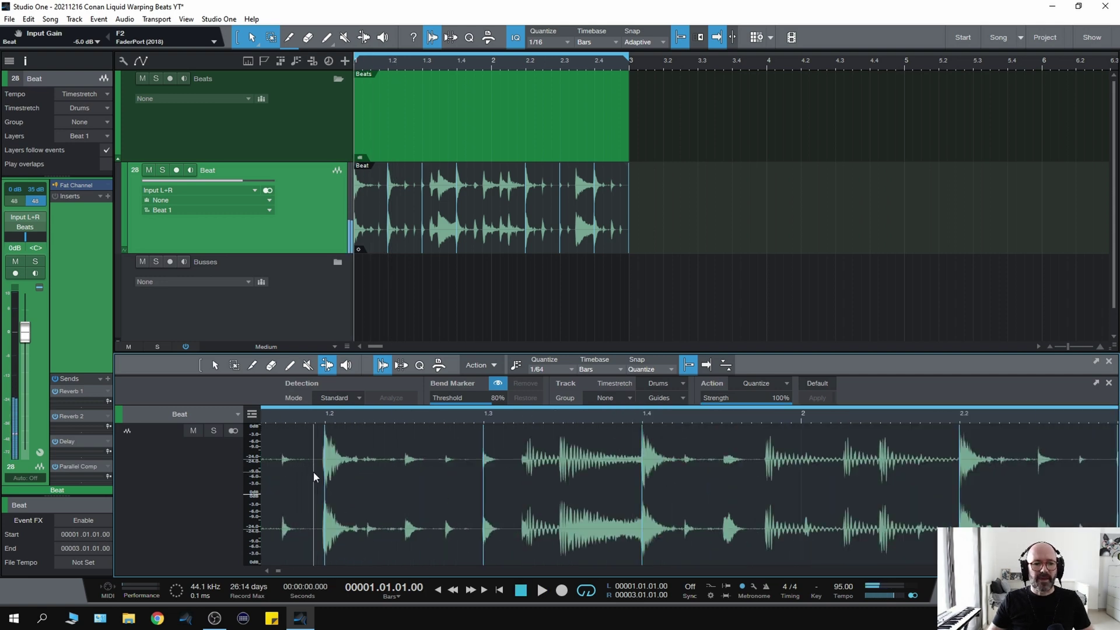
{"action": "scroll", "coordinate": [358, 483], "scroll_direction": "up", "scroll_amount": 2}
{"action": "scroll", "coordinate": [393, 489], "scroll_direction": "up", "scroll_amount": 2}
{"action": "scroll", "coordinate": [431, 495], "scroll_direction": "up", "scroll_amount": 1}
{"action": "scroll", "coordinate": [437, 492], "scroll_direction": "up", "scroll_amount": 2}
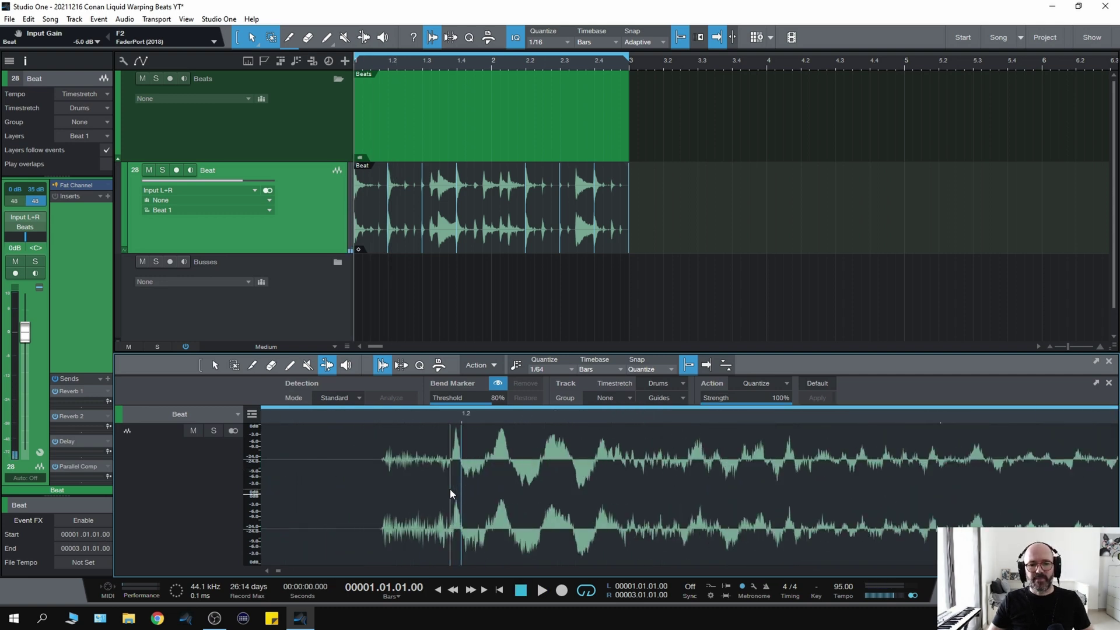
{"action": "scroll", "coordinate": [452, 488], "scroll_direction": "up", "scroll_amount": 2}
{"action": "scroll", "coordinate": [456, 486], "scroll_direction": "up", "scroll_amount": 2}
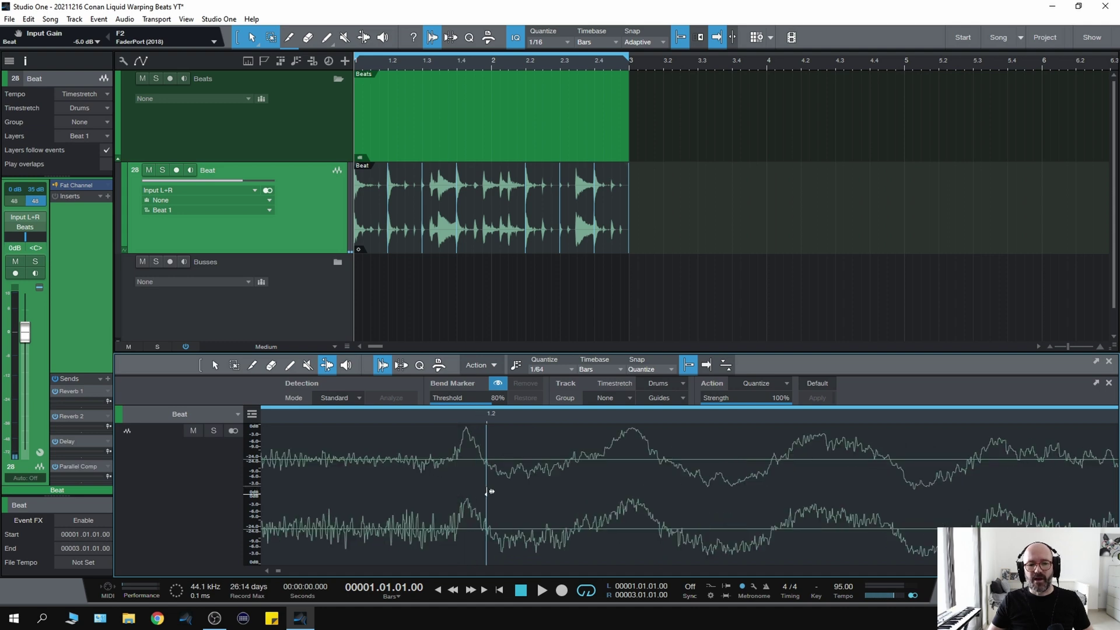
{"action": "left_click", "coordinate": [487, 492]}
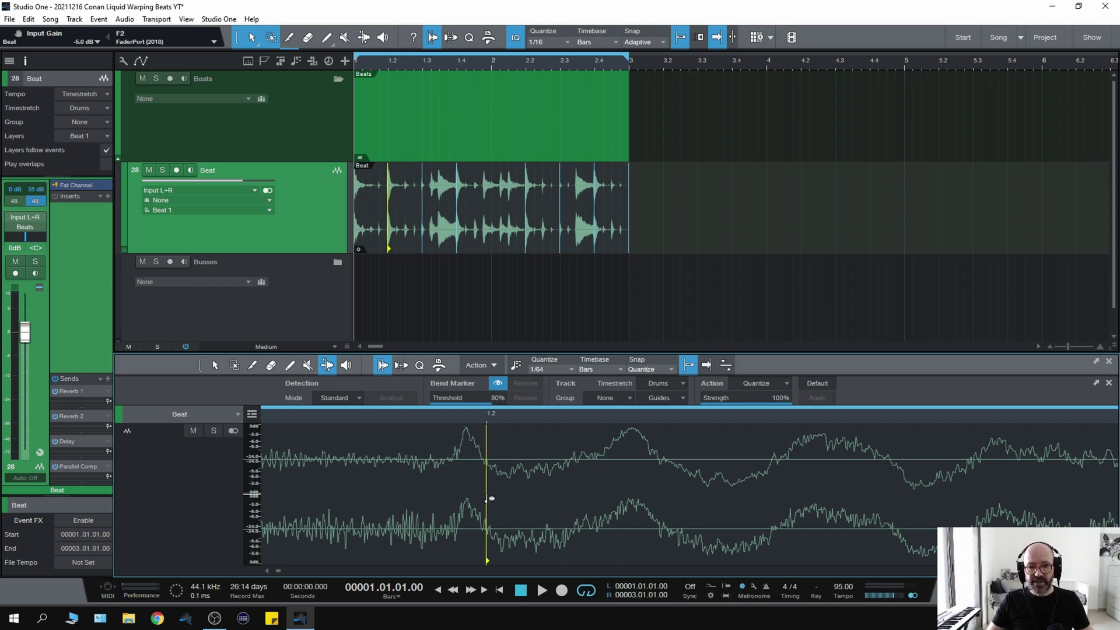
{"action": "mouse_move", "coordinate": [491, 497]}
{"action": "left_mouse_down"}
{"action": "mouse_move", "coordinate": [561, 486]}
{"action": "mouse_move", "coordinate": [598, 495]}
{"action": "mouse_move", "coordinate": [553, 470]}
{"action": "mouse_move", "coordinate": [561, 465]}
{"action": "mouse_move", "coordinate": [470, 487]}
{"action": "mouse_move", "coordinate": [499, 493]}
{"action": "mouse_move", "coordinate": [520, 486]}
{"action": "mouse_move", "coordinate": [455, 477]}
{"action": "mouse_move", "coordinate": [524, 476]}
{"action": "mouse_move", "coordinate": [450, 476]}
{"action": "mouse_move", "coordinate": [519, 477]}
{"action": "mouse_move", "coordinate": [490, 470]}
{"action": "left_mouse_up"}
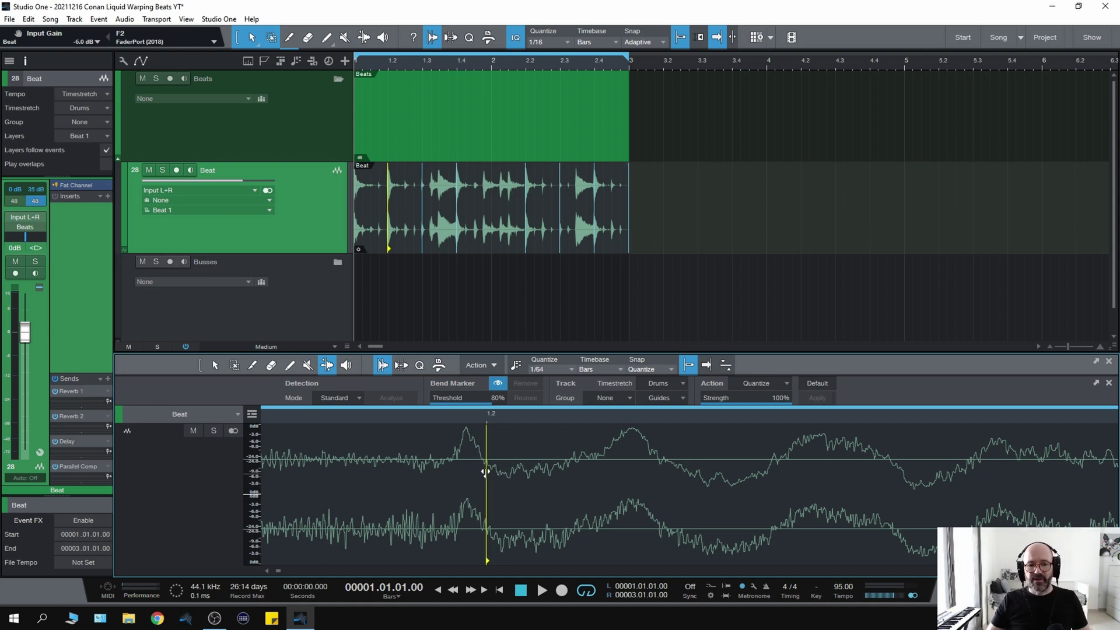
- Add another bend marker near 1.2 and set the marker right at the drum hit's onset
{"action": "left_click", "coordinate": [506, 474]}
{"action": "left_click_drag", "start_coordinate": [506, 474], "coordinate": [542, 476]}
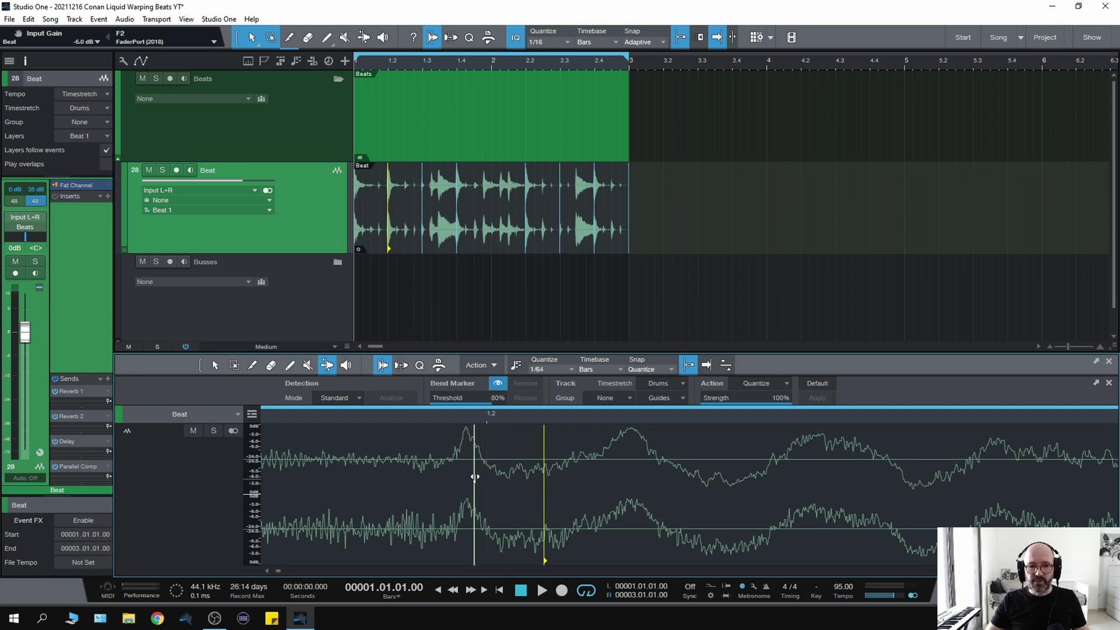
{"action": "left_click", "coordinate": [494, 482]}
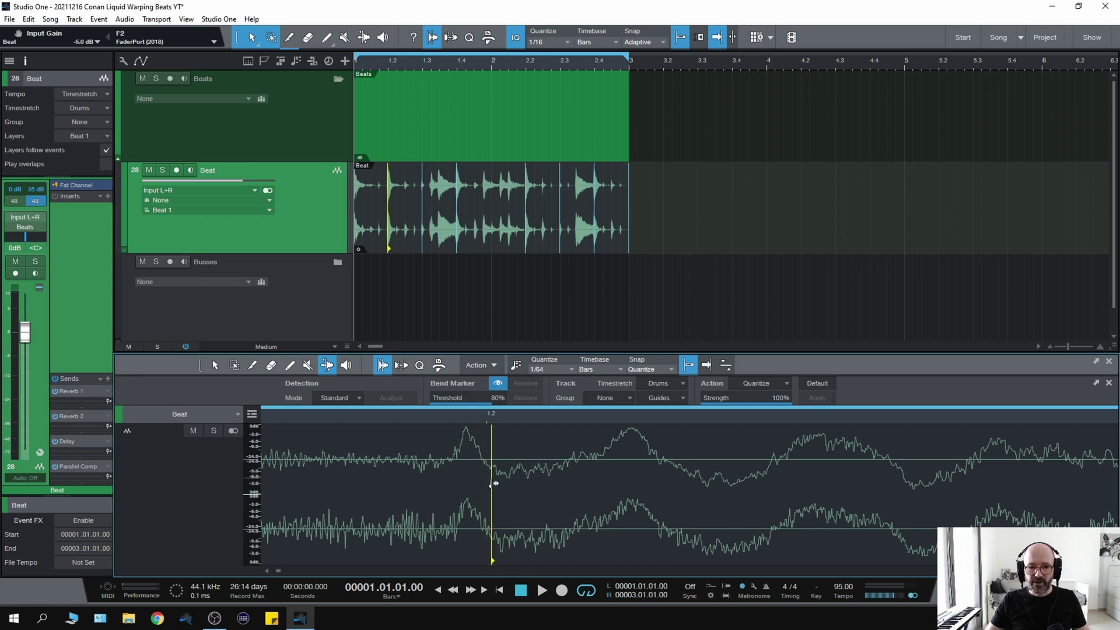
{"action": "mouse_move", "coordinate": [494, 482]}
{"action": "left_mouse_down"}
{"action": "mouse_move", "coordinate": [407, 469]}
{"action": "mouse_move", "coordinate": [548, 455]}
{"action": "mouse_move", "coordinate": [497, 468]}
{"action": "left_mouse_up"}
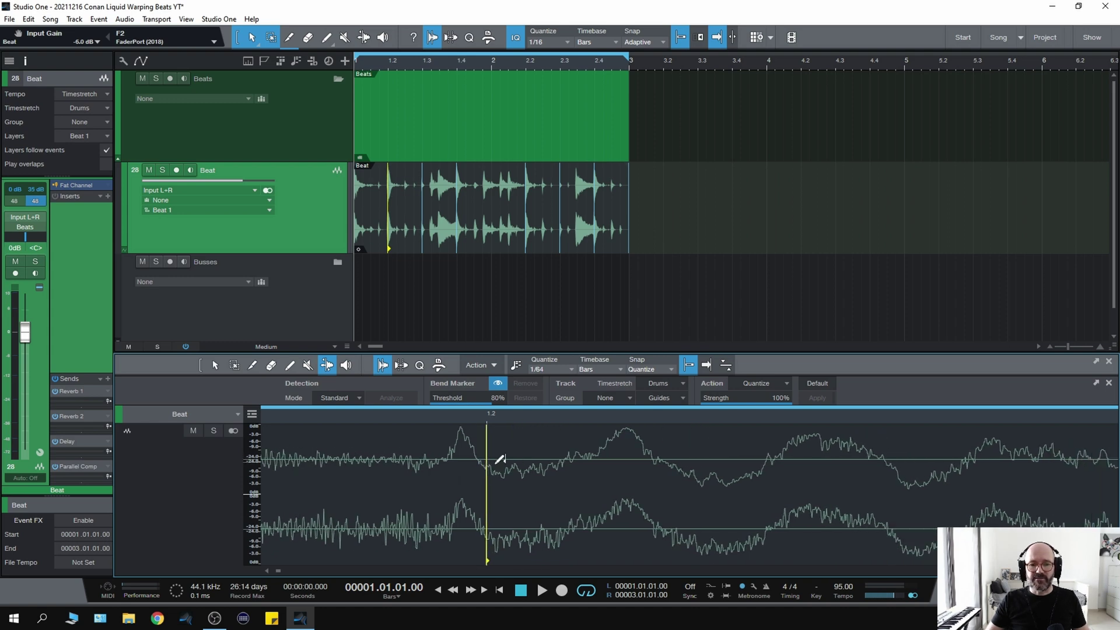
{"action": "key", "text": "w"}
{"action": "key", "text": "w"}
{"action": "key", "text": "w"}
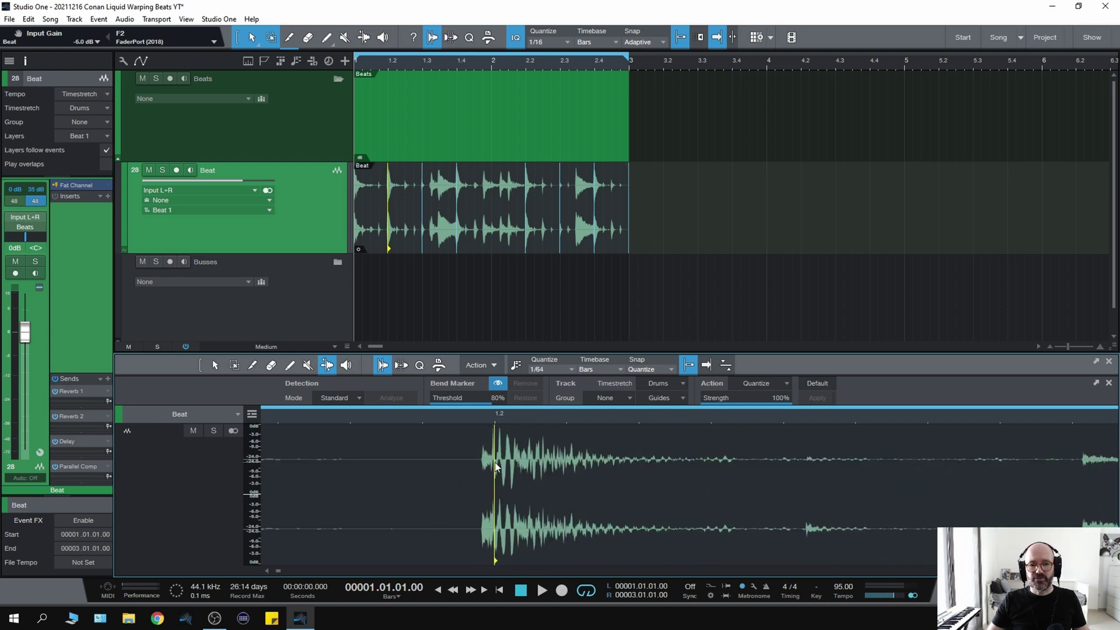
{"action": "key", "text": "w"}
{"action": "key", "text": "w"}
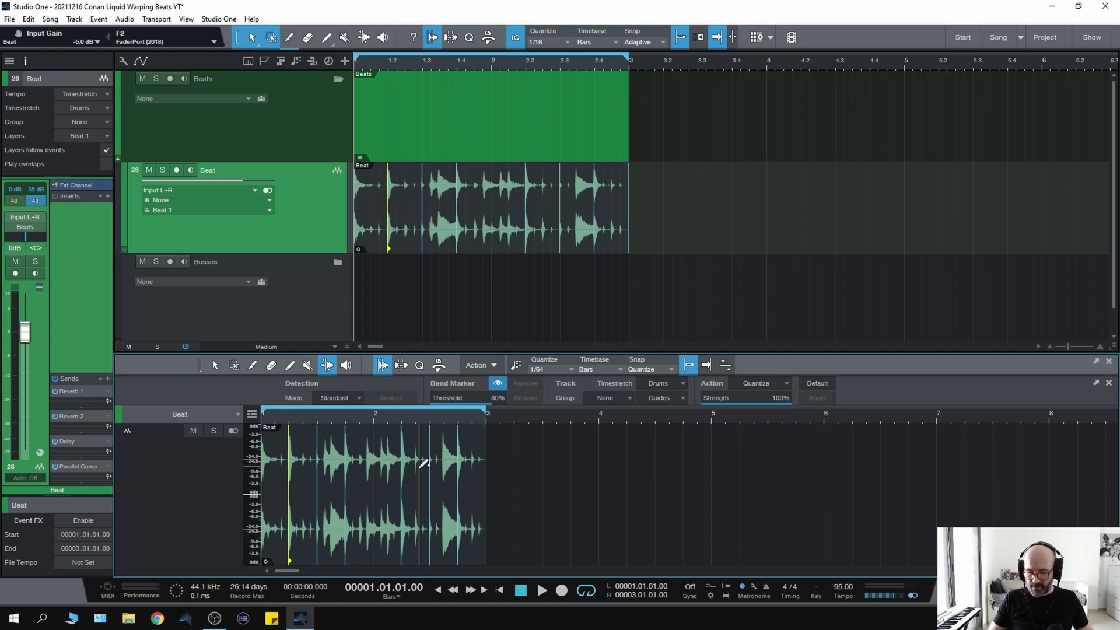
{"action": "key", "text": "z"}
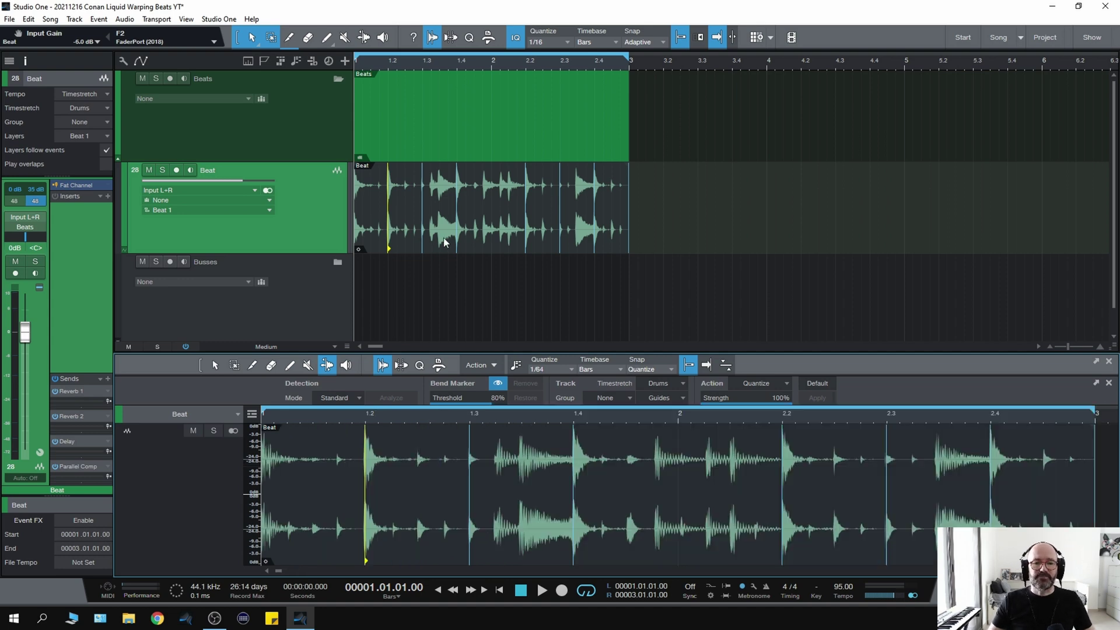
{"action": "key", "text": "space"}
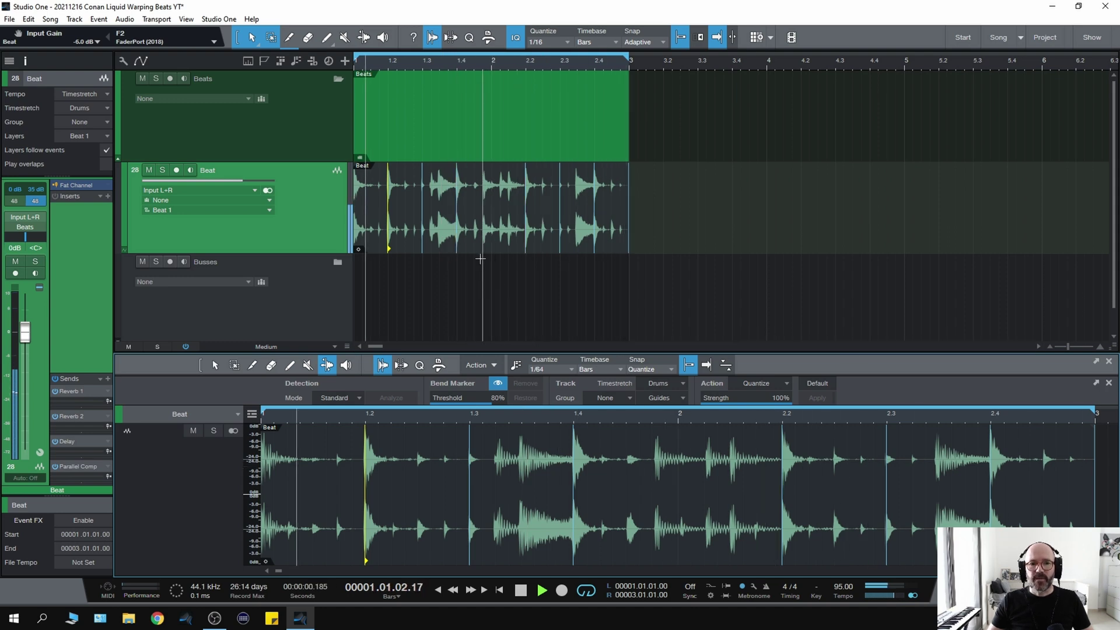
{"action": "key", "text": "space"}
{"action": "left_click", "coordinate": [443, 243]}
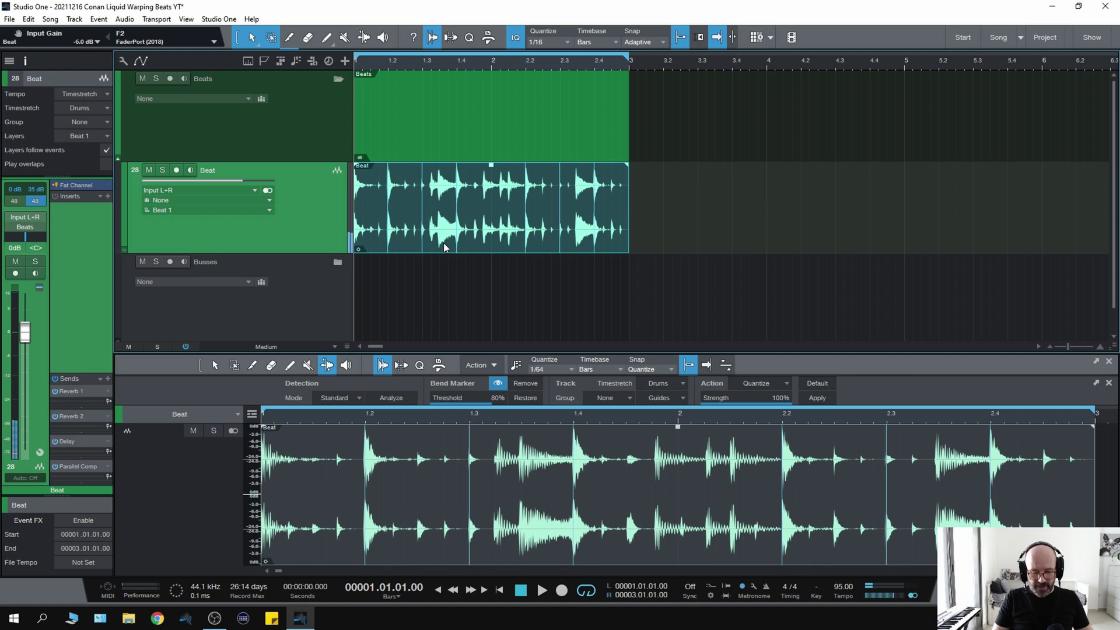
- Bounce the selected event with Ctrl+B into Beat(2) and play the rendered loop once
{"action": "key", "text": "ctrl+b"}
{"action": "key", "text": "space"}
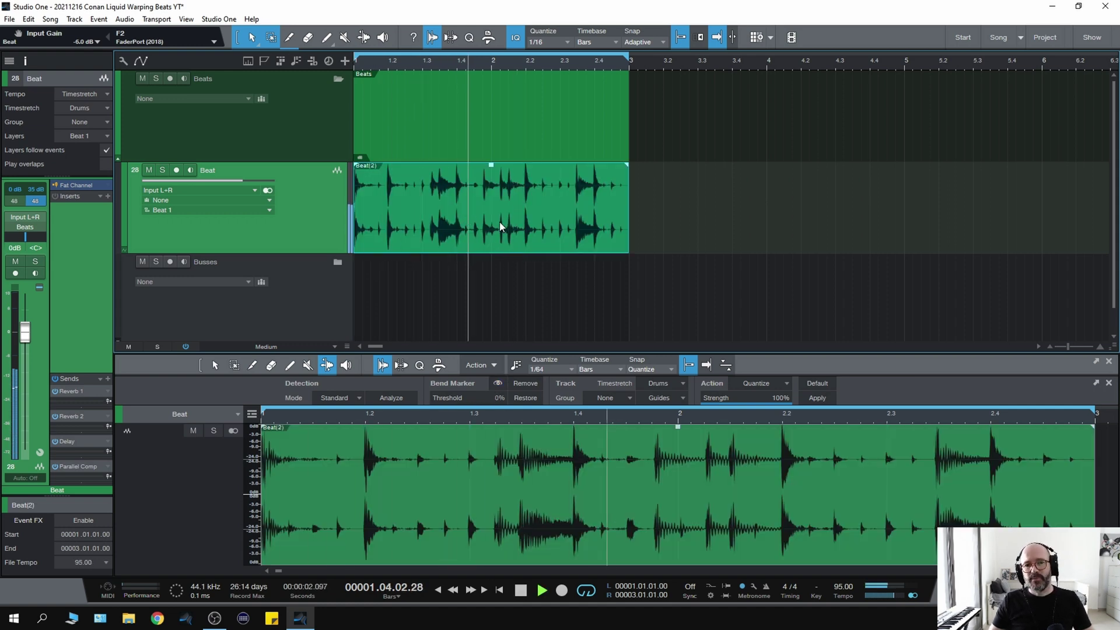
{"action": "key", "text": "space"}
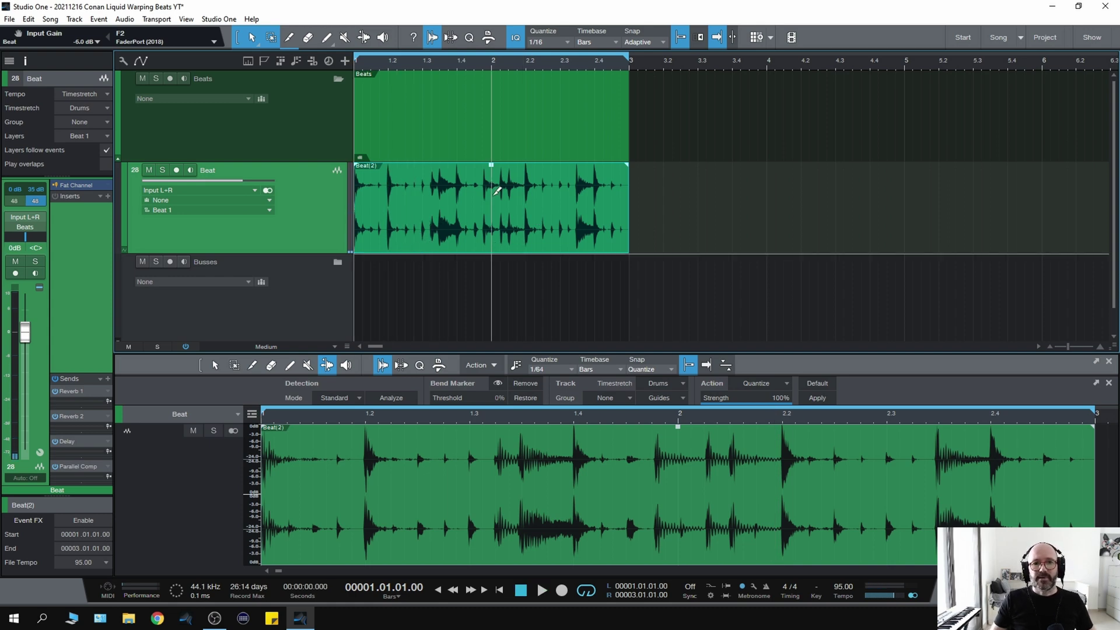
{"action": "left_click", "coordinate": [391, 194]}
{"action": "left_click", "coordinate": [425, 199]}
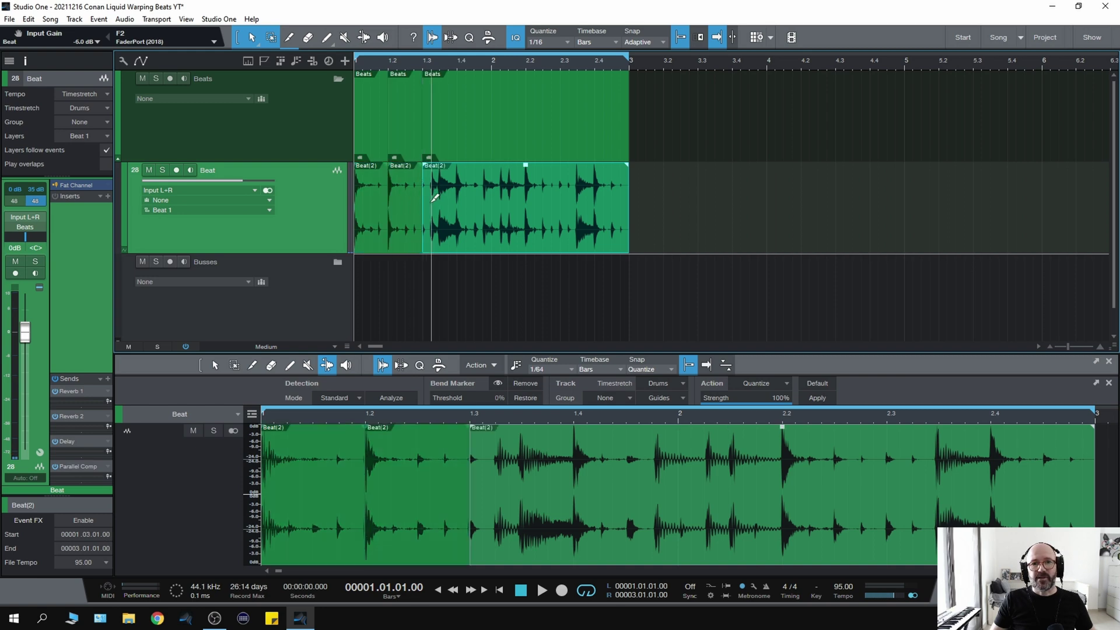
{"action": "left_click", "coordinate": [460, 200]}
{"action": "left_click", "coordinate": [494, 202]}
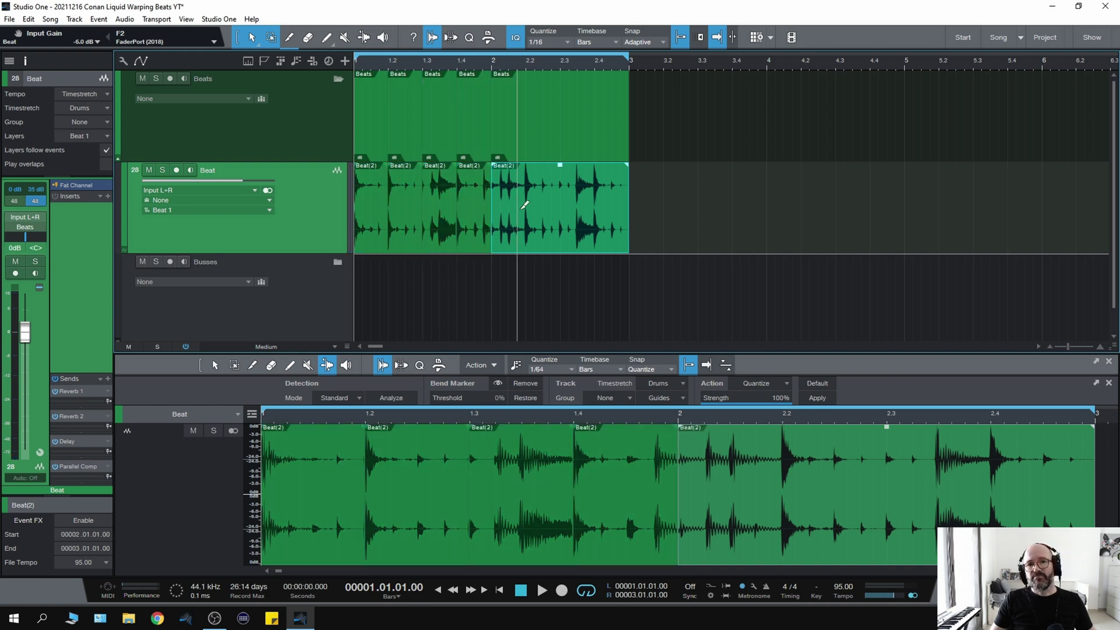
{"action": "left_click", "coordinate": [530, 206]}
{"action": "left_click", "coordinate": [564, 210]}
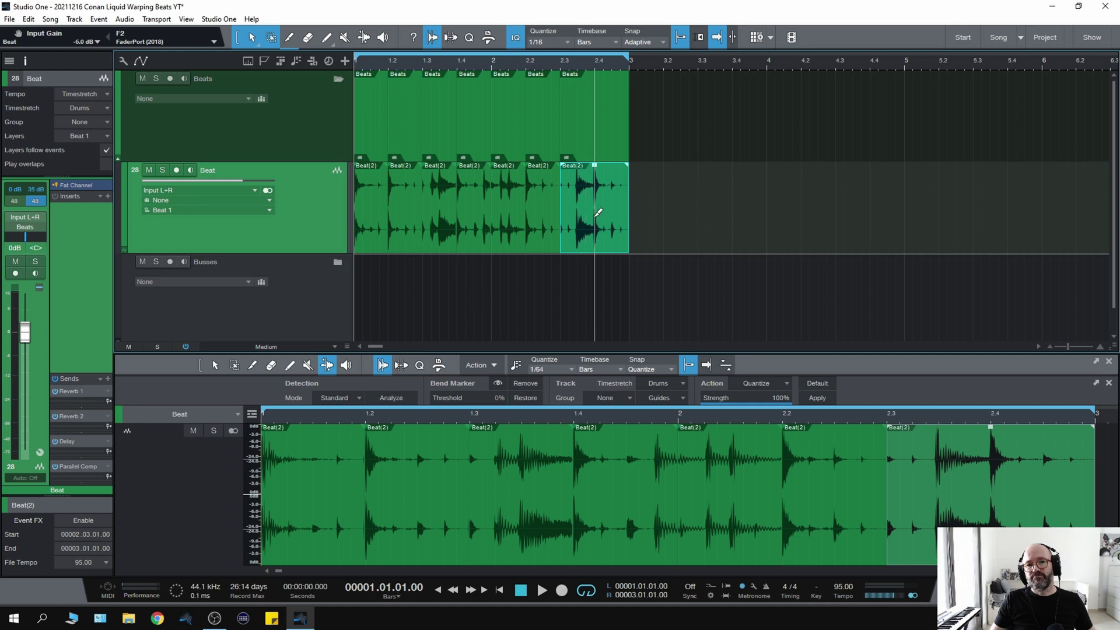
{"action": "left_click", "coordinate": [599, 212]}
{"action": "key", "text": "1"}
{"action": "left_click", "coordinate": [405, 195]}
{"action": "key", "text": "Delete"}
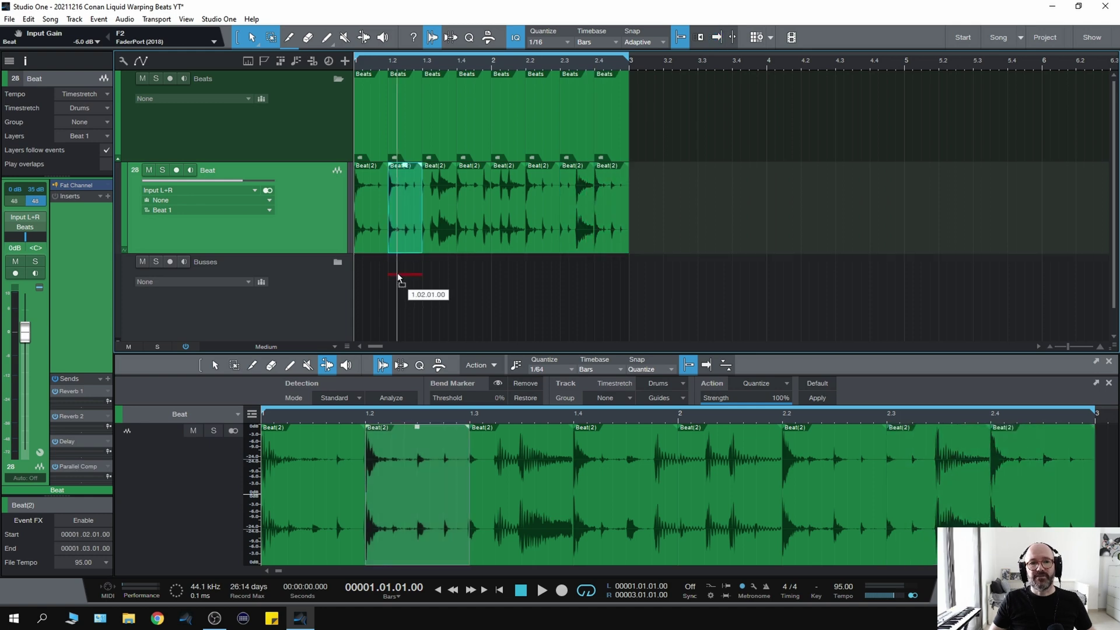
{"action": "left_click_drag", "start_coordinate": [608, 239], "coordinate": [676, 236]}
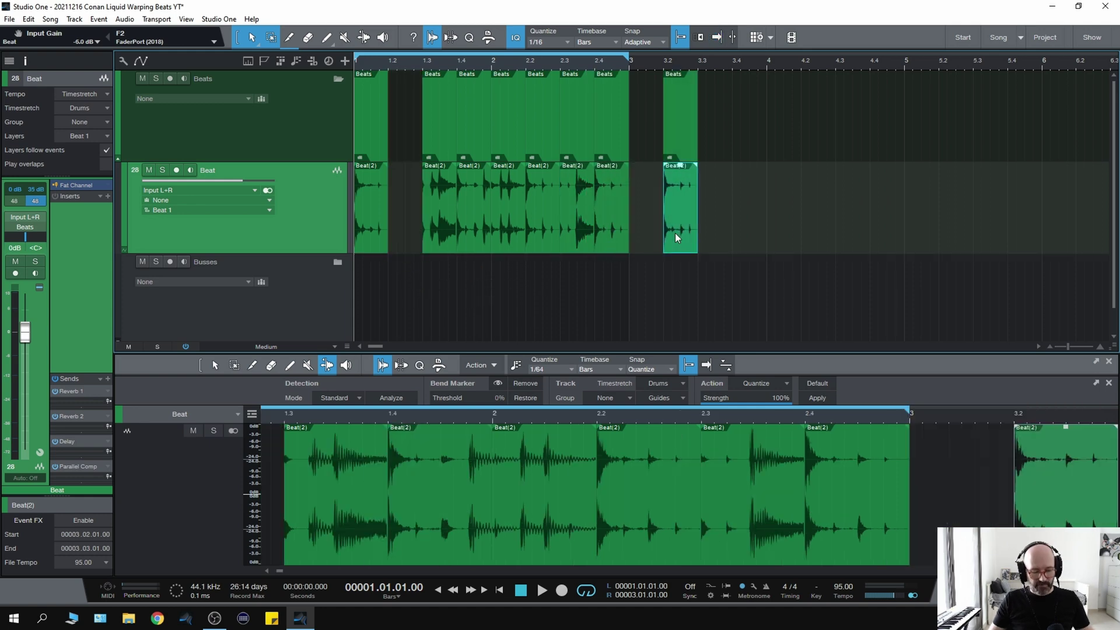
{"action": "key", "text": "ctrl+z"}
{"action": "key", "text": "ctrl+z"}
{"action": "key", "text": "ctrl+z"}
{"action": "key", "text": "ctrl+z"}
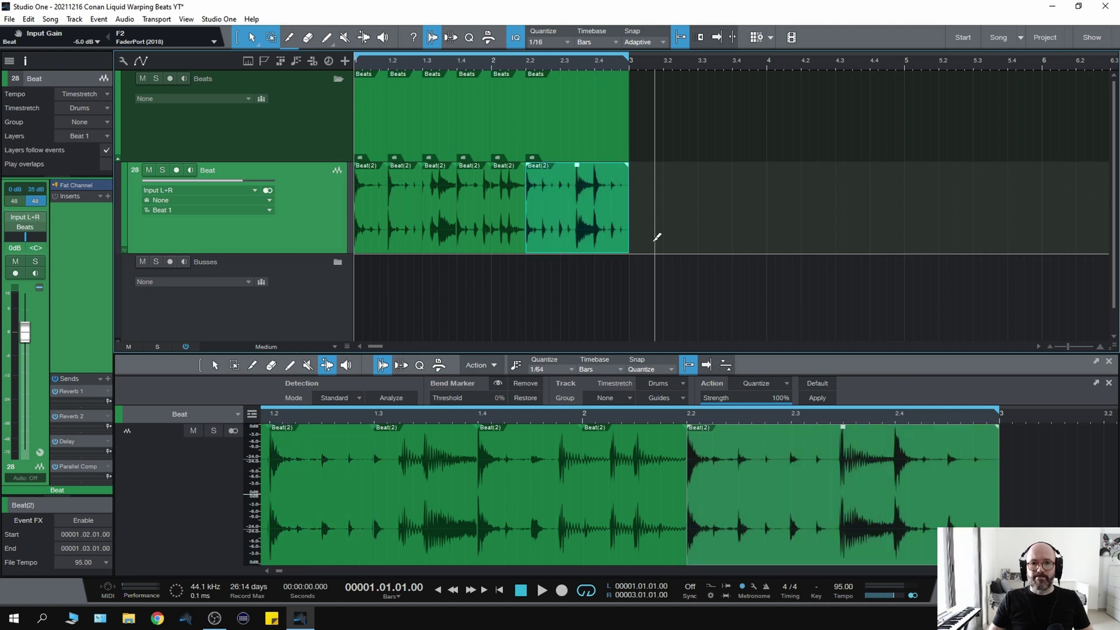
{"action": "key", "text": "ctrl+z"}
{"action": "key", "text": "ctrl+z"}
{"action": "key", "text": "ctrl+z"}
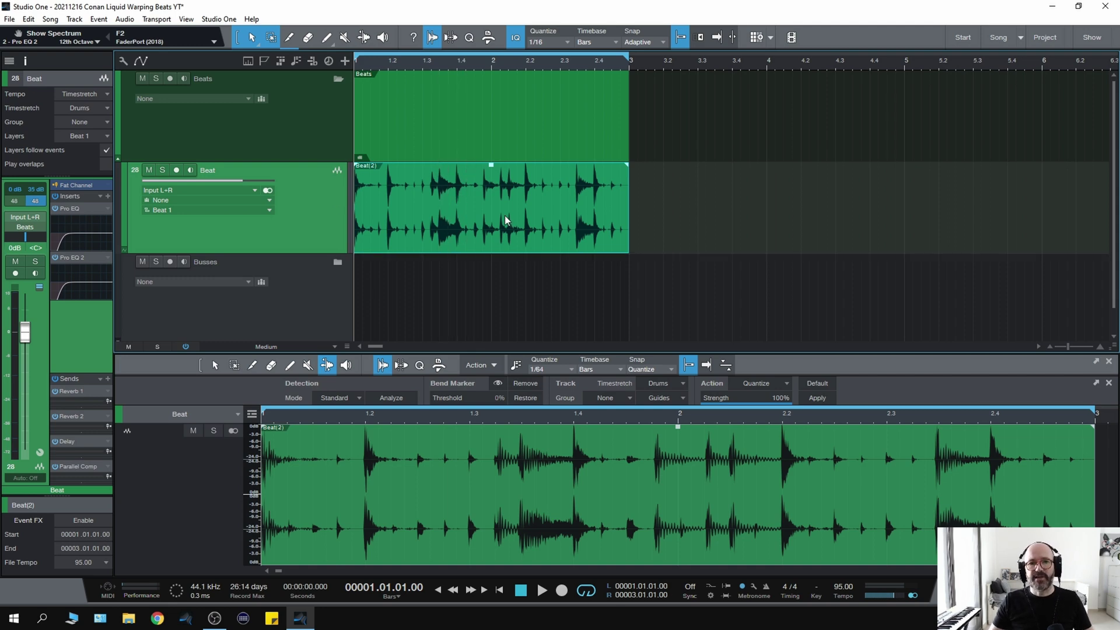
- Split the event at the 1/16 grid with Alt+X by mistake, then undo the slicing
{"action": "left_click", "coordinate": [569, 43]}
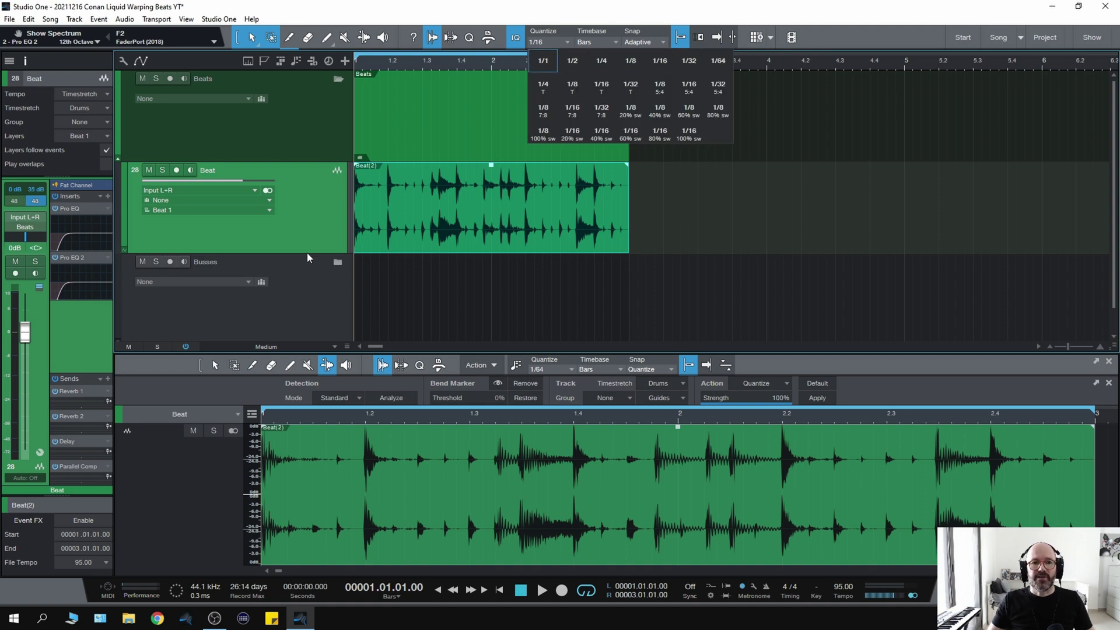
{"action": "left_click", "coordinate": [401, 236]}
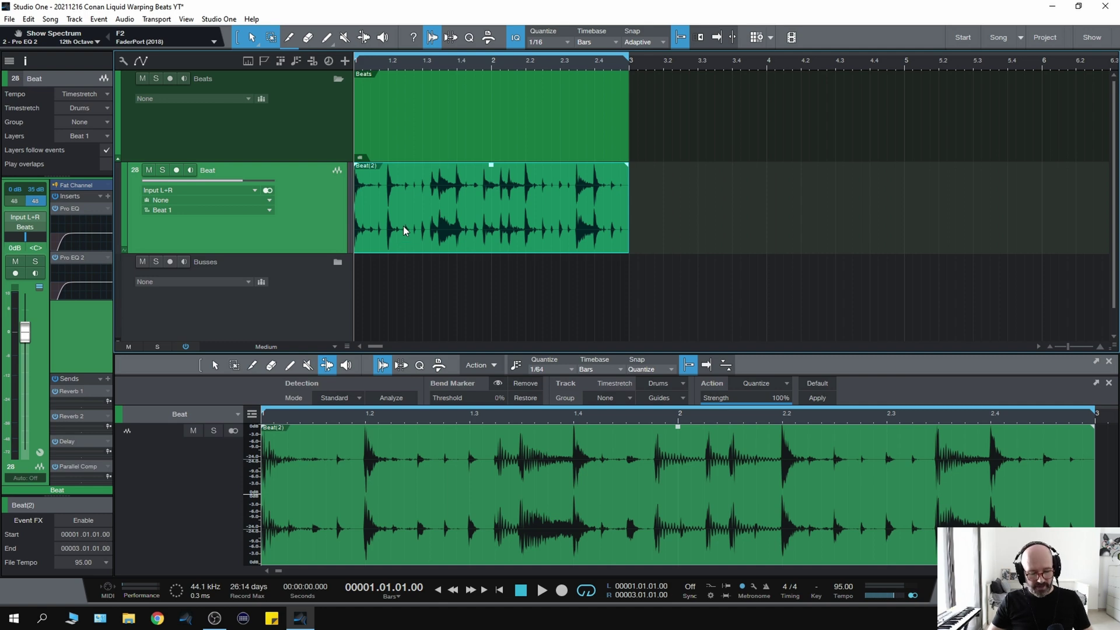
{"action": "key", "text": "alt+x"}
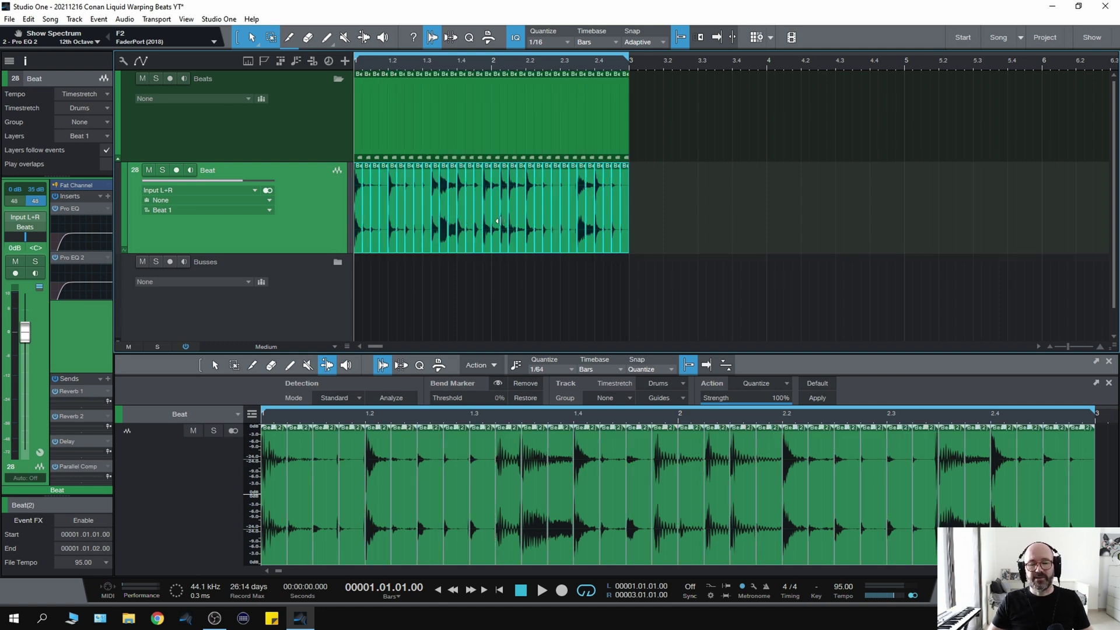
{"action": "key", "text": "ctrl+z"}
- Set Quantize to 1/4 and split Beat(2) into eight quarter-note slices
{"action": "left_click", "coordinate": [565, 44]}
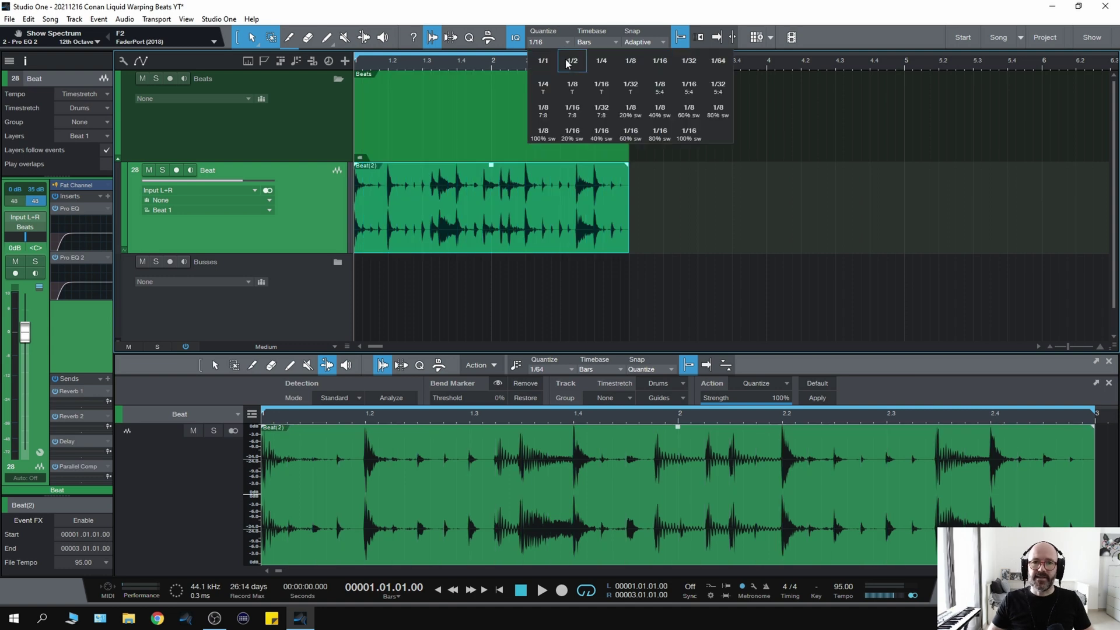
{"action": "left_click", "coordinate": [630, 61]}
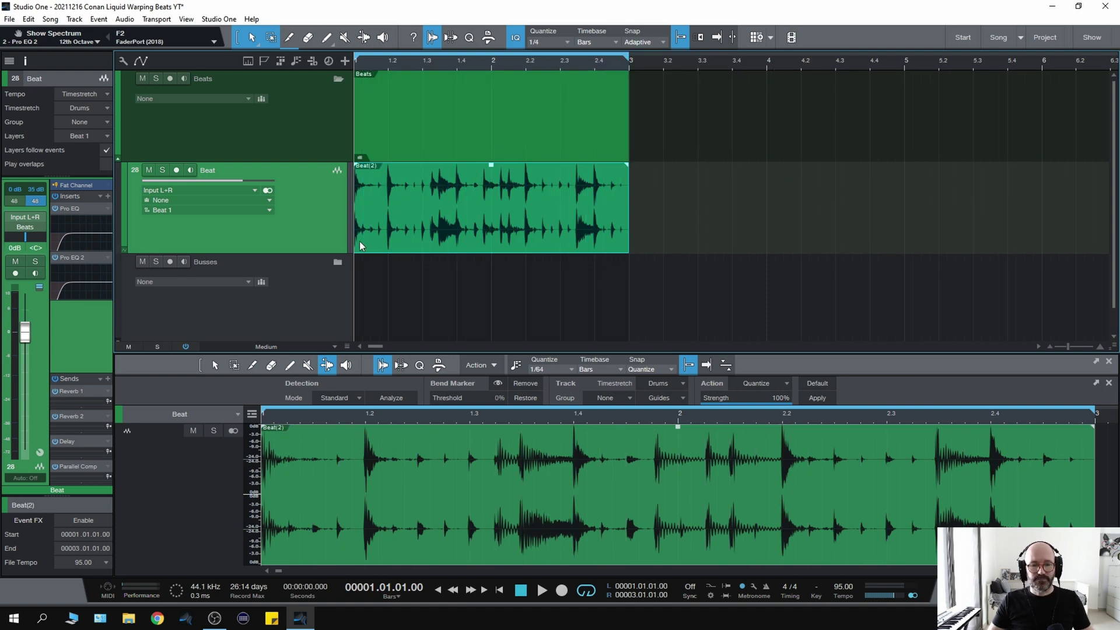
{"action": "key", "text": "alt+x"}
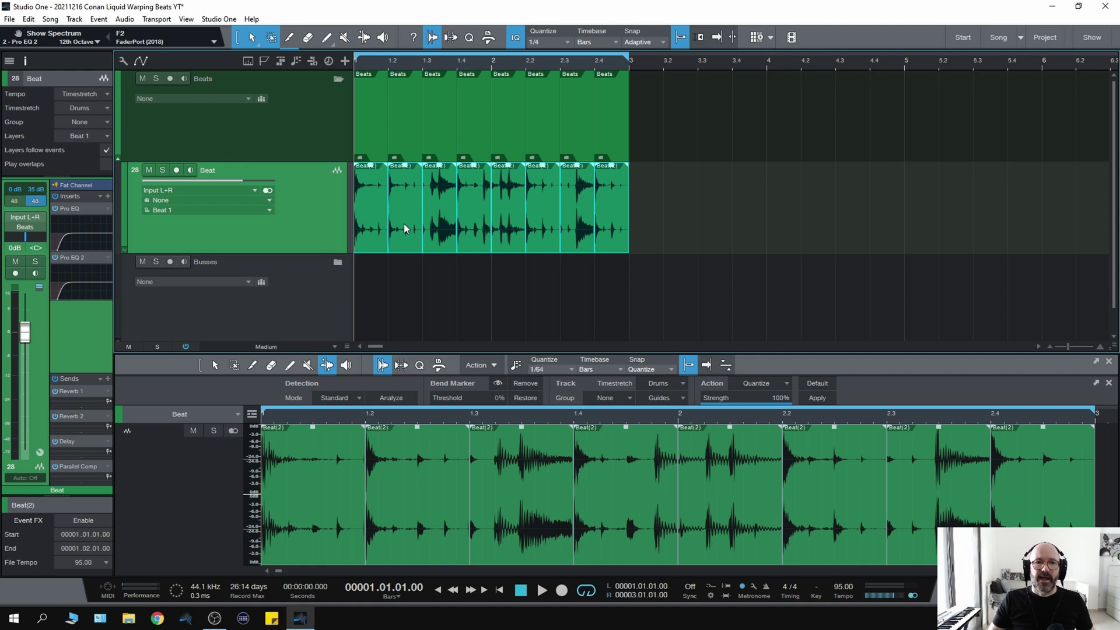
- Move all slices to bars 3–5, then bring the first slice to bar 1 and the last to 1.2
{"action": "left_click_drag", "start_coordinate": [401, 228], "coordinate": [681, 234]}
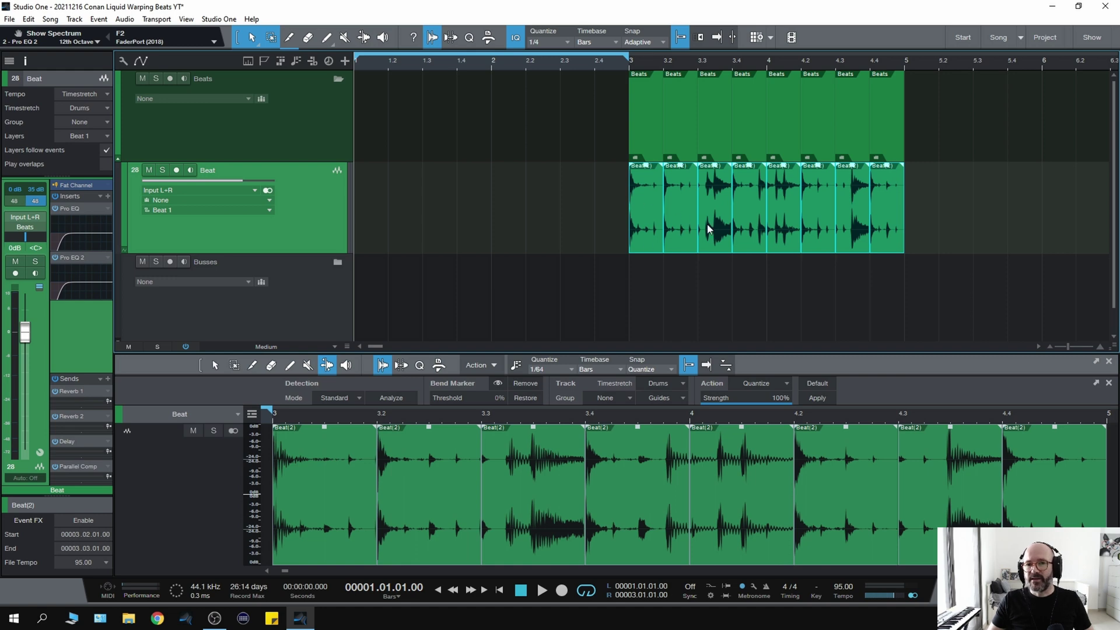
{"action": "left_click", "coordinate": [650, 233]}
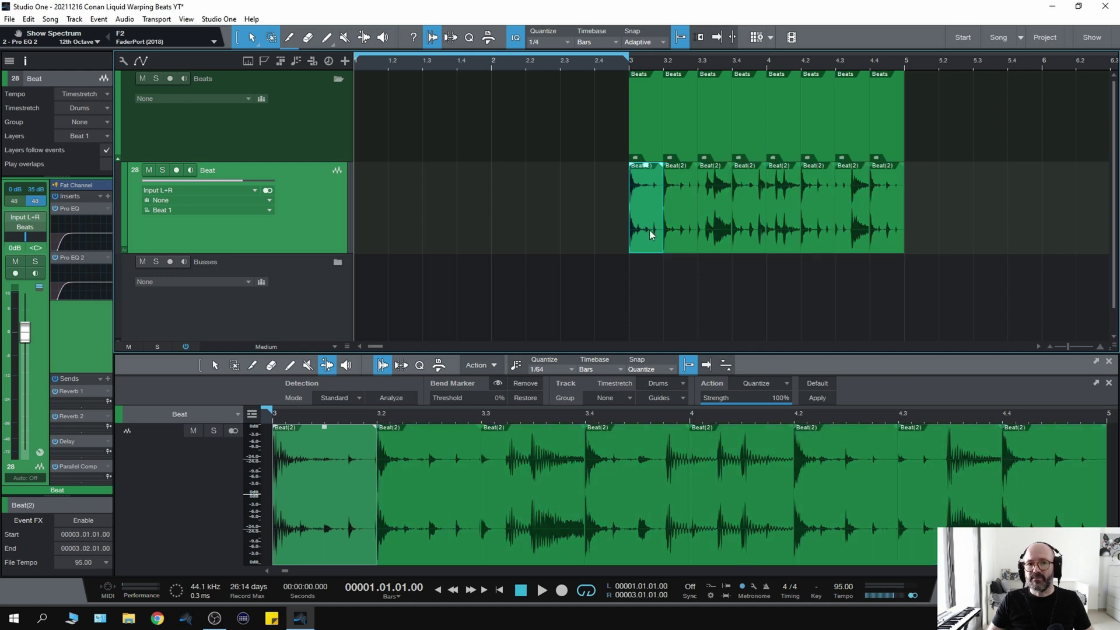
{"action": "left_click_drag", "start_coordinate": [651, 233], "coordinate": [372, 213]}
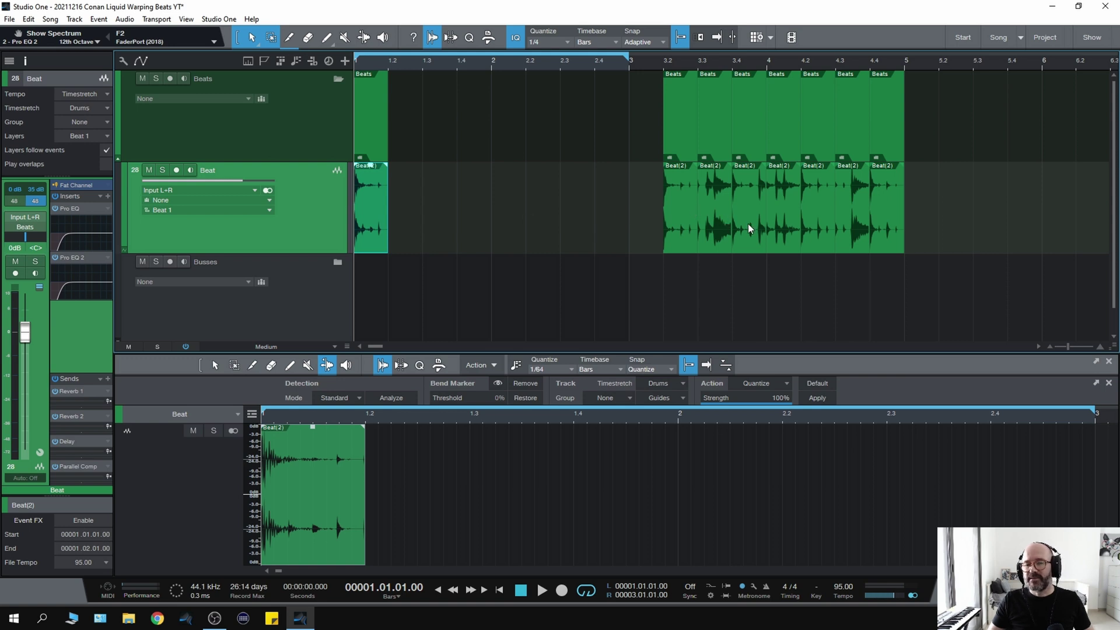
{"action": "left_click", "coordinate": [885, 218]}
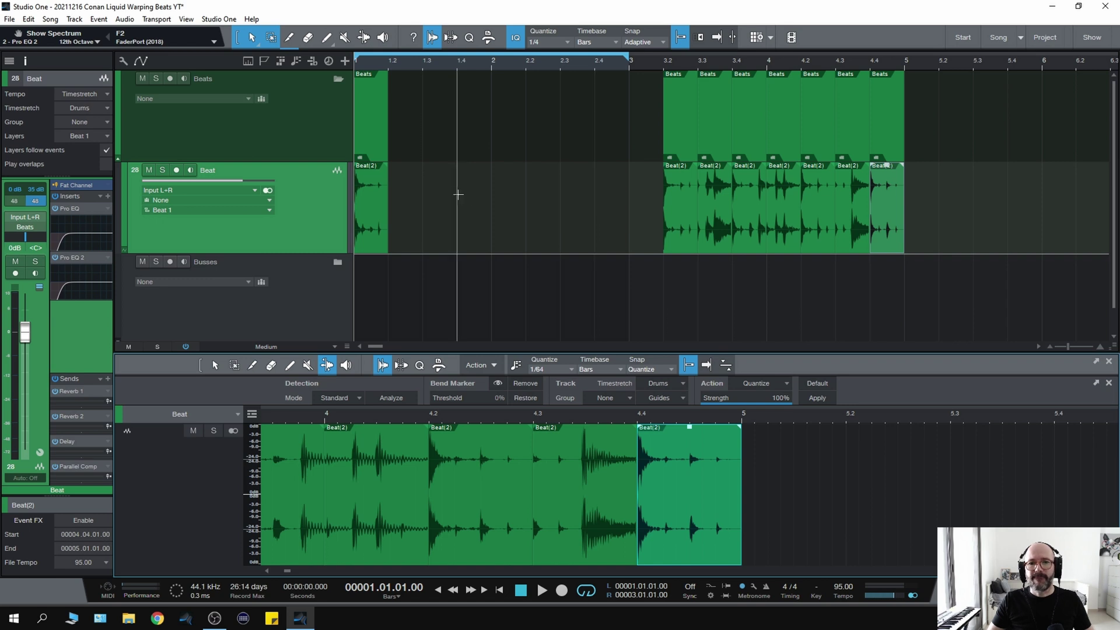
{"action": "left_click_drag", "start_coordinate": [891, 246], "coordinate": [408, 241]}
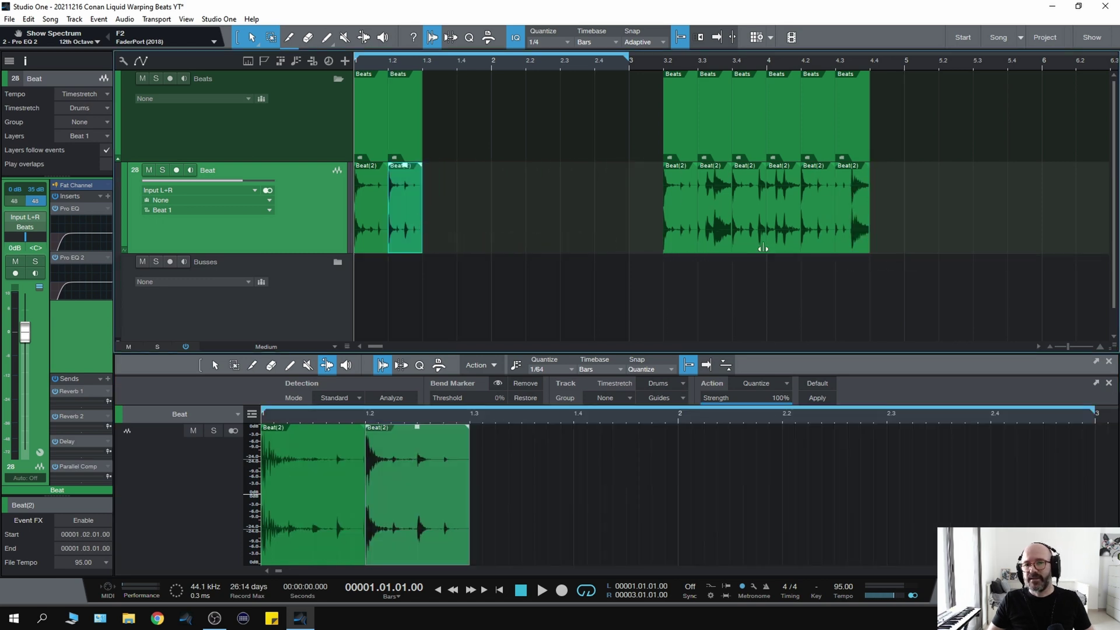
- Fill beats 1.3 and 1.4 with two more slices, play the new beat, and shorten the loop to one bar
{"action": "left_click_drag", "start_coordinate": [750, 240], "coordinate": [452, 227]}
{"action": "left_click_drag", "start_coordinate": [712, 241], "coordinate": [450, 226]}
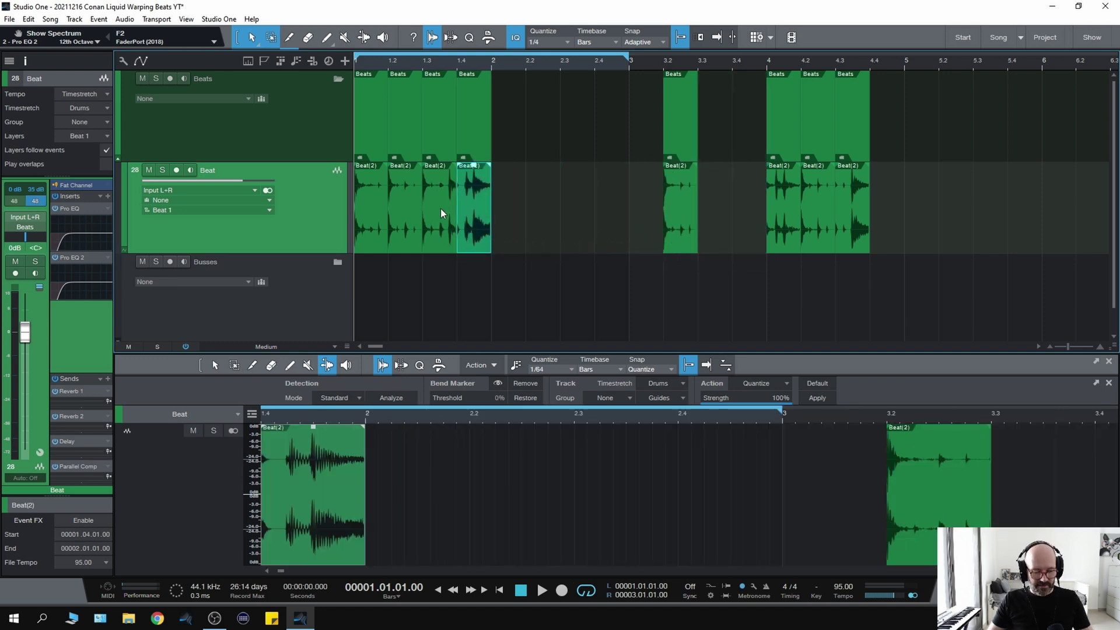
{"action": "key", "text": "space"}
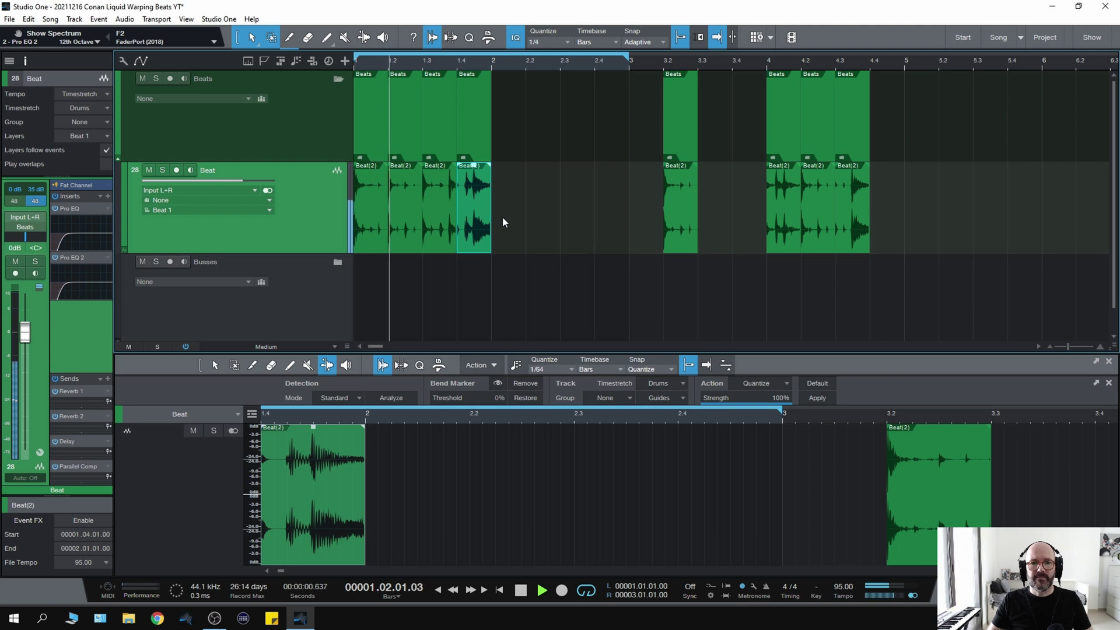
{"action": "key", "text": "space"}
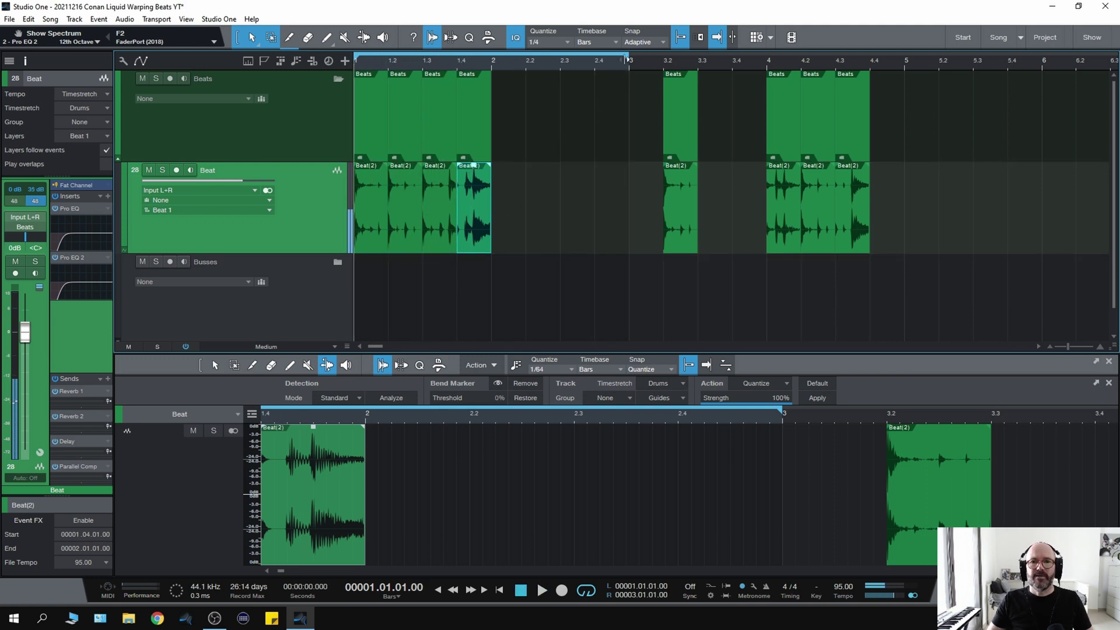
{"action": "left_click_drag", "start_coordinate": [629, 59], "coordinate": [492, 60]}
- Start playback of the one-bar rearranged Beat(2) loop
{"action": "key", "text": "space"}
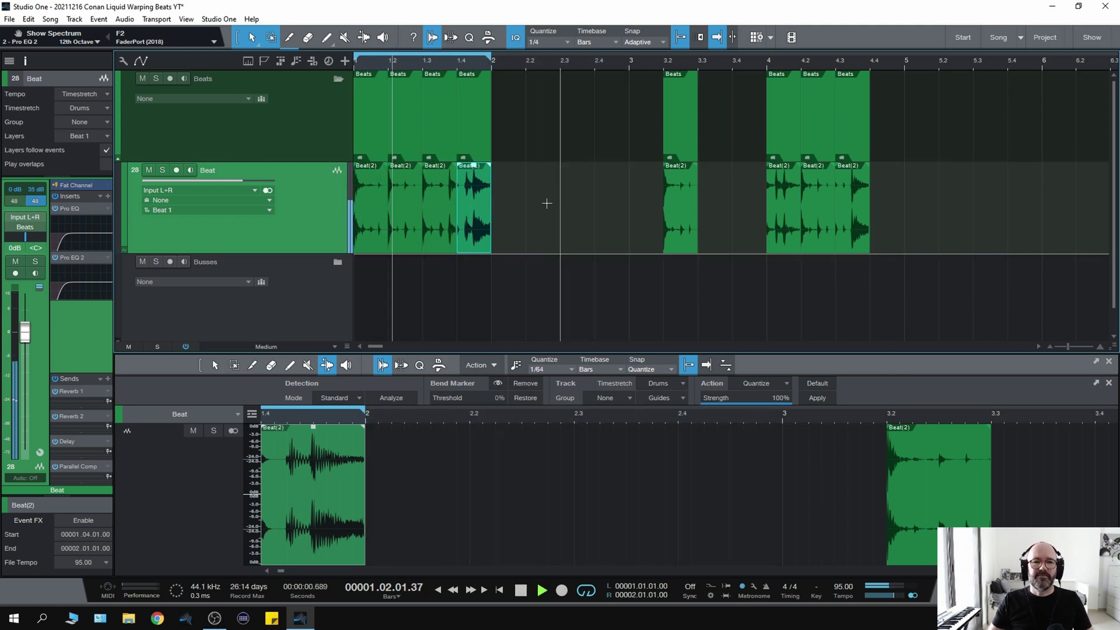